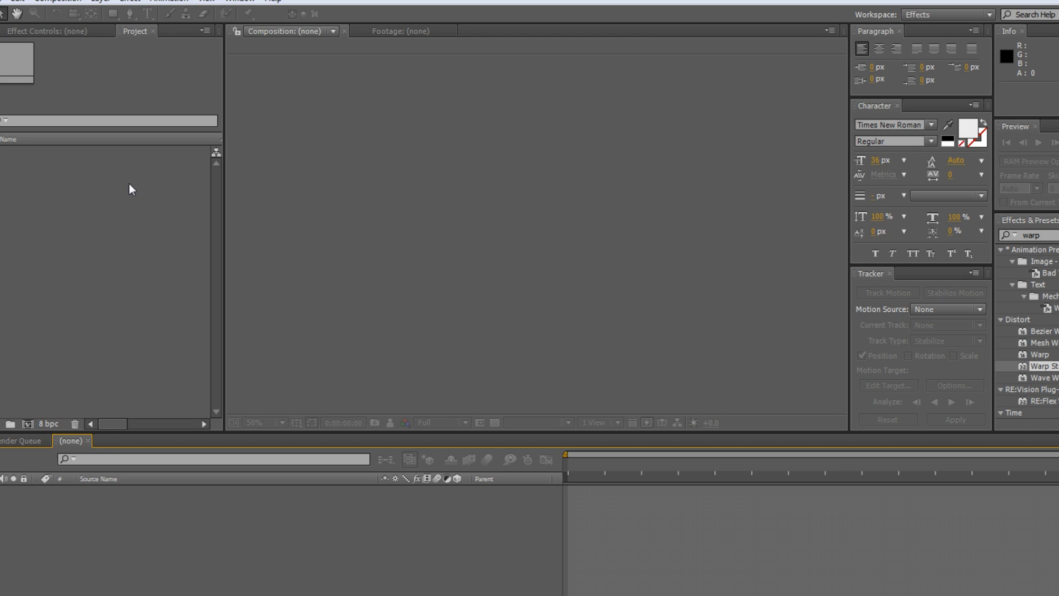
Import the footage file MVI_7224-prob-best from the hdr-tutorial folder and create a composition from it.
{"action": "right_click", "coordinate": [130, 184]}
{"action": "left_click", "coordinate": [82, 212]}
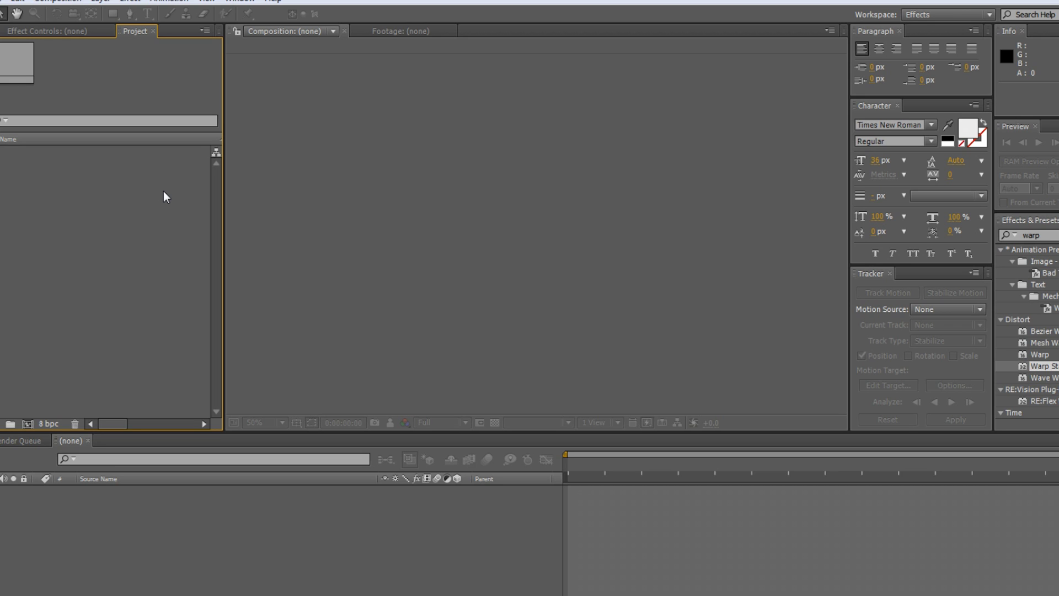
{"action": "right_click", "coordinate": [114, 177]}
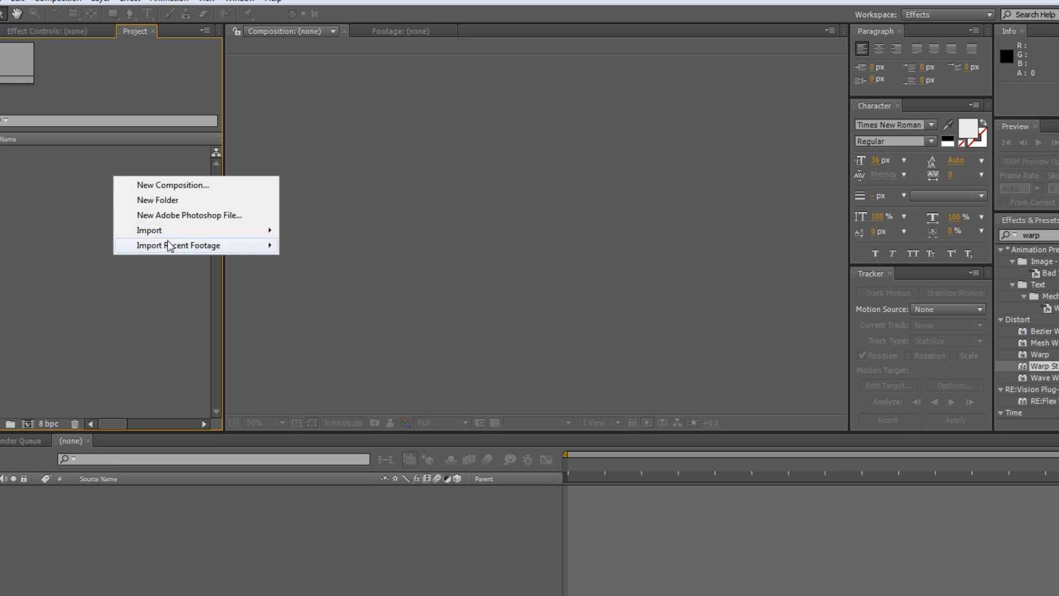
{"action": "mouse_move", "coordinate": [177, 230]}
{"action": "left_click", "coordinate": [341, 230]}
{"action": "left_click", "coordinate": [177, 127]}
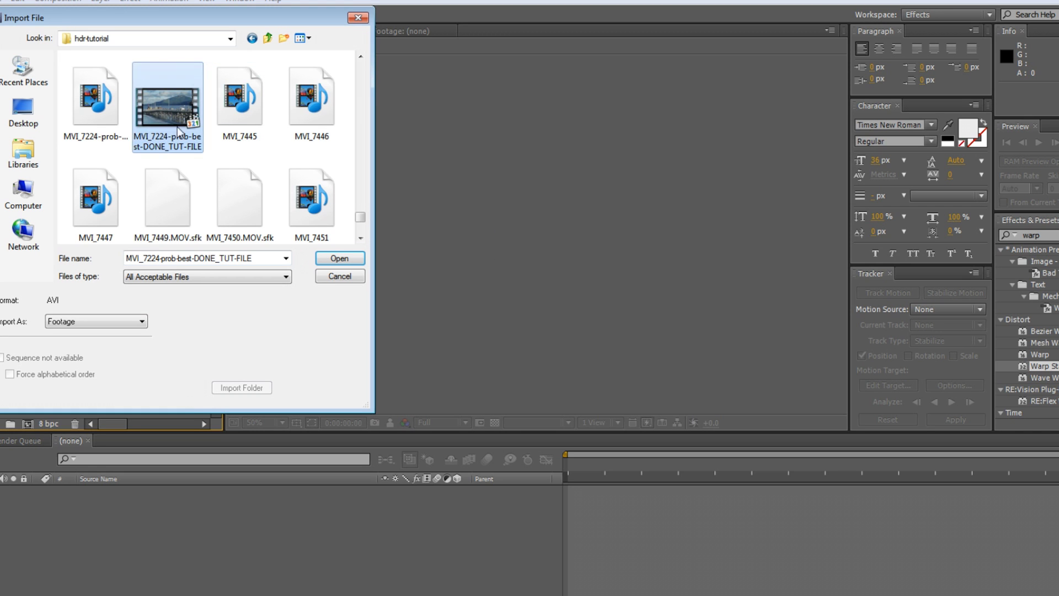
{"action": "scroll", "coordinate": [117, 117], "scroll_direction": "up", "scroll_amount": 2}
{"action": "left_click", "coordinate": [112, 202]}
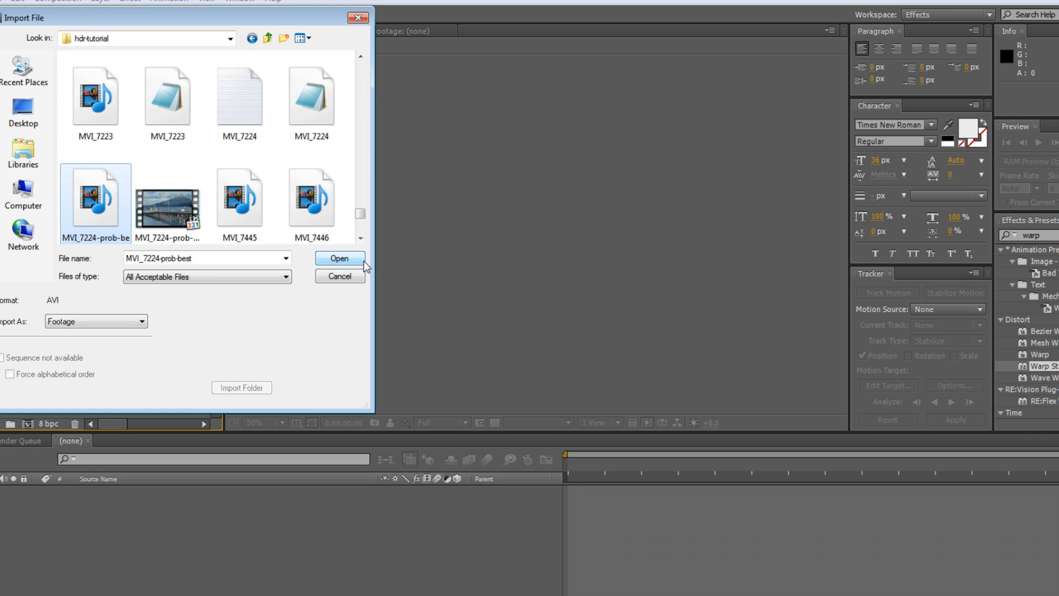
{"action": "left_click", "coordinate": [339, 258]}
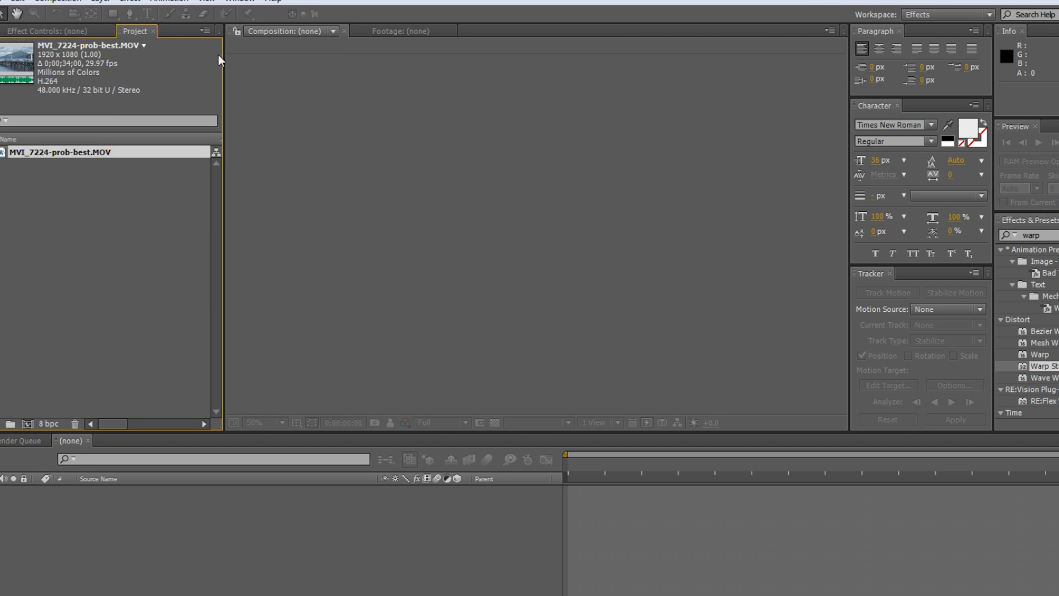
{"action": "left_click_drag", "start_coordinate": [99, 153], "coordinate": [531, 227]}
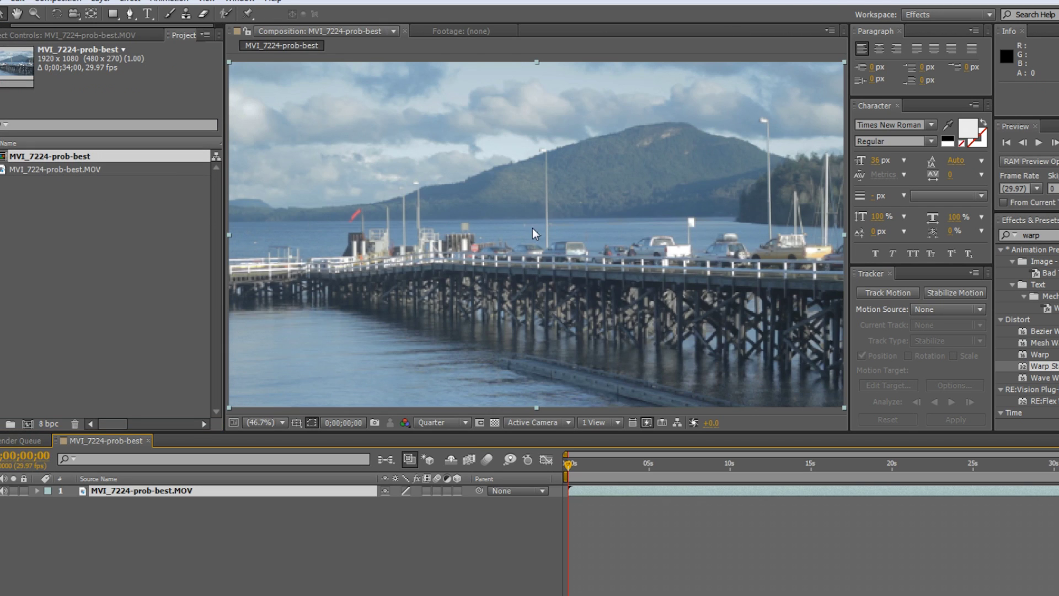
Set the composition preview to Fit up to 100% magnification and Full resolution.
{"action": "left_click", "coordinate": [268, 426]}
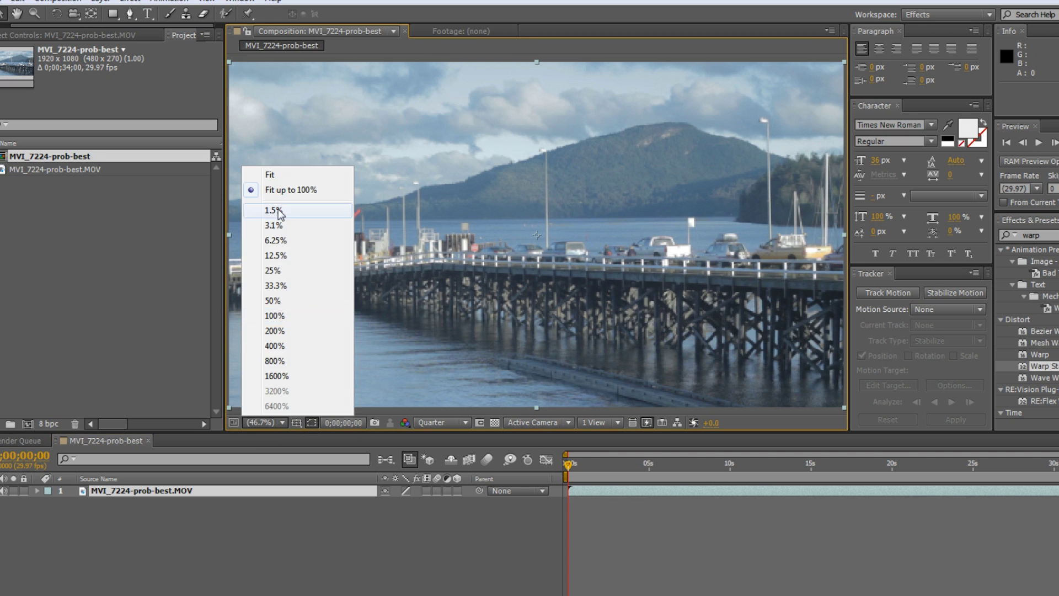
{"action": "left_click", "coordinate": [289, 187]}
{"action": "left_click", "coordinate": [441, 422]}
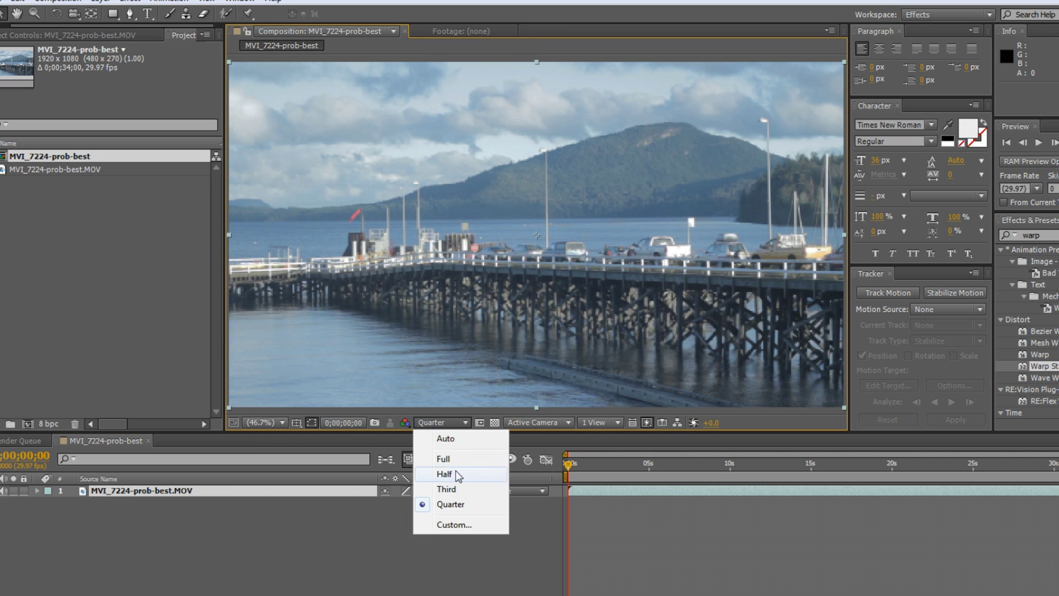
{"action": "left_click", "coordinate": [456, 473]}
{"action": "left_click", "coordinate": [444, 423]}
{"action": "left_click", "coordinate": [452, 459]}
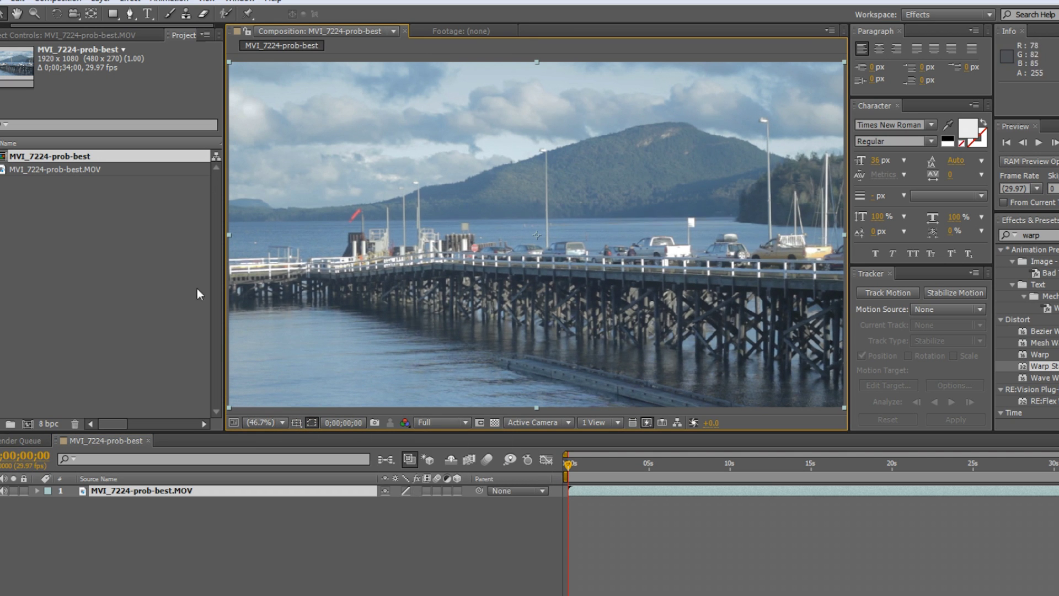
{"action": "left_click", "coordinate": [190, 311]}
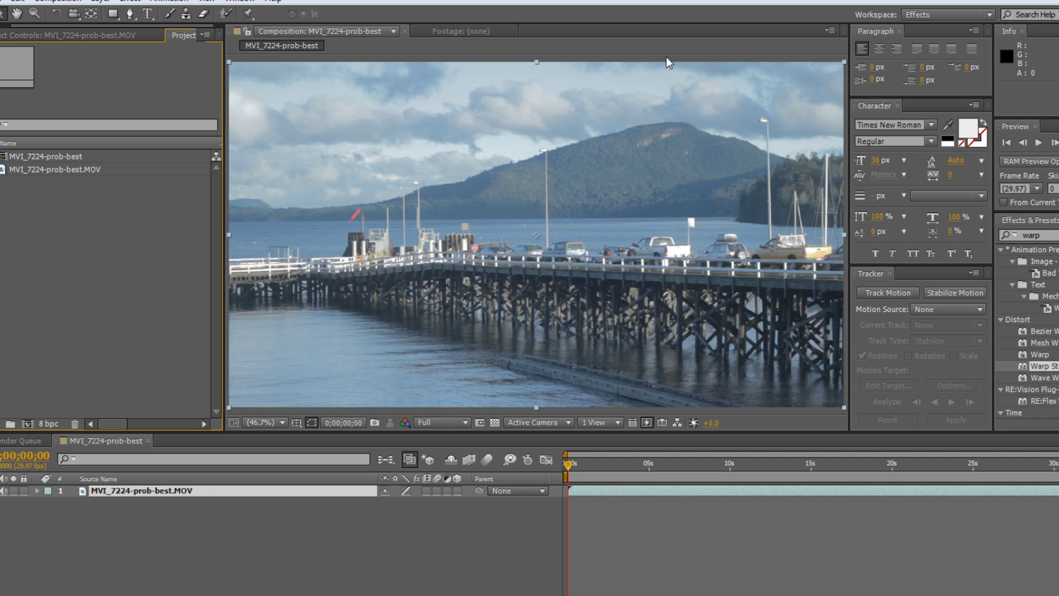
{"action": "left_click", "coordinate": [640, 168]}
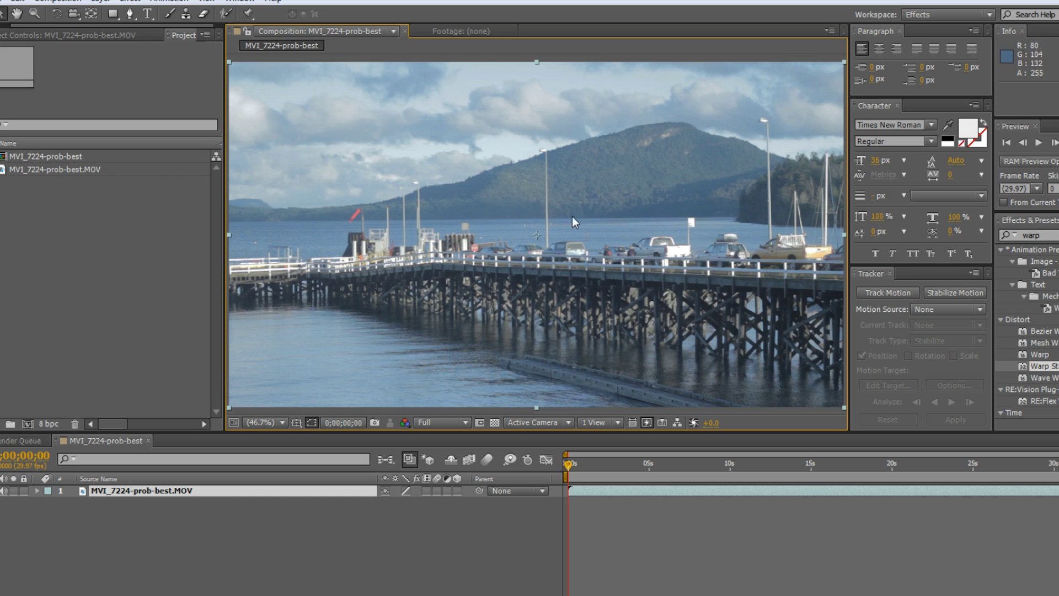
Compare the exposure of the clip's first few frames and preview its playback from the start.
{"action": "left_click", "coordinate": [569, 465]}
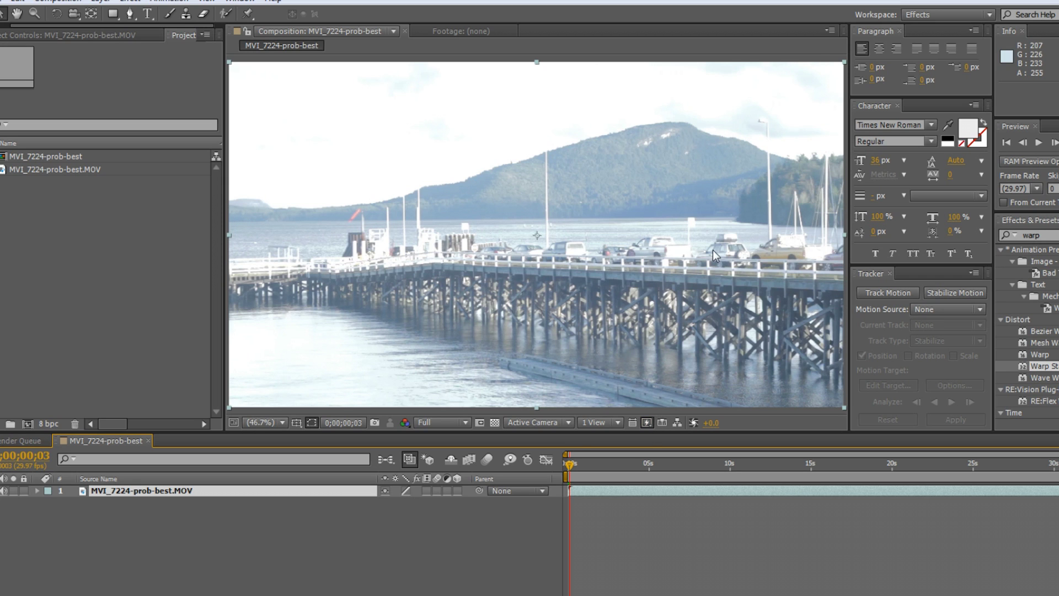
{"action": "left_click", "coordinate": [565, 464]}
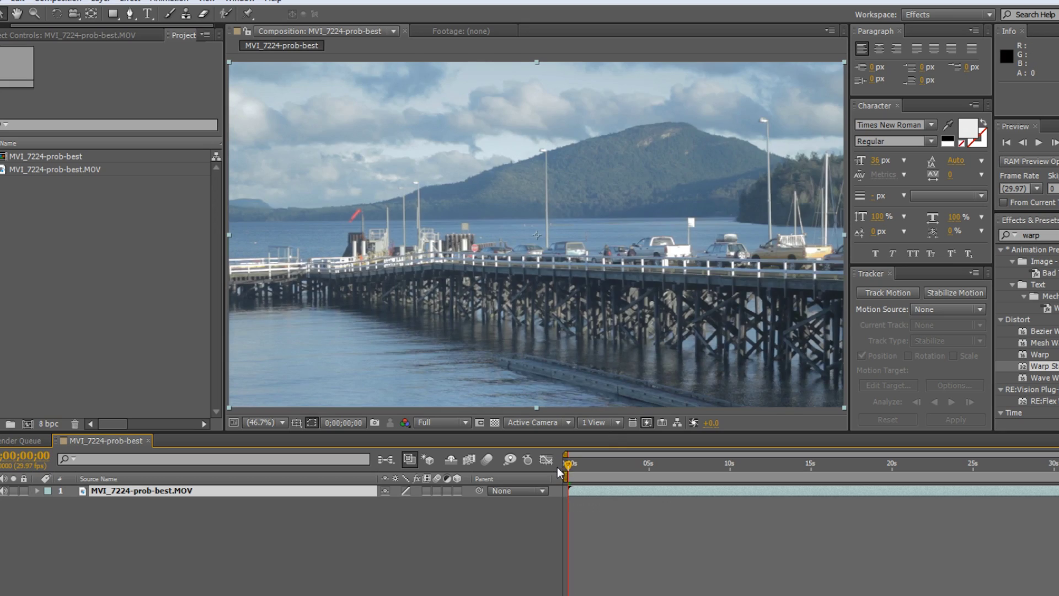
{"action": "key", "text": "space"}
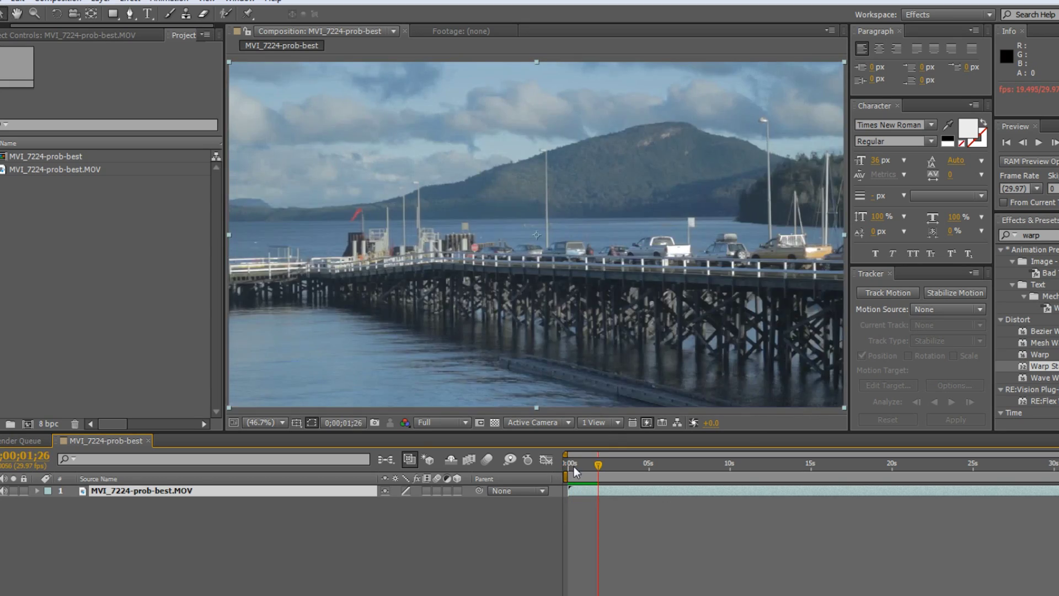
{"action": "key", "text": "space"}
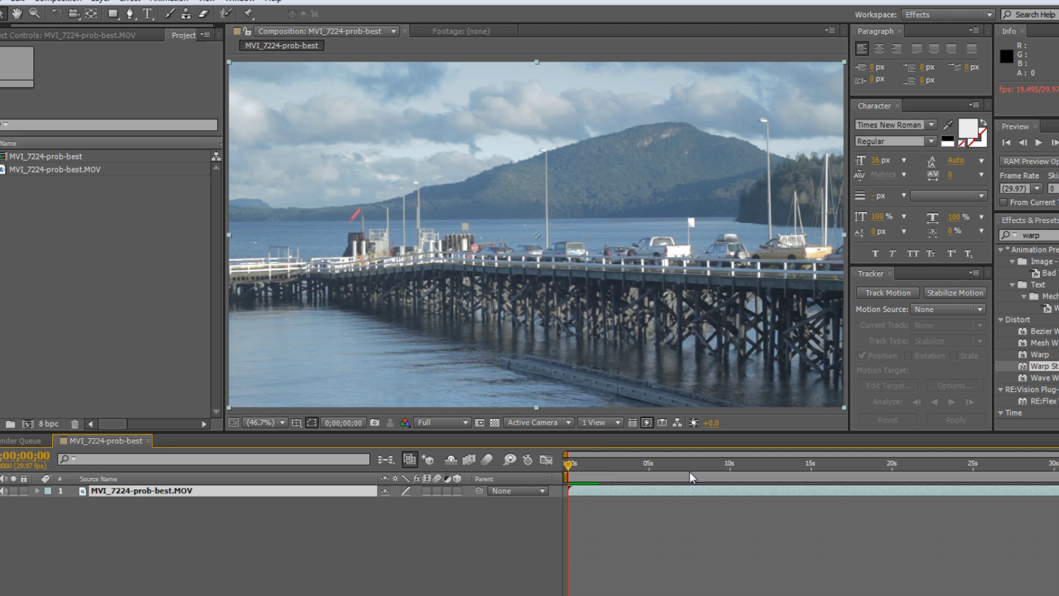
{"action": "left_click", "coordinate": [483, 543]}
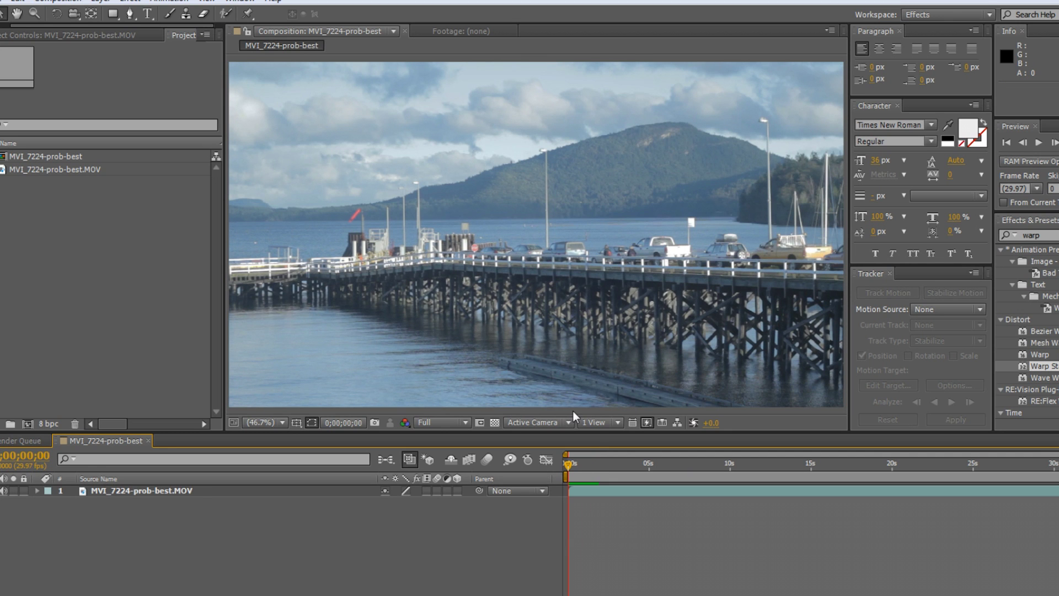
Show the Effect Controls for the MVI_7224-prob-best.MOV layer.
{"action": "left_click", "coordinate": [184, 490]}
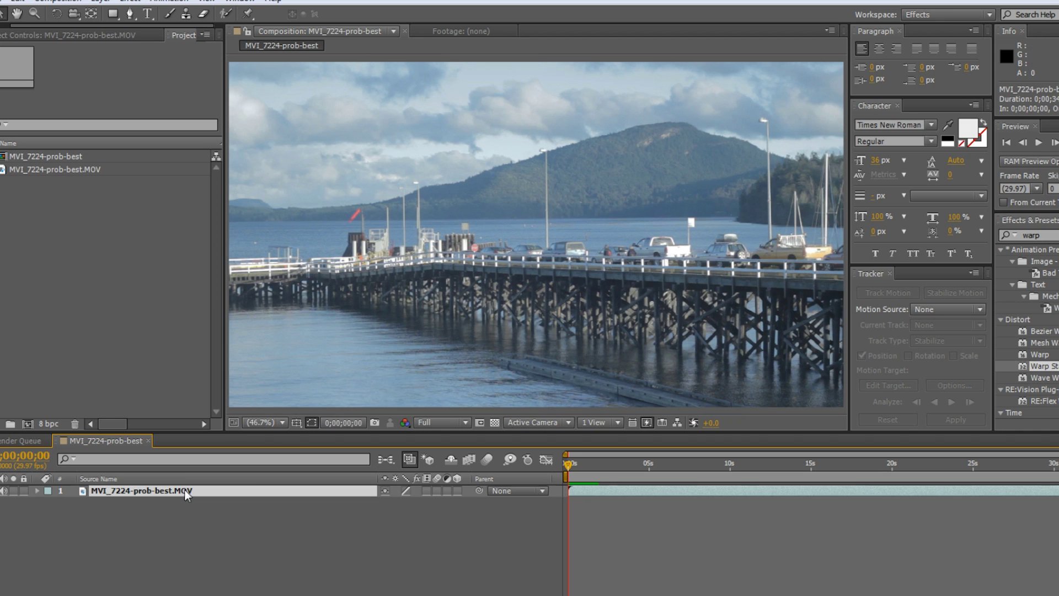
{"action": "left_click", "coordinate": [176, 267]}
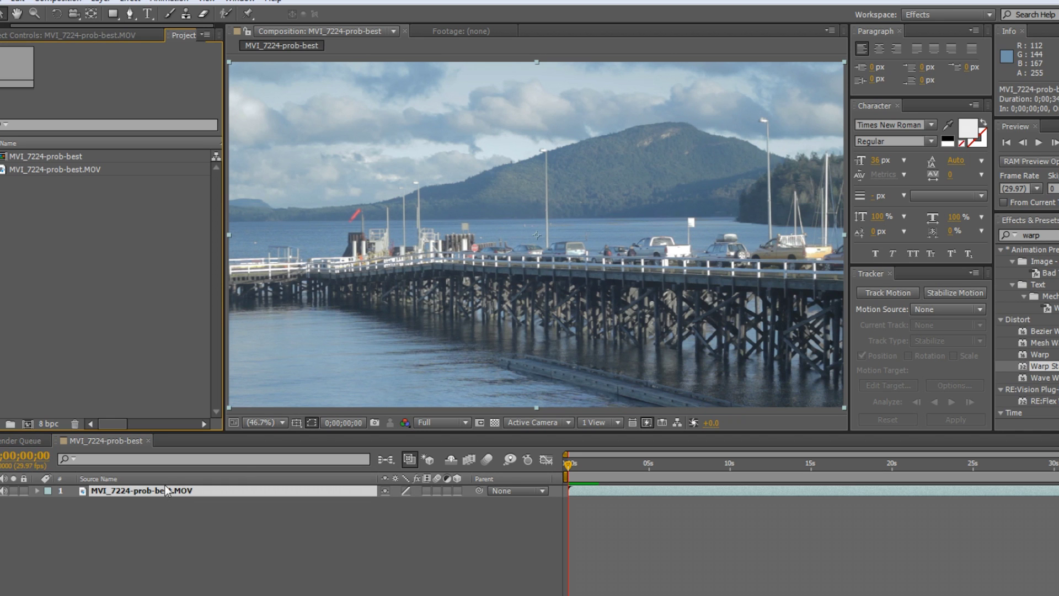
{"action": "left_click", "coordinate": [96, 36]}
{"action": "left_click", "coordinate": [209, 541]}
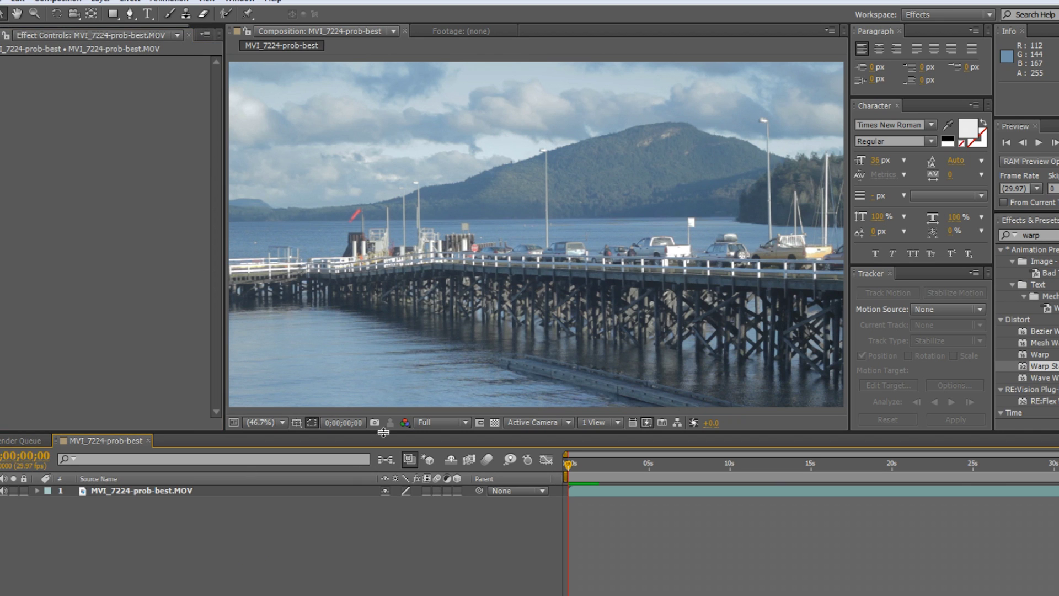
{"action": "left_click", "coordinate": [177, 494]}
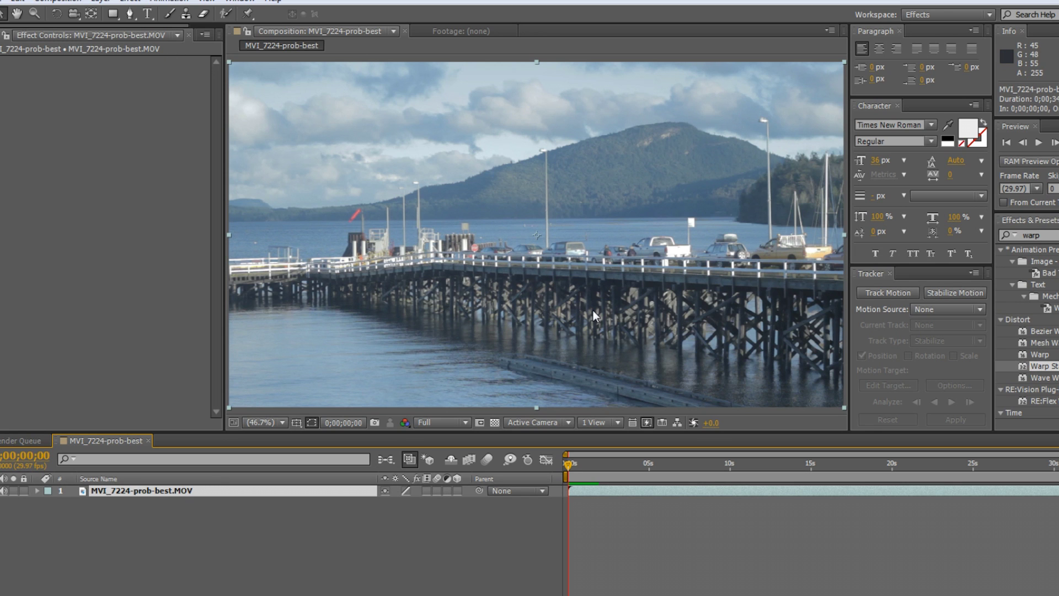
{"action": "left_click", "coordinate": [387, 525]}
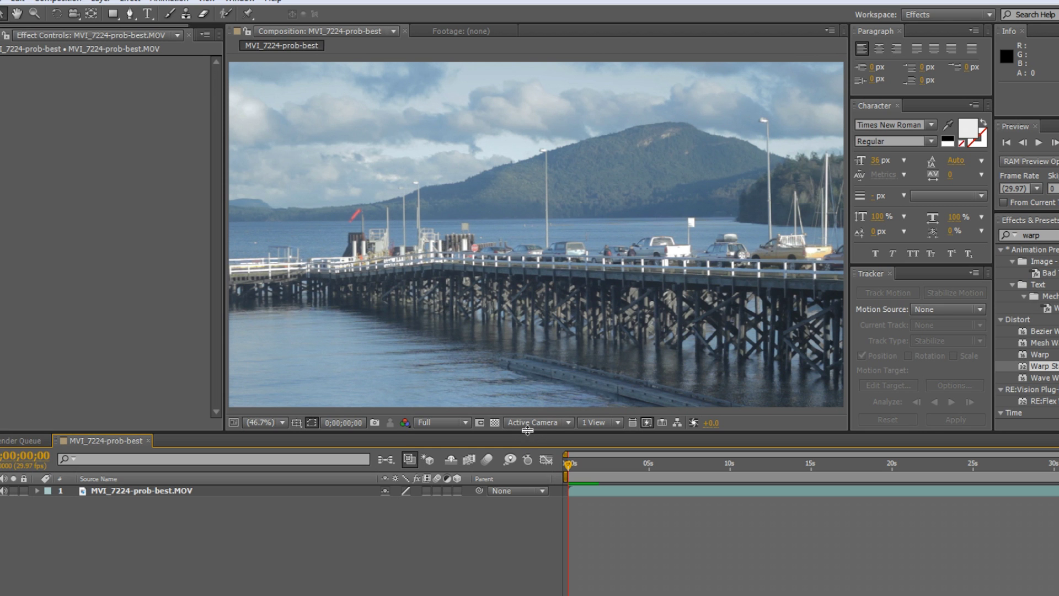
Enlarge the composition viewer by shrinking the timeline, Effect Controls and text panels around it.
{"action": "left_click_drag", "start_coordinate": [527, 430], "coordinate": [525, 465]}
{"action": "left_click_drag", "start_coordinate": [224, 334], "coordinate": [113, 326]}
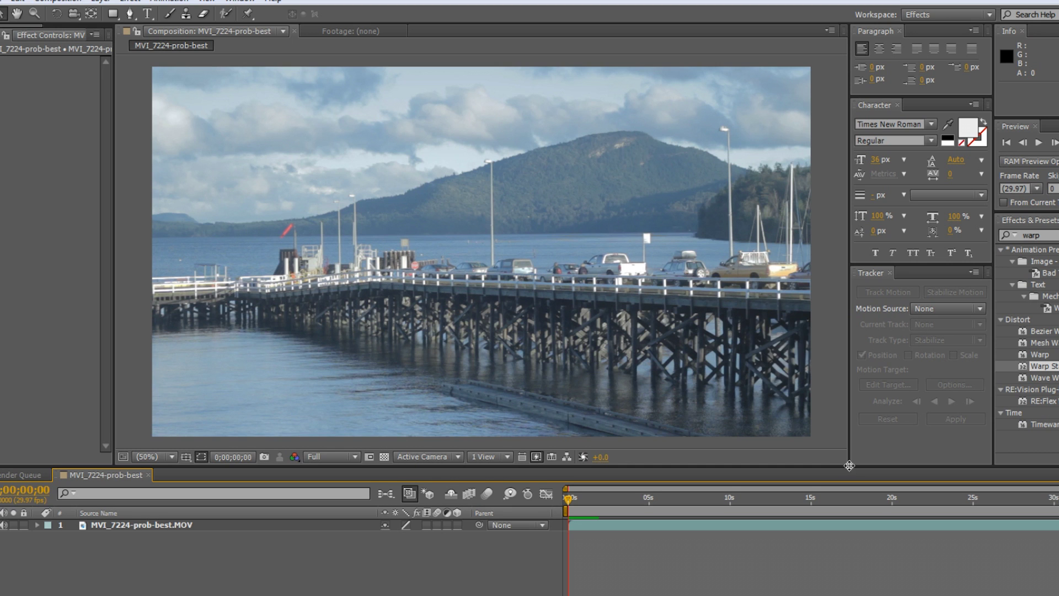
{"action": "left_click_drag", "start_coordinate": [849, 465], "coordinate": [864, 483]}
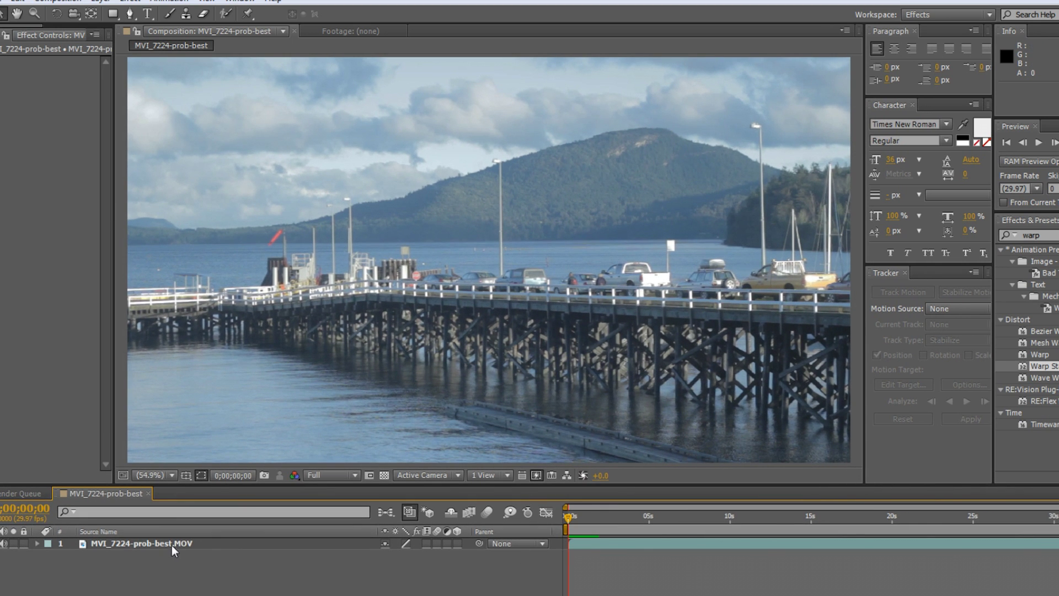
Preview the clip and compare frame 0 with frame 1, ending on the first frame.
{"action": "left_click", "coordinate": [204, 540]}
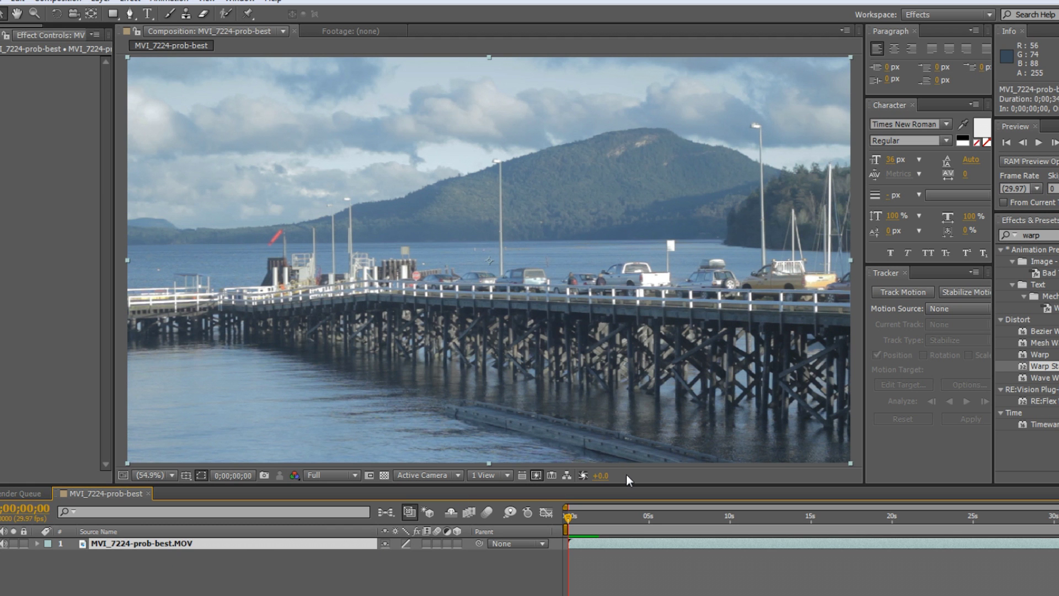
{"action": "key", "text": "space"}
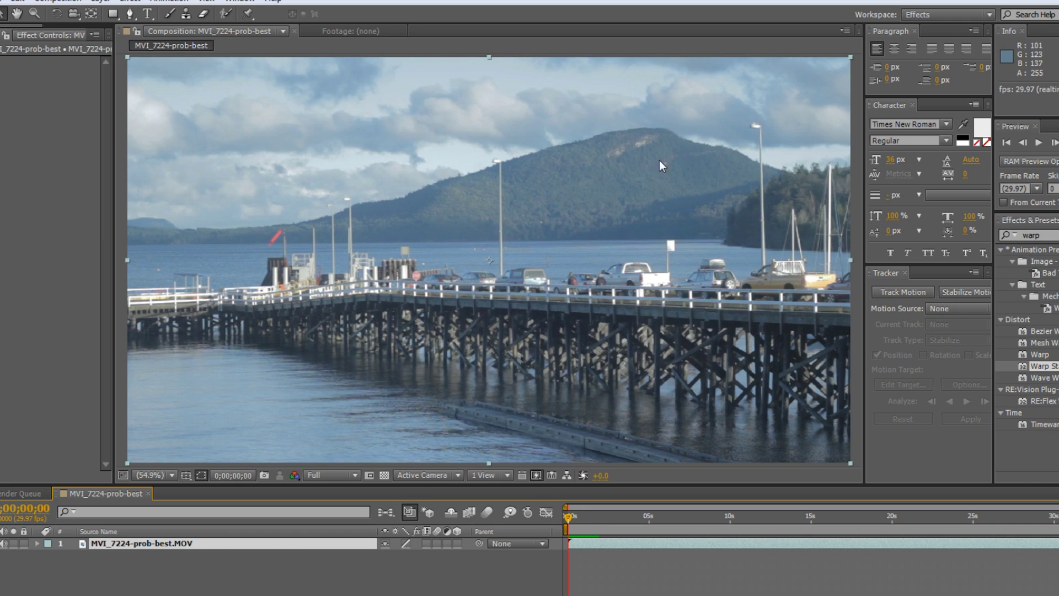
{"action": "left_click", "coordinate": [570, 515]}
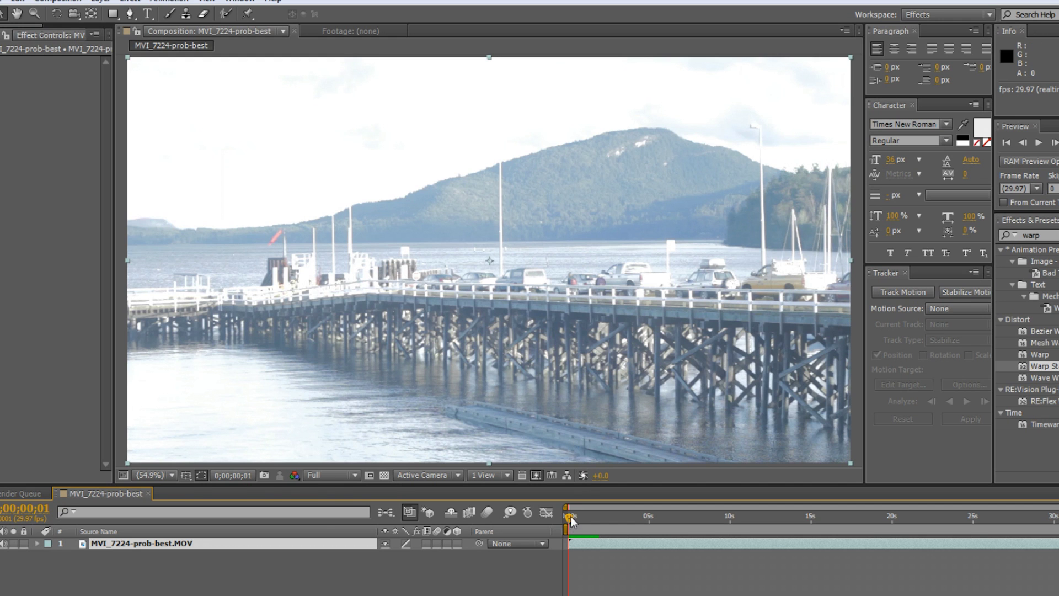
{"action": "left_click_drag", "start_coordinate": [571, 516], "coordinate": [547, 524]}
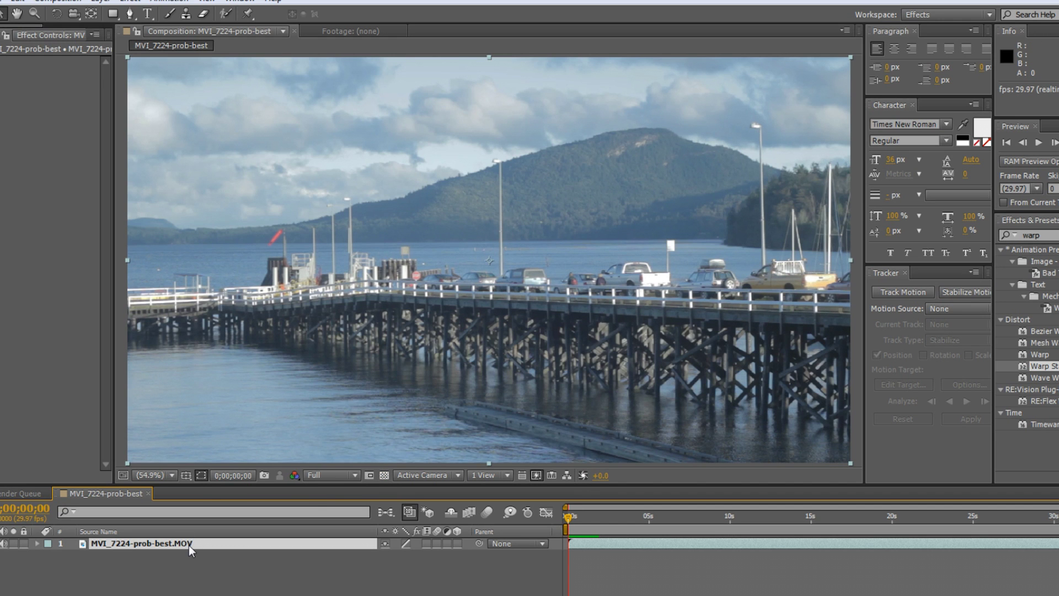
Duplicate the MVI_7224-prob-best.MOV layer in the composition.
{"action": "left_click", "coordinate": [155, 574]}
{"action": "left_click", "coordinate": [152, 548]}
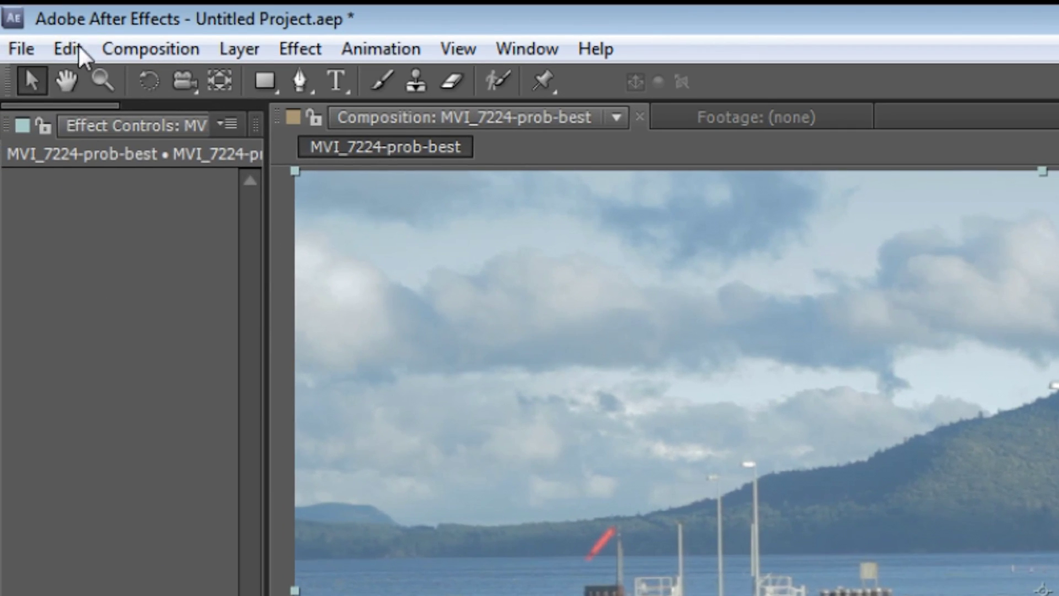
{"action": "left_click", "coordinate": [79, 48]}
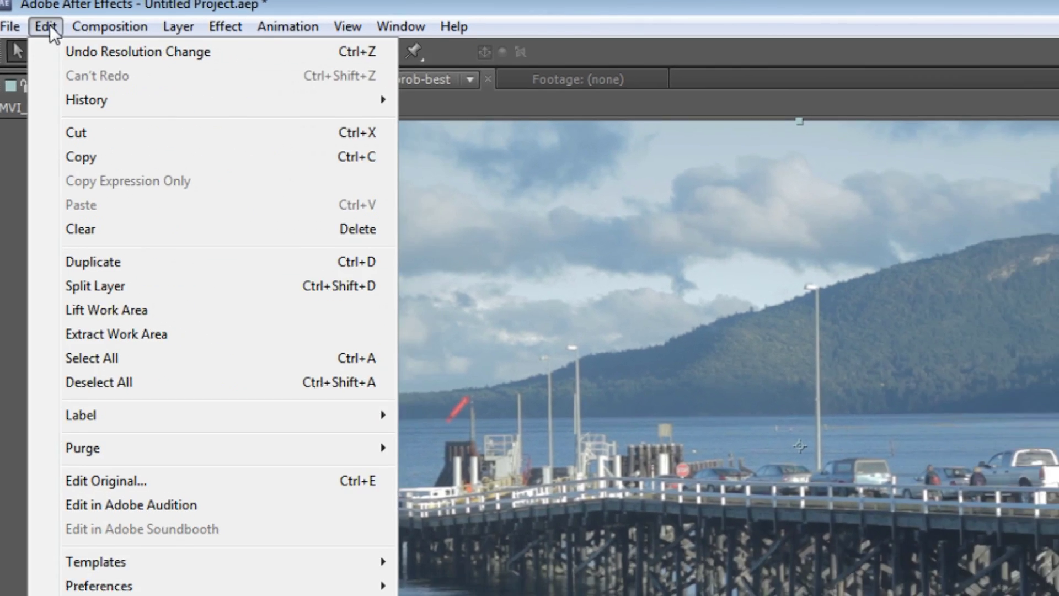
{"action": "left_click", "coordinate": [193, 356]}
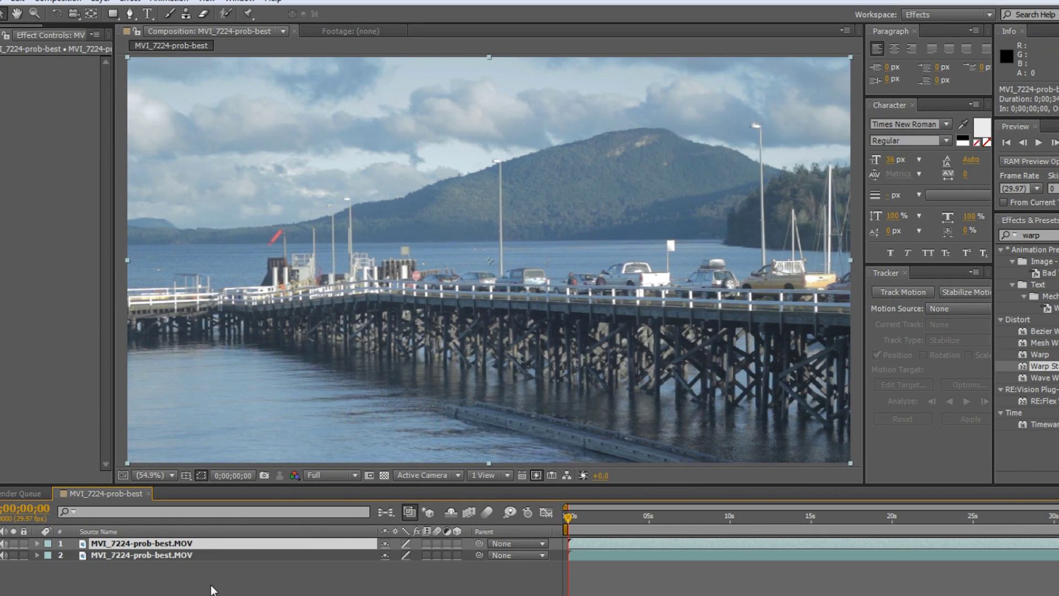
{"action": "left_click", "coordinate": [214, 586]}
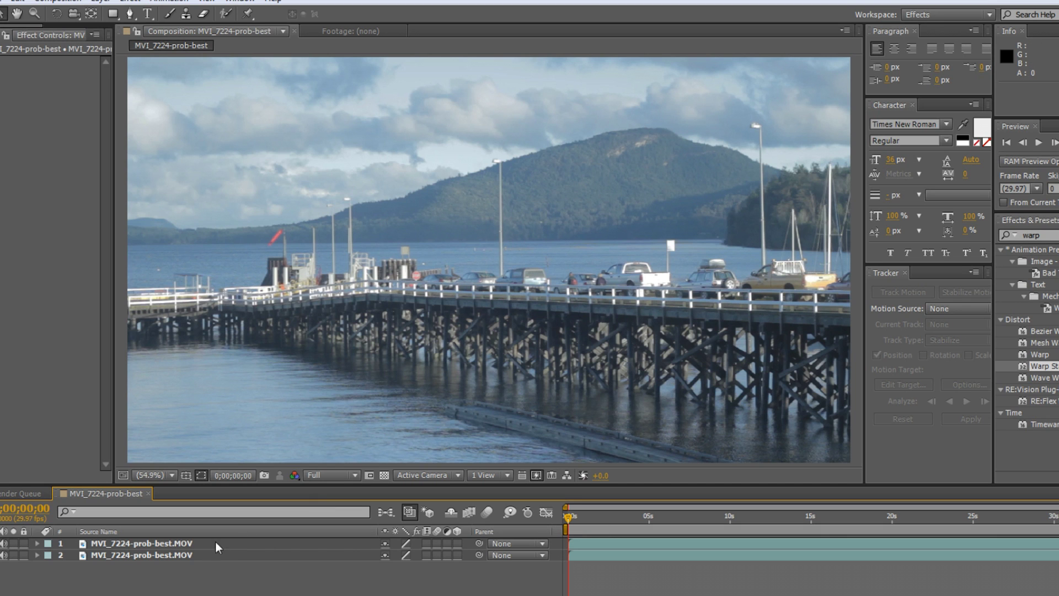
Trim the start of the top layer to frame 01 at single-frame timeline scale.
{"action": "left_click", "coordinate": [184, 544]}
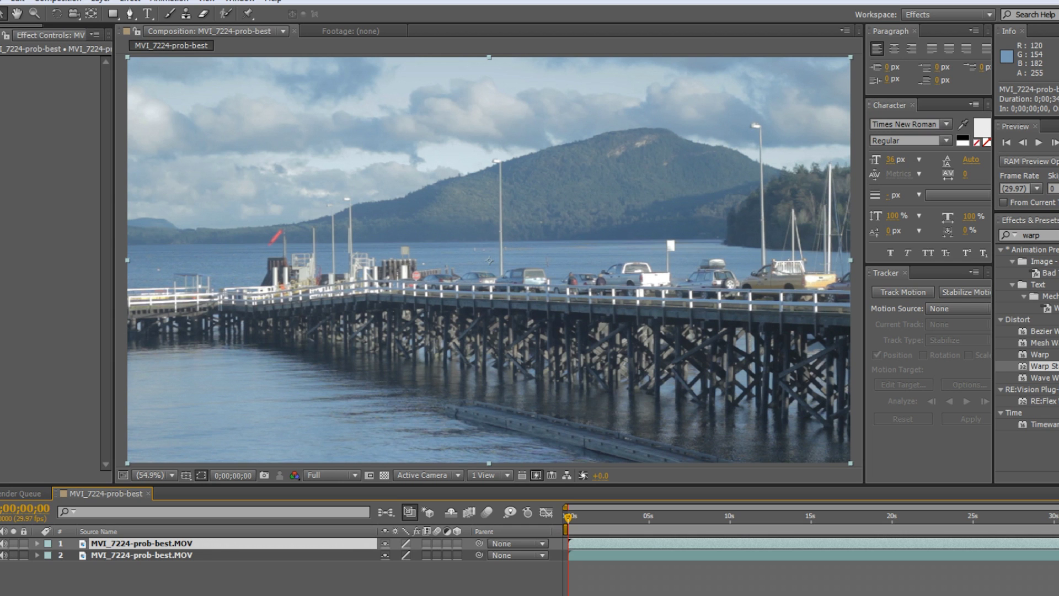
{"action": "left_click_drag", "start_coordinate": [1055, 506], "coordinate": [580, 506]}
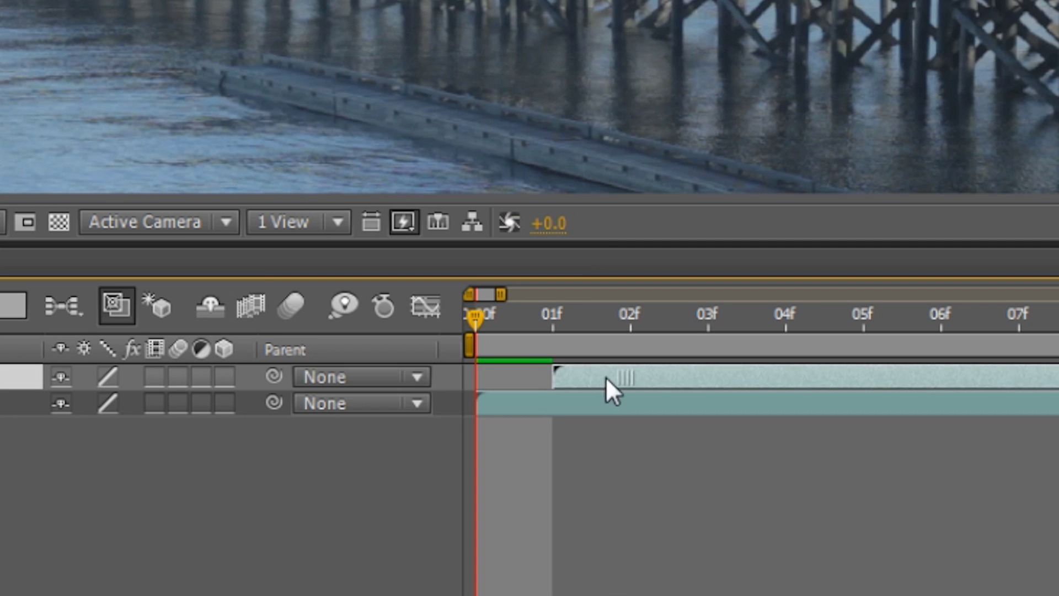
{"action": "left_click_drag", "start_coordinate": [504, 373], "coordinate": [552, 375]}
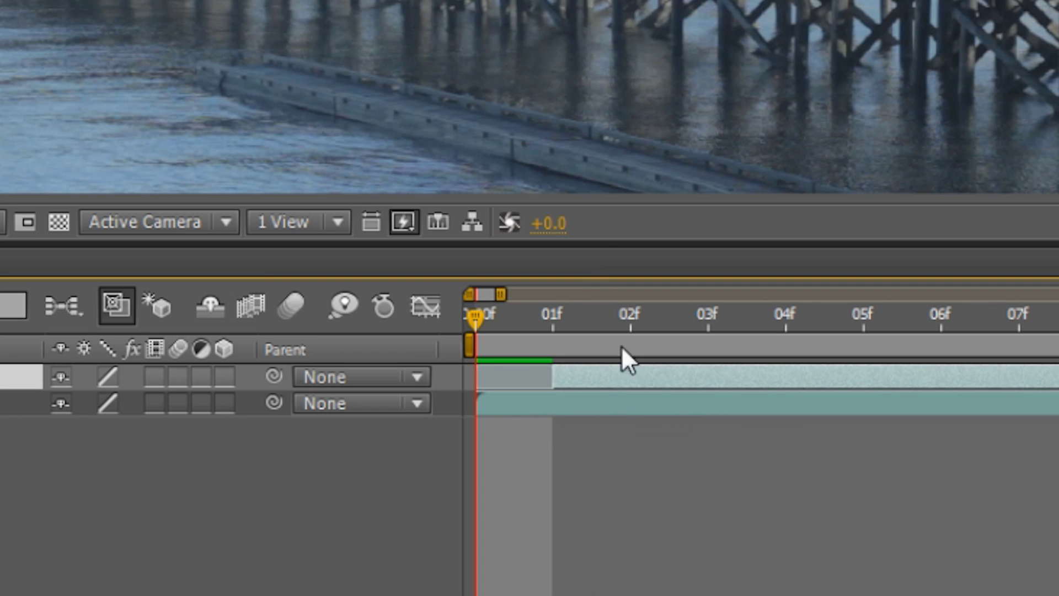
Time-stretch the top layer with a stretch factor of 50, holding its in-point in place.
{"action": "right_click", "coordinate": [16, 377]}
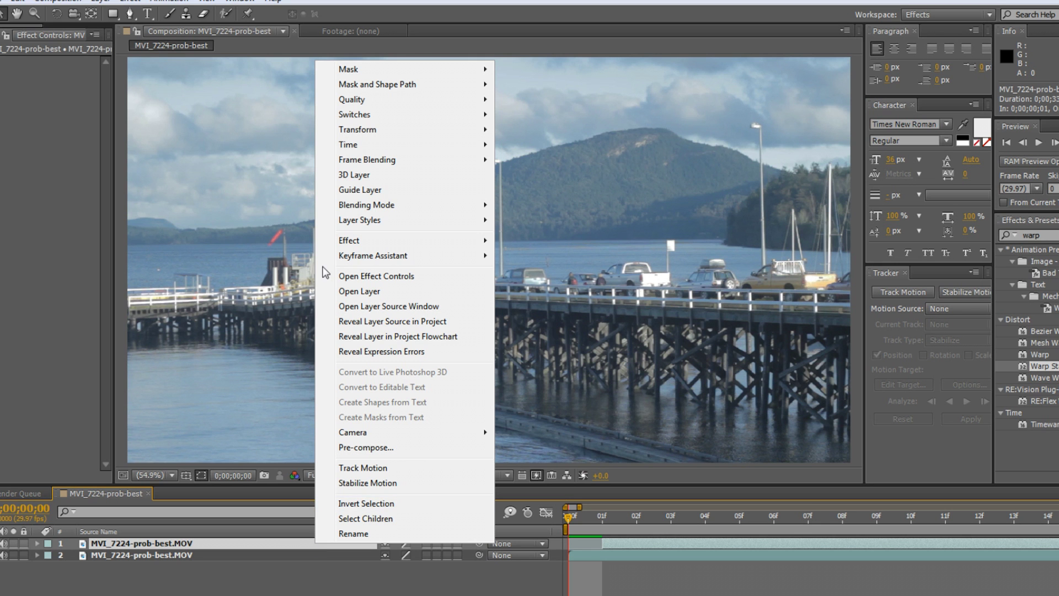
{"action": "mouse_move", "coordinate": [359, 141]}
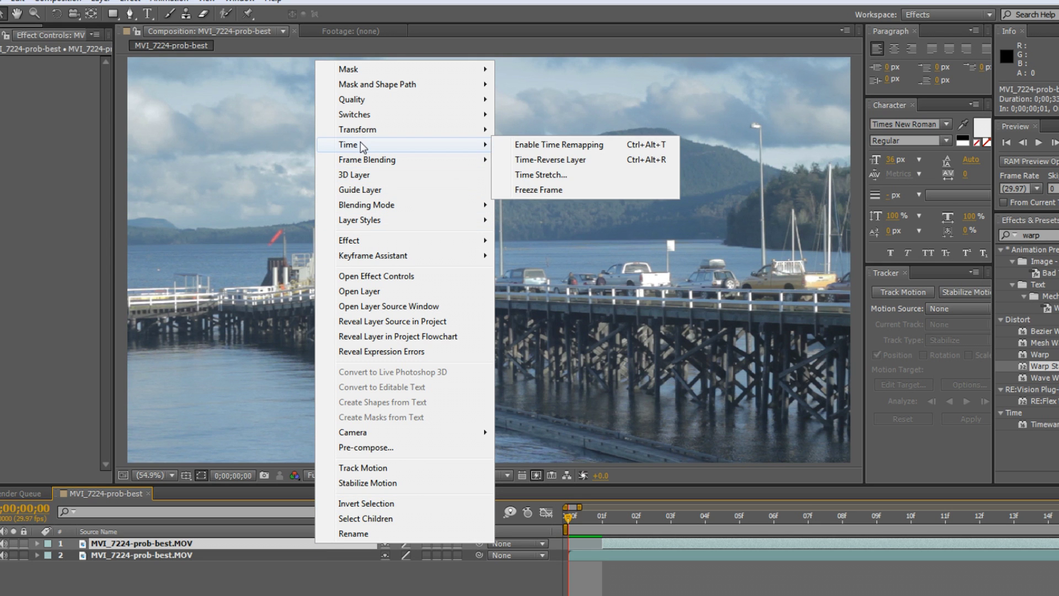
{"action": "left_click", "coordinate": [530, 175]}
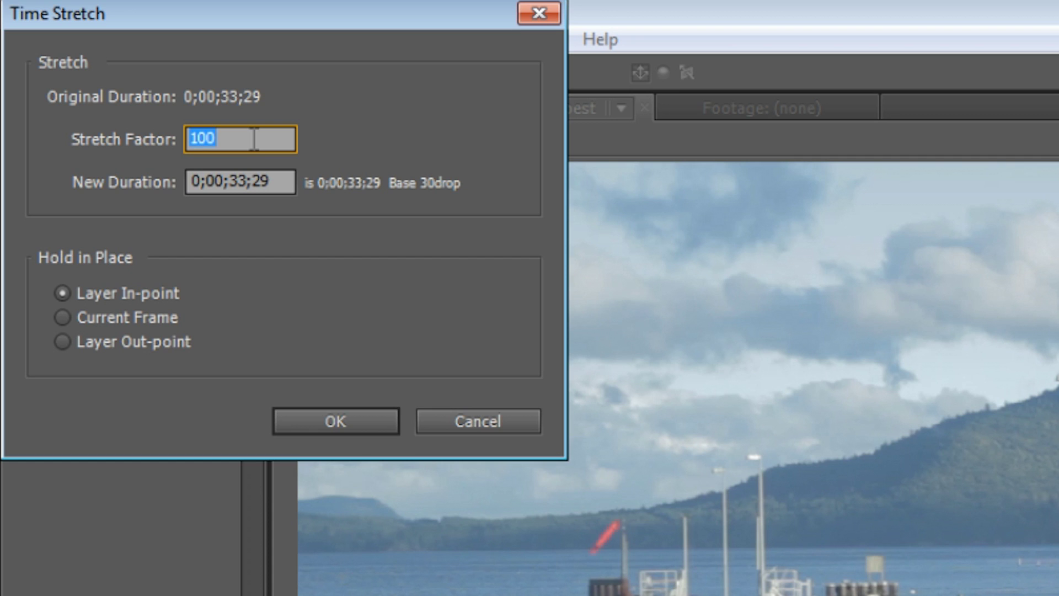
{"action": "type", "text": "50"}
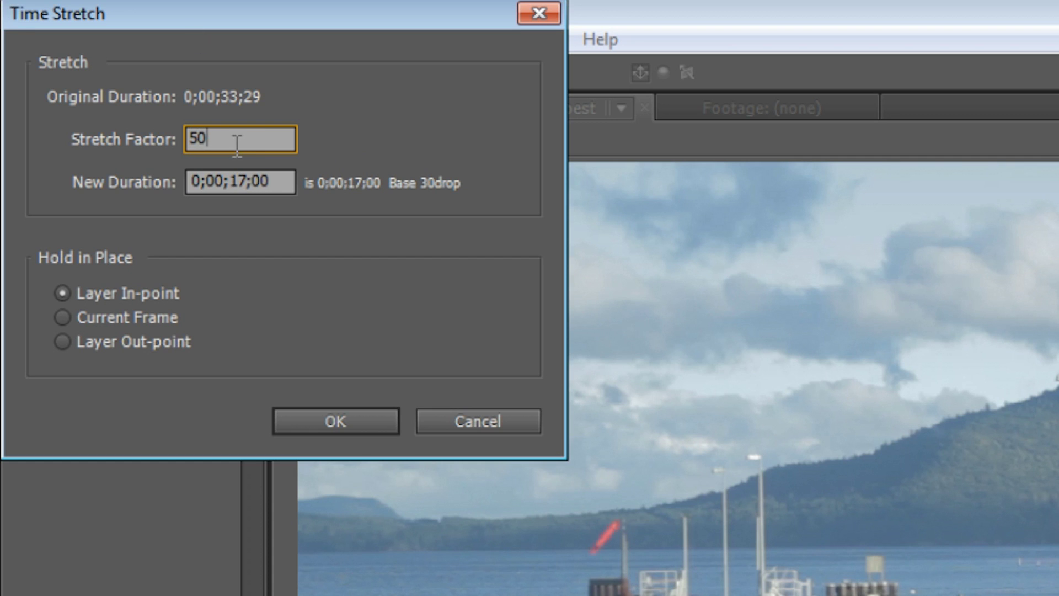
{"action": "left_click", "coordinate": [369, 414]}
Apply a time stretch with a factor of 50 to the bottom layer as well.
{"action": "left_click", "coordinate": [273, 553]}
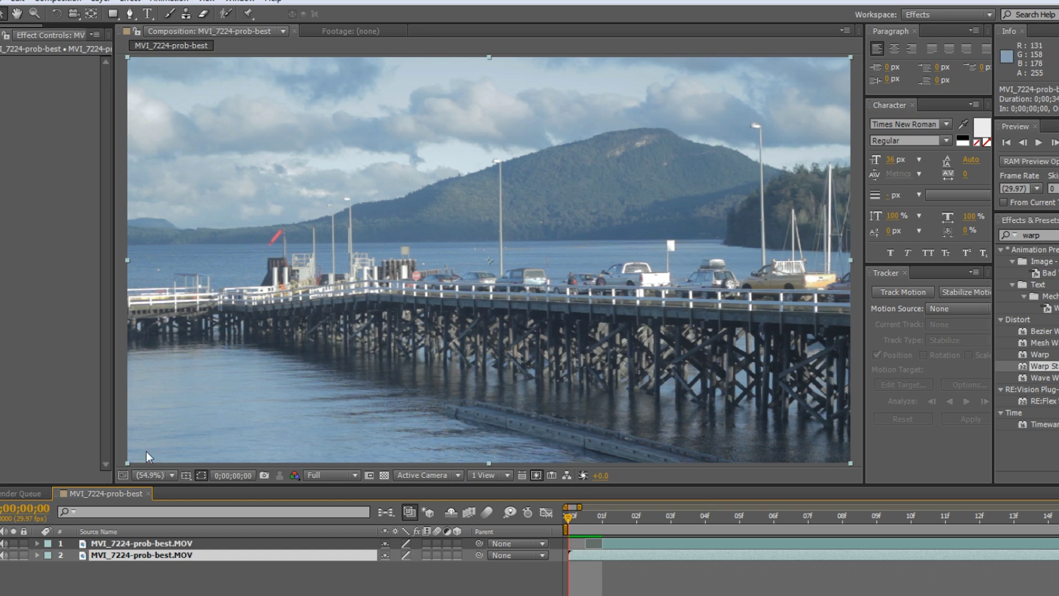
{"action": "left_click", "coordinate": [95, 3]}
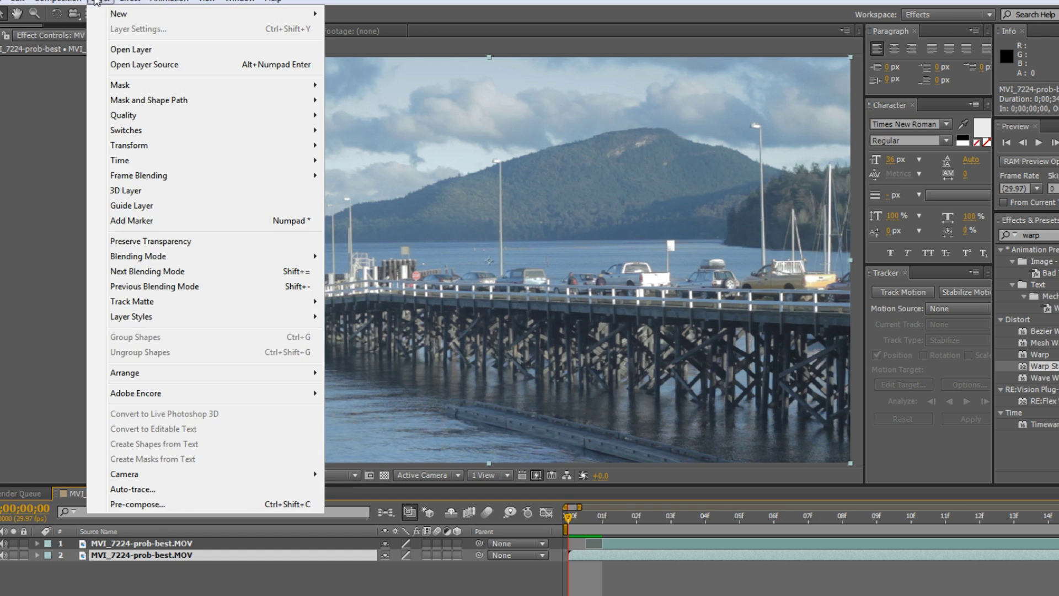
{"action": "left_click", "coordinate": [96, 3]}
{"action": "right_click", "coordinate": [208, 557]}
{"action": "left_click", "coordinate": [224, 577]}
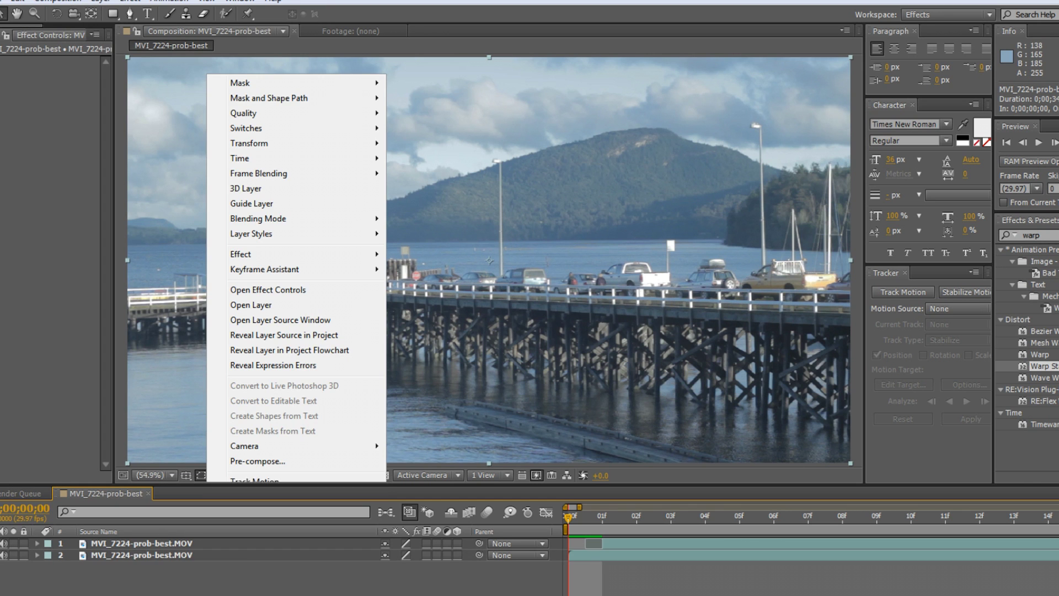
{"action": "right_click", "coordinate": [239, 555]}
{"action": "mouse_move", "coordinate": [327, 158]}
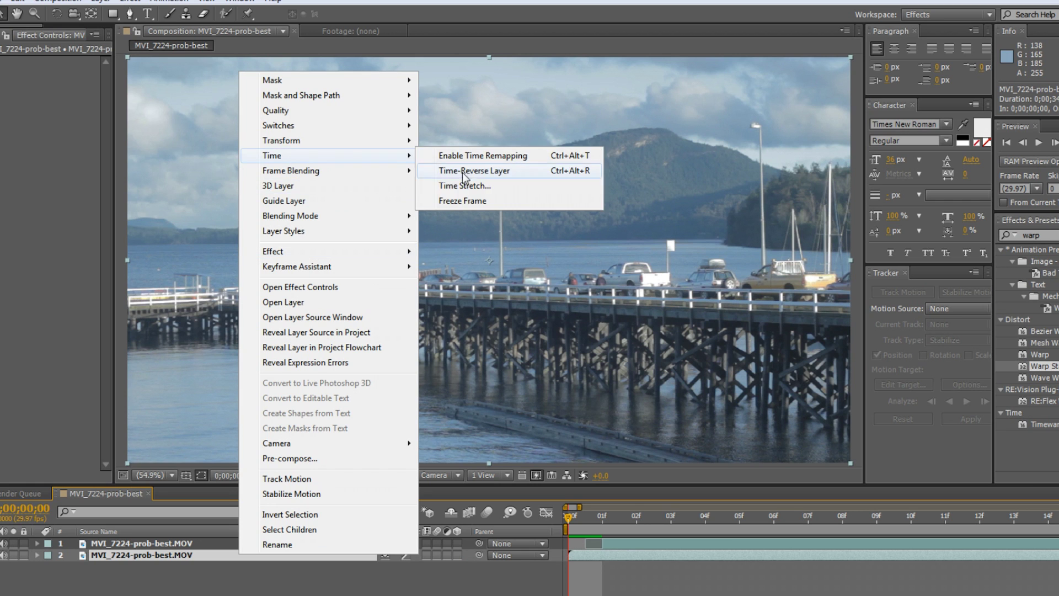
{"action": "left_click", "coordinate": [472, 182]}
{"action": "type", "text": "5"}
{"action": "key", "text": "Return"}
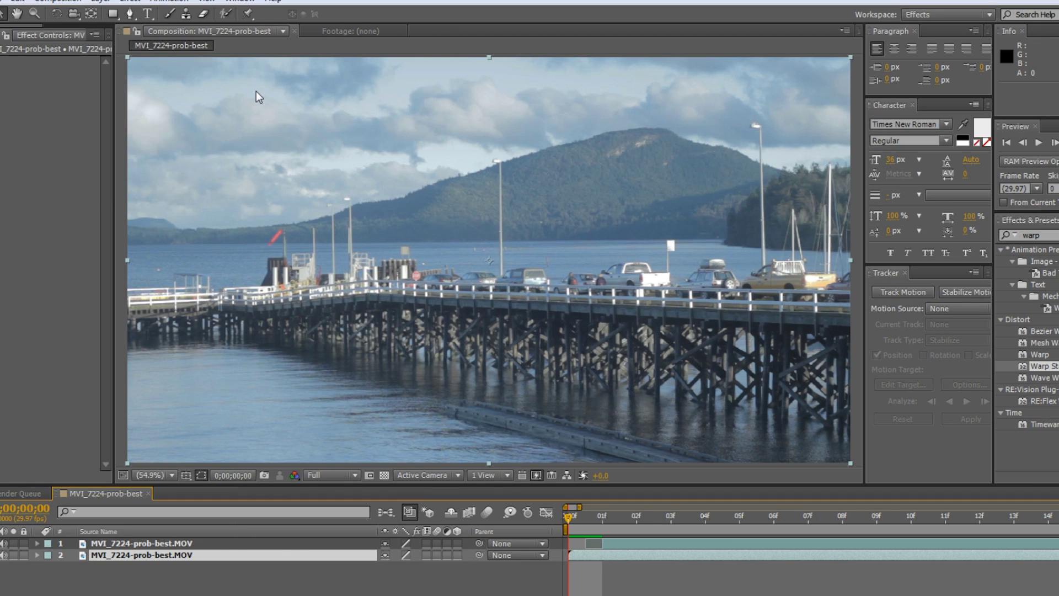
Solo the top layer and preview its frames with the whole clip shown in the timeline.
{"action": "left_click", "coordinate": [14, 543]}
{"action": "left_click_drag", "start_coordinate": [596, 519], "coordinate": [945, 506]}
{"action": "key", "text": "space"}
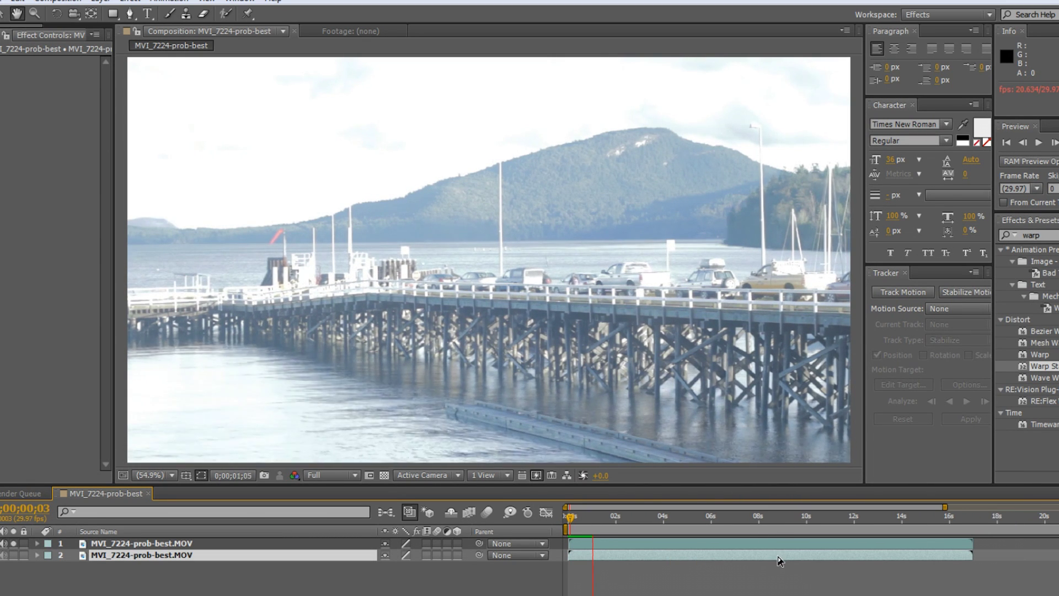
{"action": "key", "text": "space"}
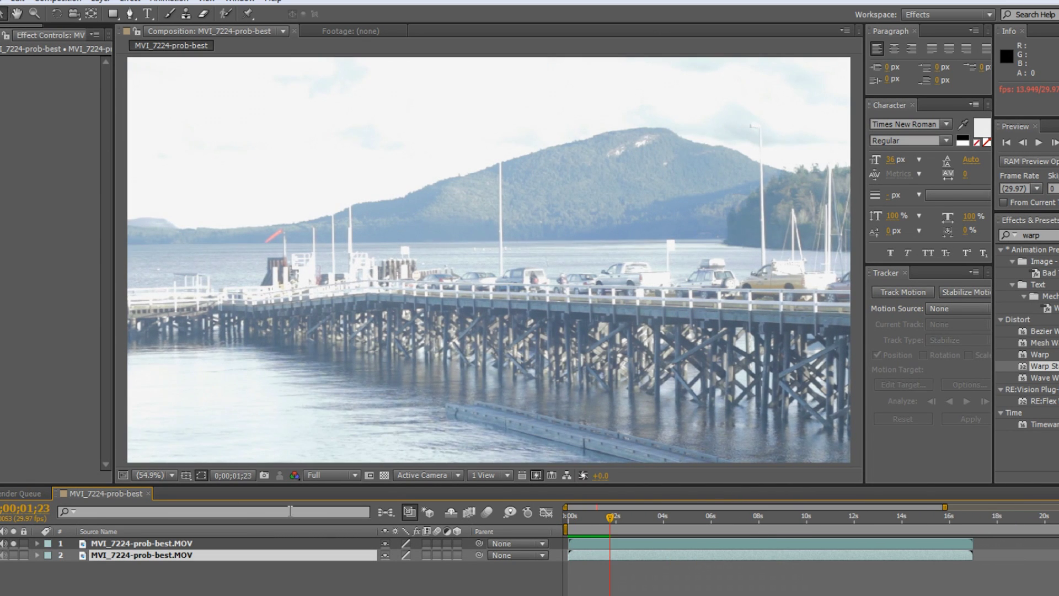
Preview the bottom layer on its own from the start, then solo the top layer again for comparison.
{"action": "left_click", "coordinate": [13, 554], "text": "alt"}
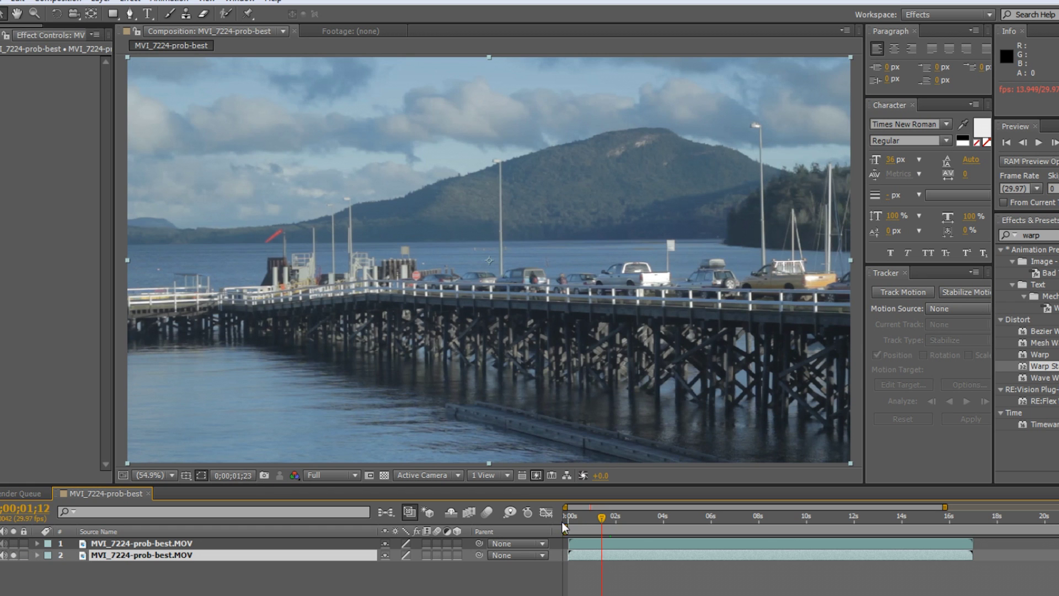
{"action": "left_click", "coordinate": [562, 522]}
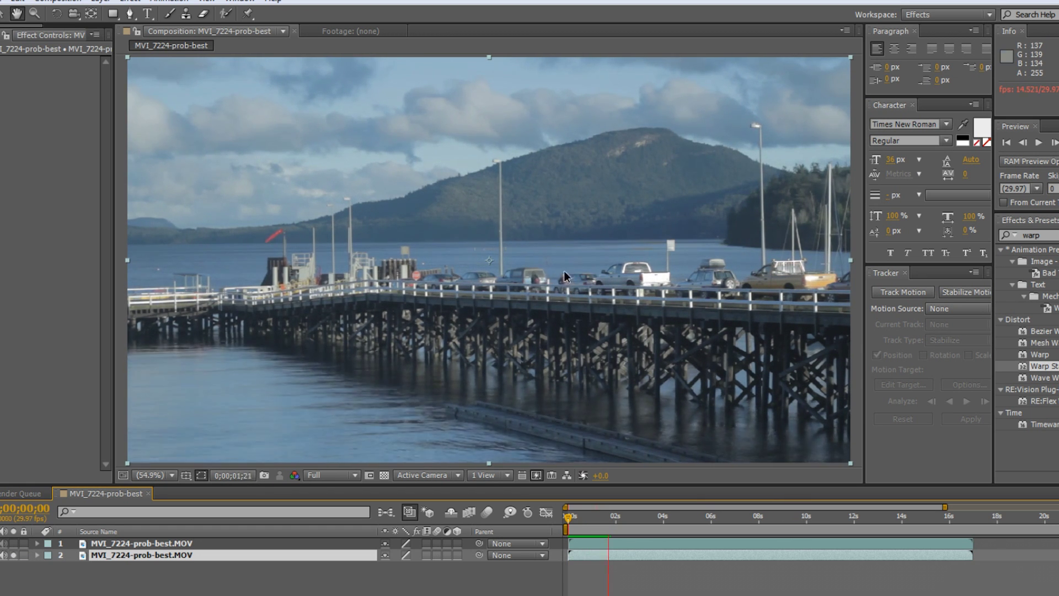
{"action": "key", "text": "space"}
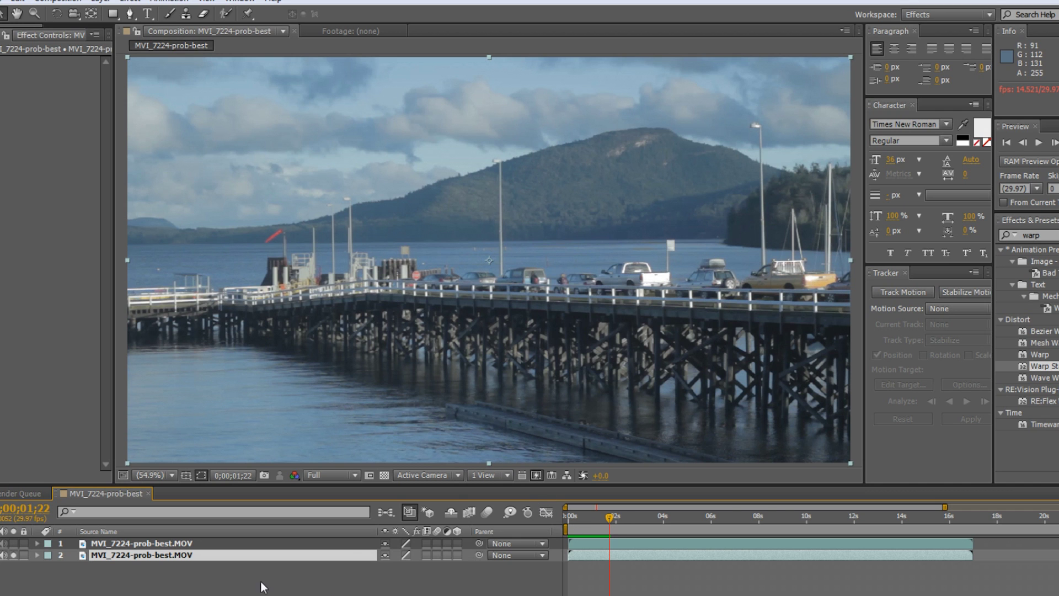
{"action": "left_click", "coordinate": [197, 544]}
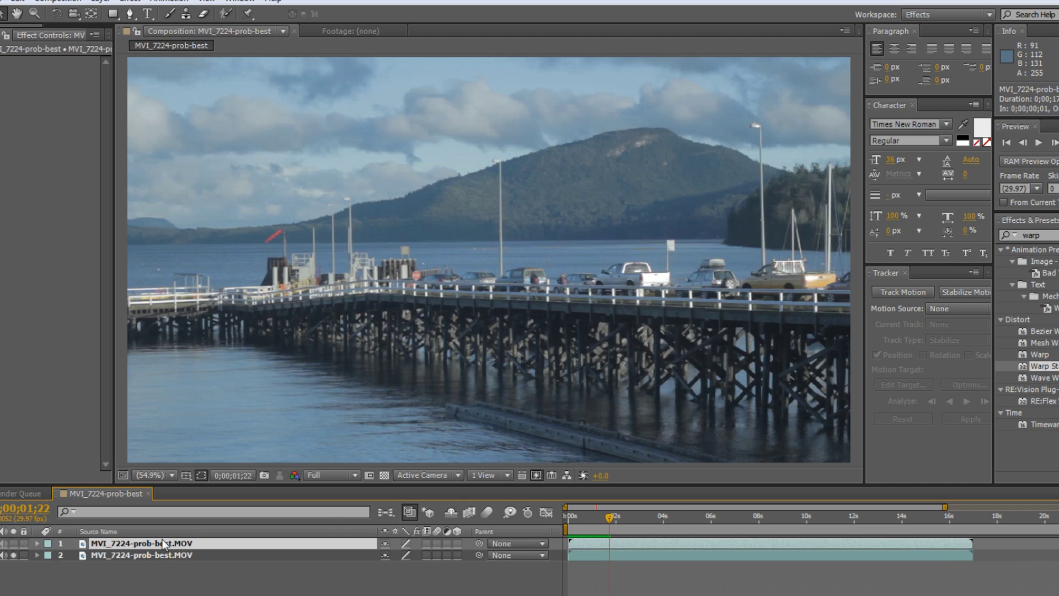
{"action": "left_click", "coordinate": [13, 555]}
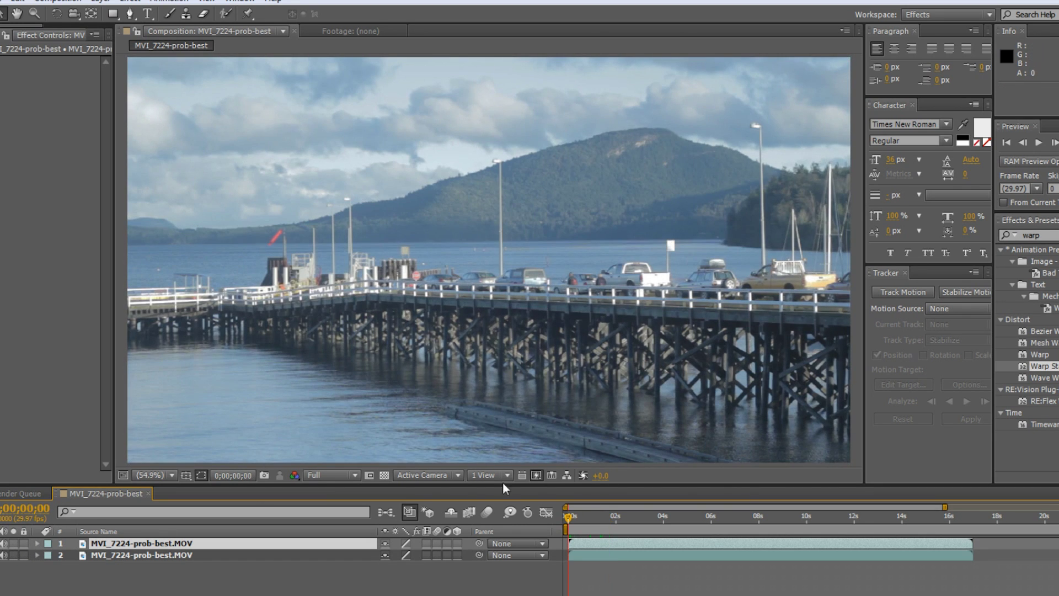
Turn off soloing and play the composition with both layers from the first frame.
{"action": "key", "text": "F2"}
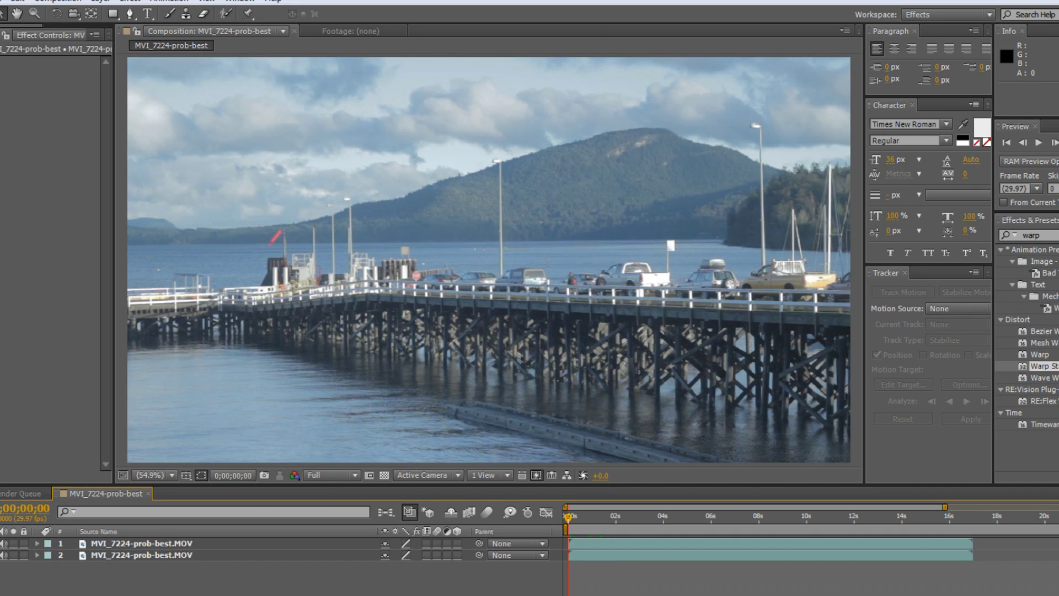
{"action": "left_click", "coordinate": [179, 541]}
{"action": "left_click", "coordinate": [183, 555]}
{"action": "left_click", "coordinate": [185, 544]}
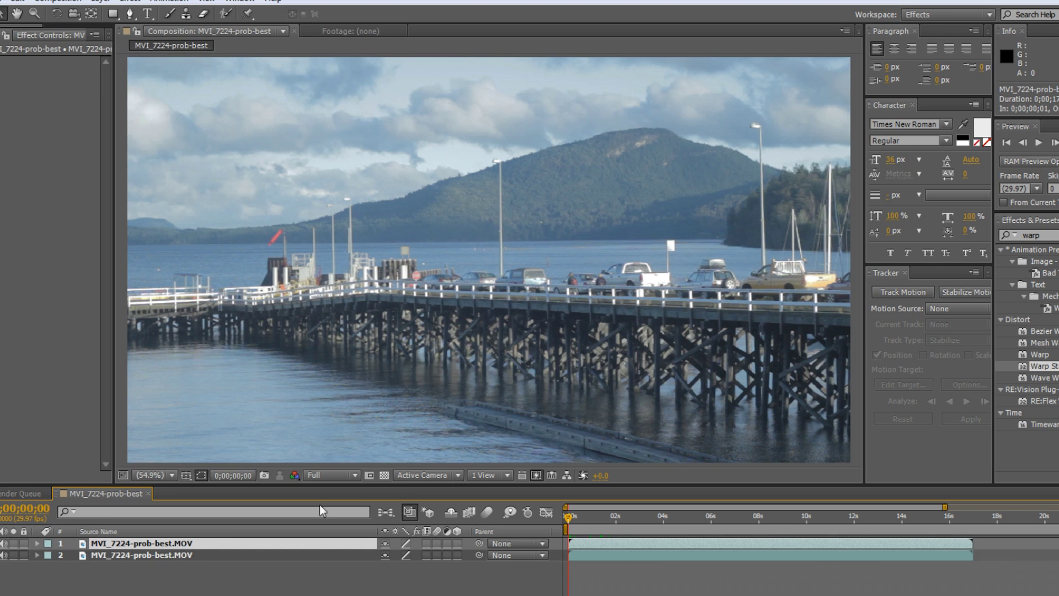
{"action": "key", "text": "space"}
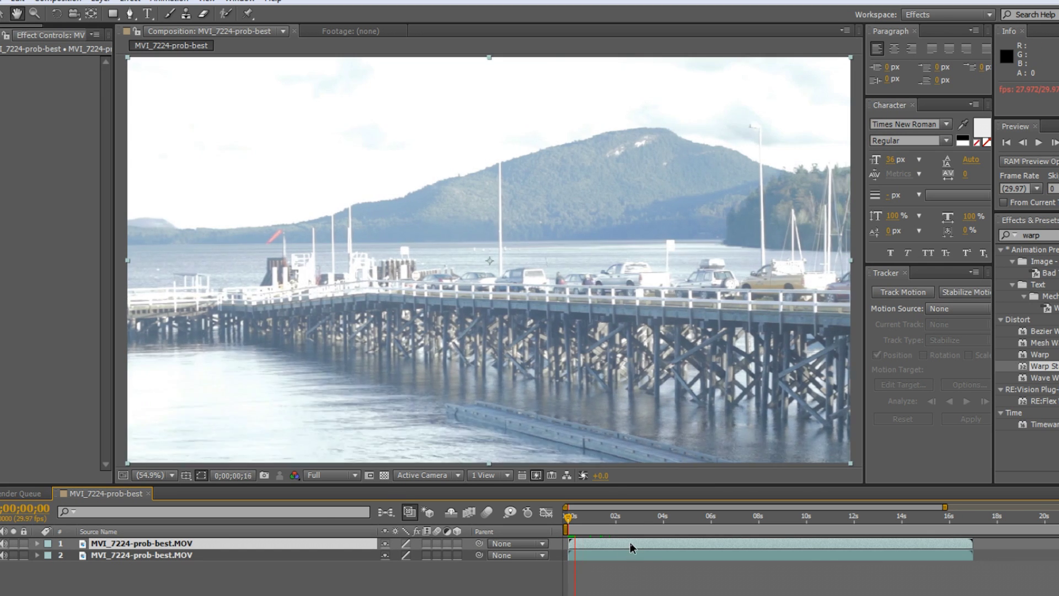
{"action": "key", "text": "space"}
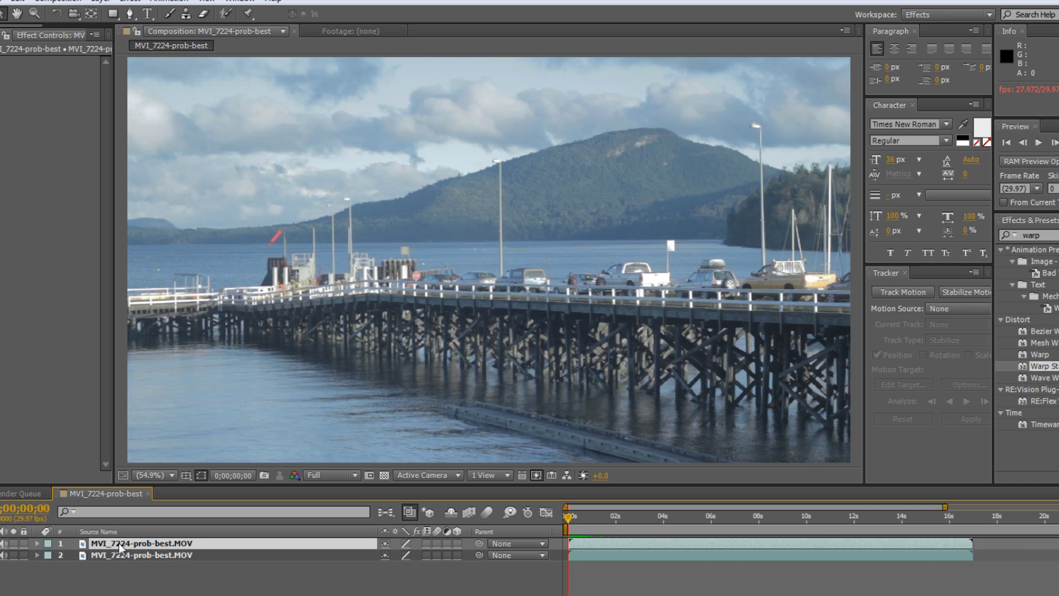
{"action": "key", "text": "ctrl+shift+a"}
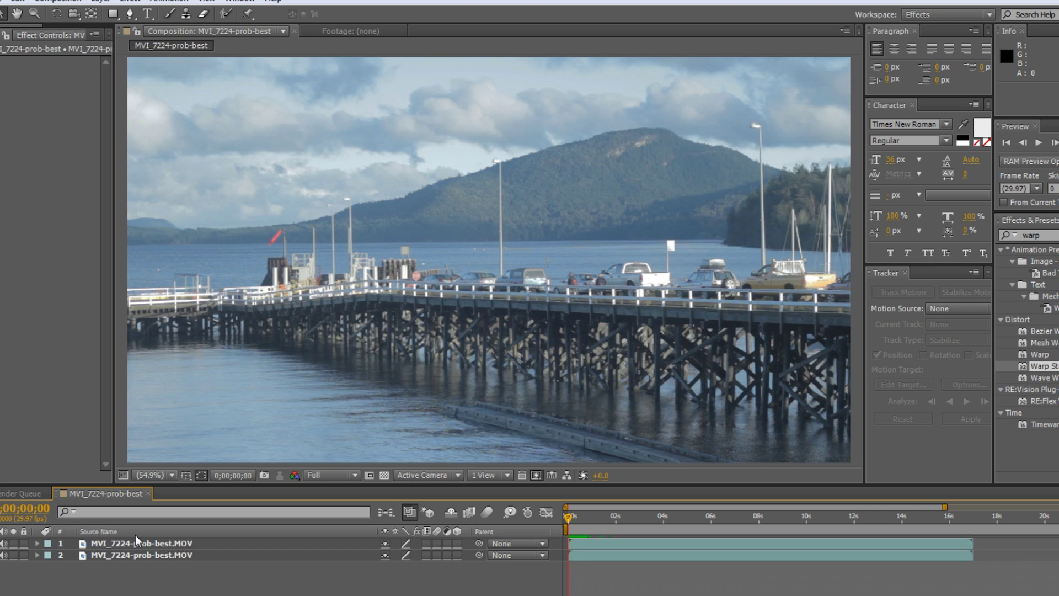
{"action": "left_click", "coordinate": [133, 544]}
{"action": "left_click", "coordinate": [135, 555]}
{"action": "left_click", "coordinate": [141, 546]}
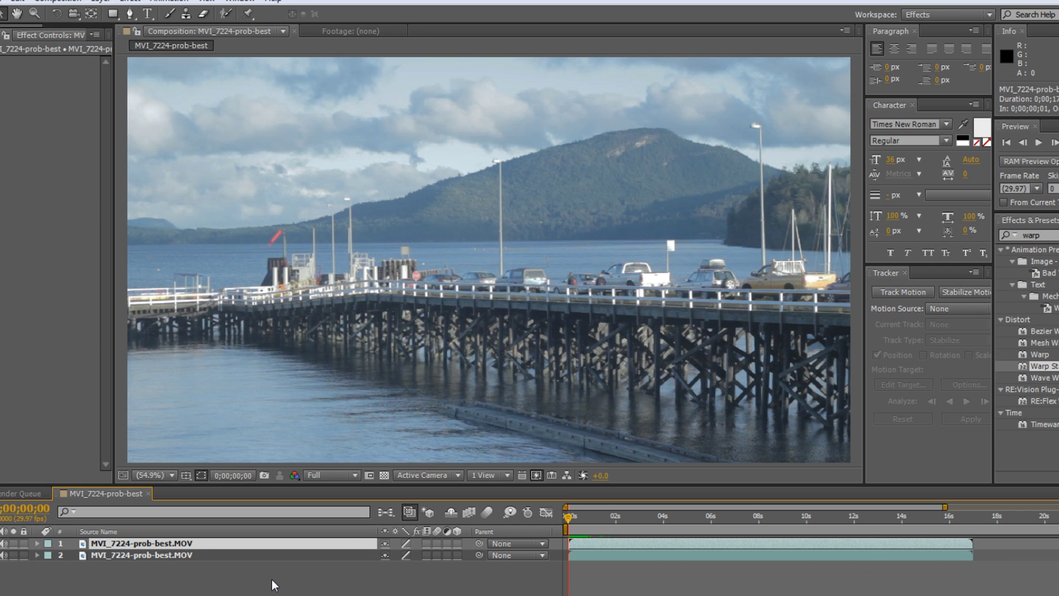
{"action": "left_click", "coordinate": [253, 569]}
Rename the top layer as over and the bottom layer as under.
{"action": "left_click", "coordinate": [212, 546]}
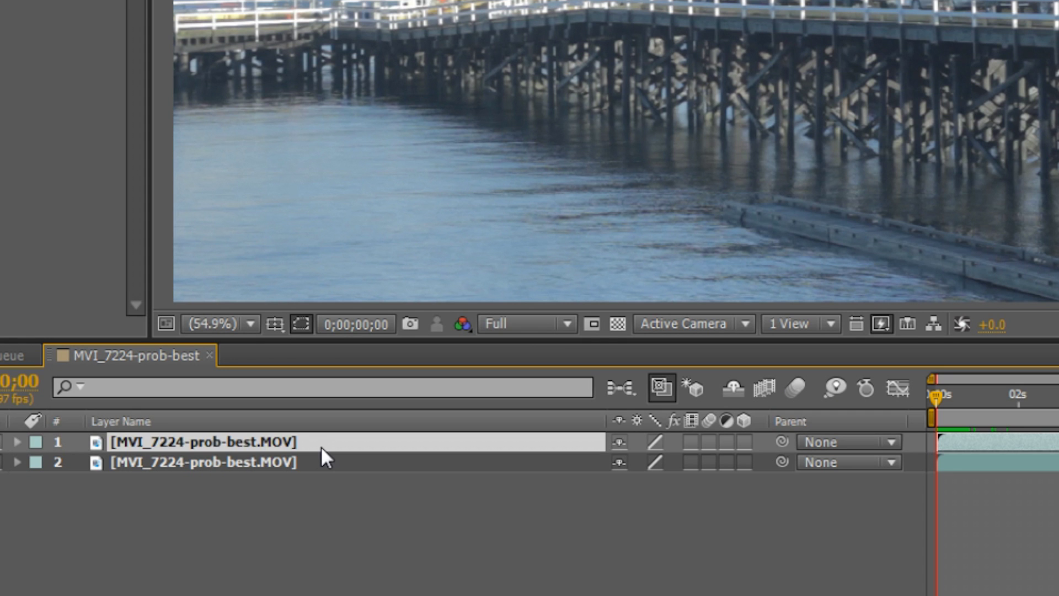
{"action": "key", "text": "Return"}
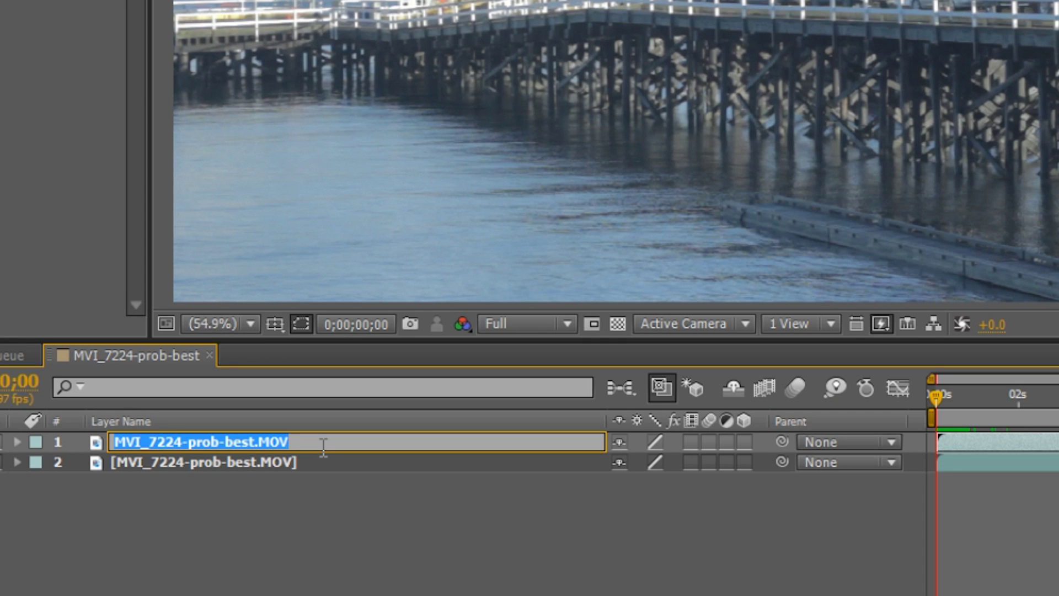
{"action": "type", "text": "over"}
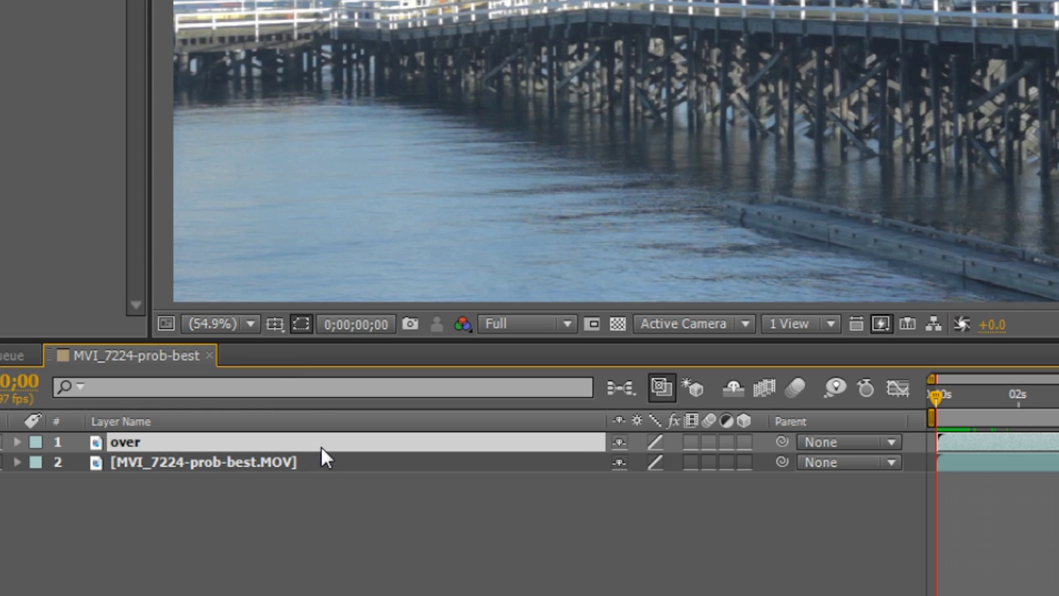
{"action": "left_click", "coordinate": [322, 458]}
{"action": "key", "text": "Return"}
{"action": "type", "text": "under"}
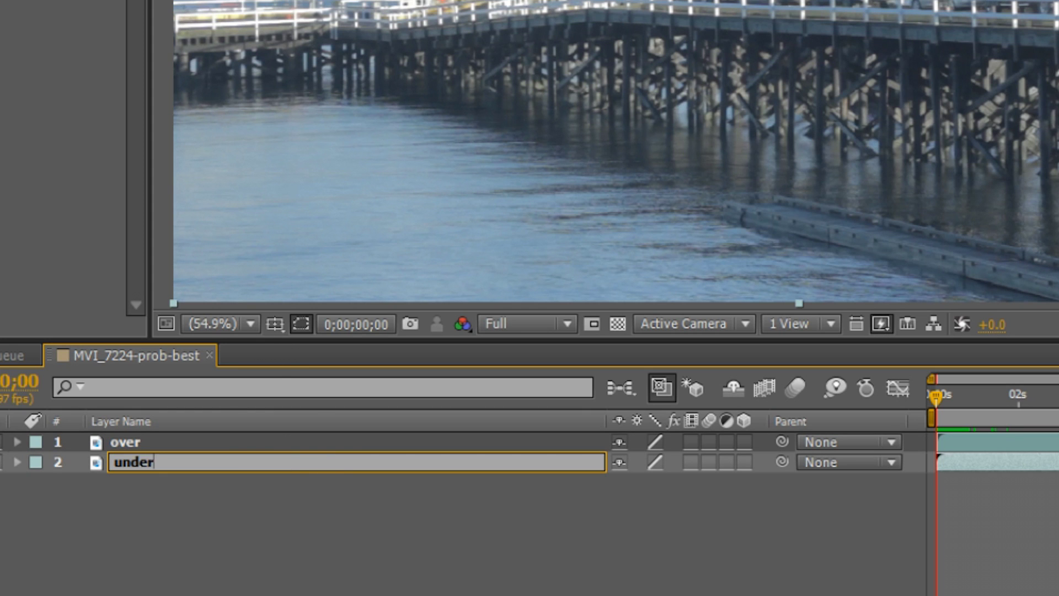
{"action": "key", "text": "Return"}
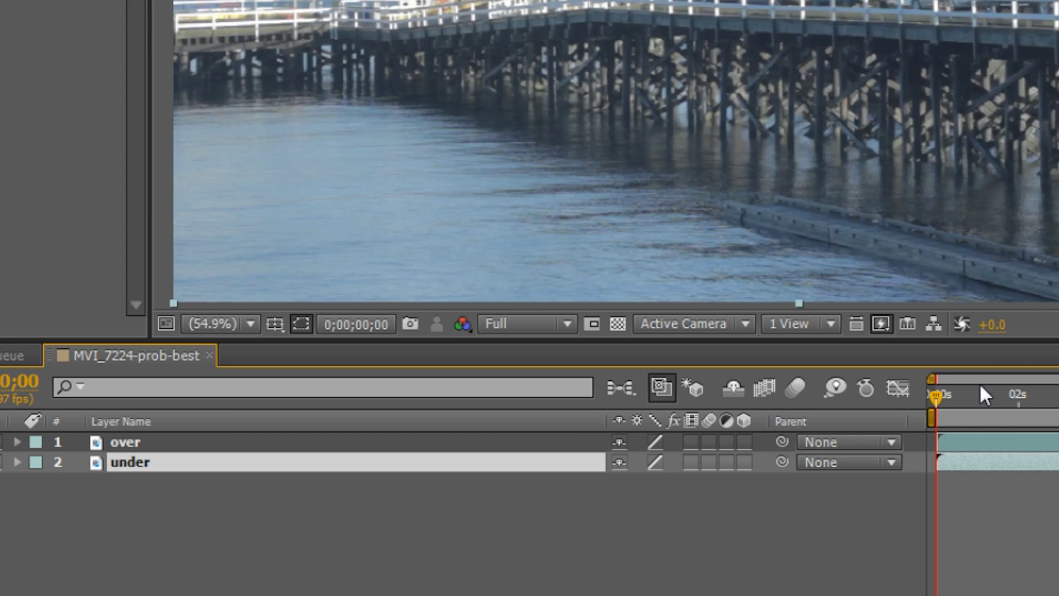
Move the current time to 0;00;01;24 in the composition.
{"action": "left_click", "coordinate": [993, 392]}
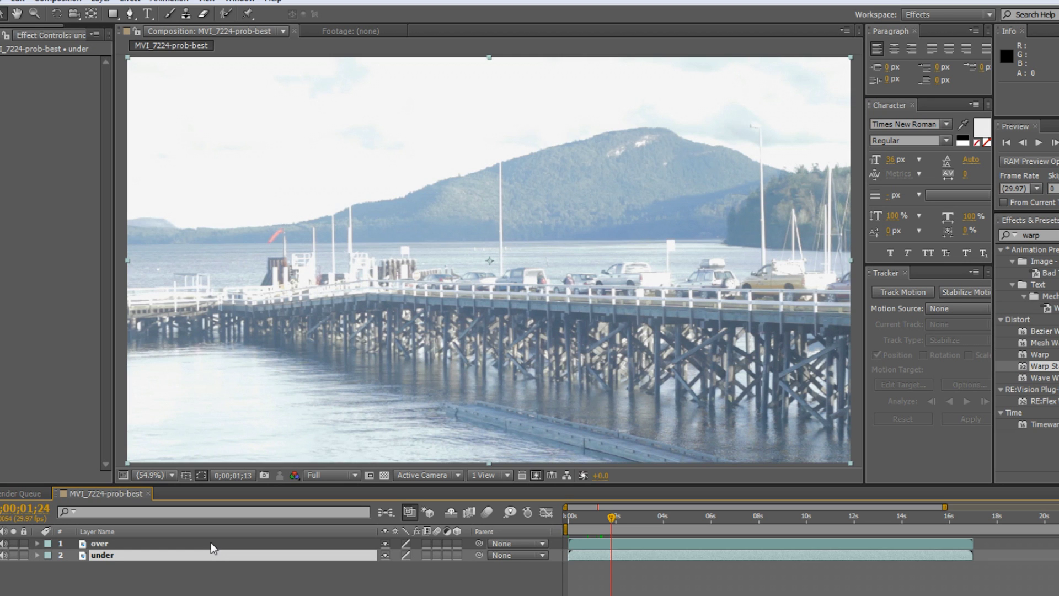
{"action": "left_click", "coordinate": [318, 443]}
{"action": "left_click", "coordinate": [318, 480]}
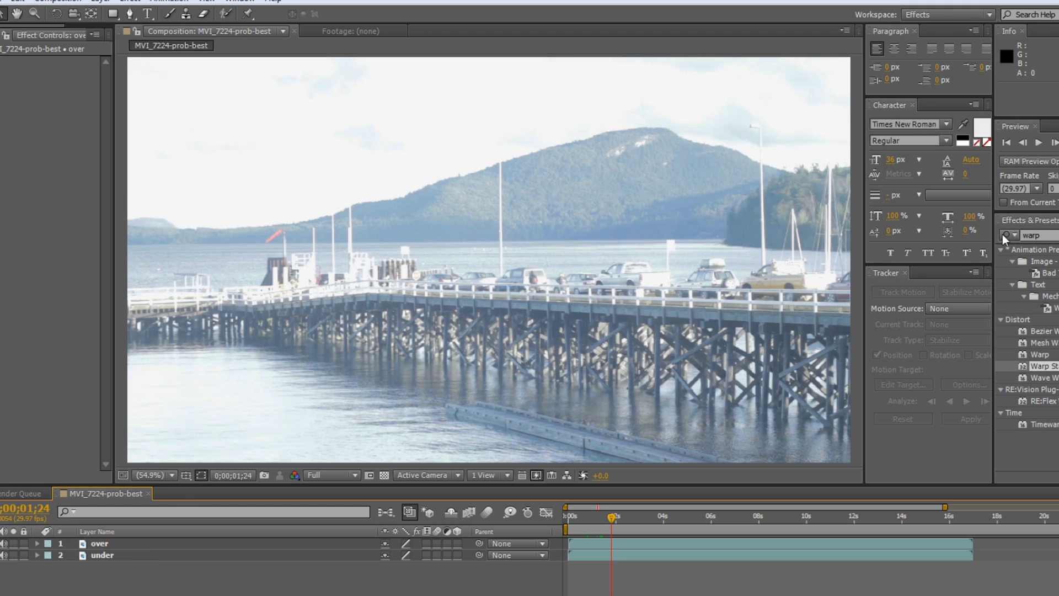
Select the over layer and prepare the effects search for a new term.
{"action": "key", "text": "ctrl+5"}
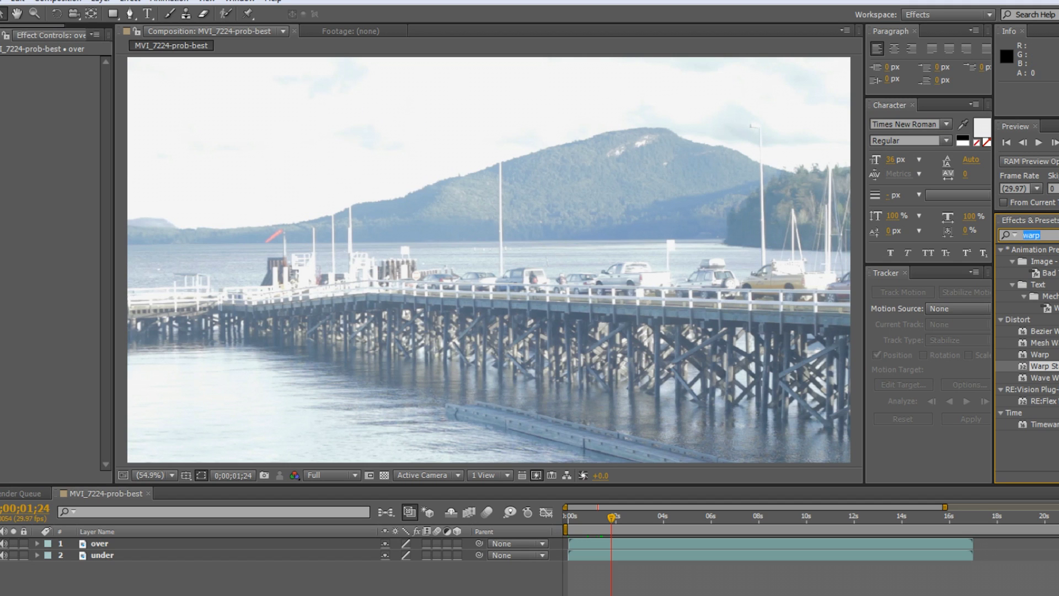
{"action": "left_click", "coordinate": [121, 544]}
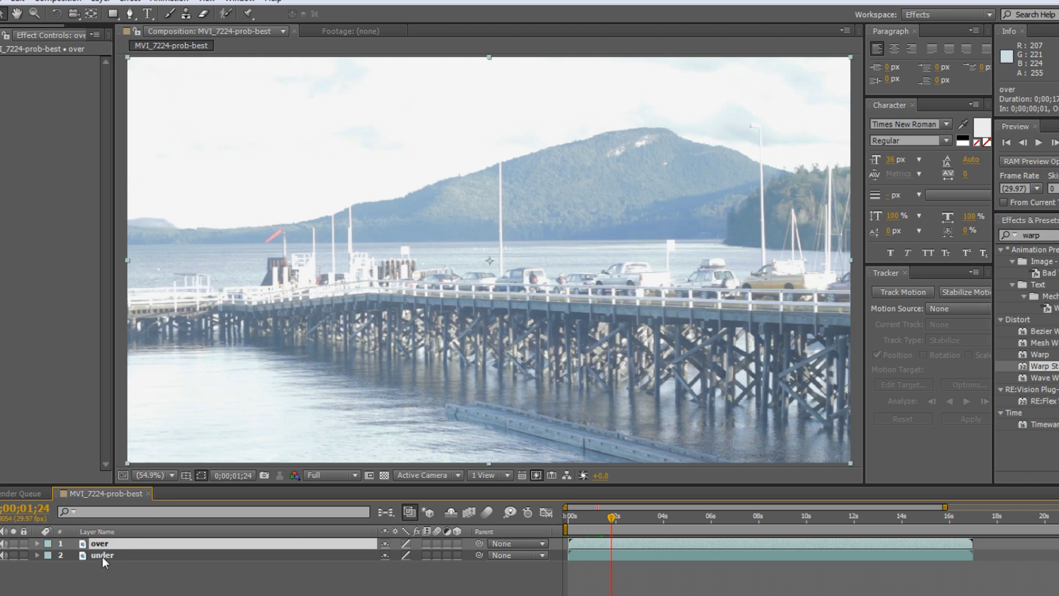
{"action": "double_click", "coordinate": [1043, 236]}
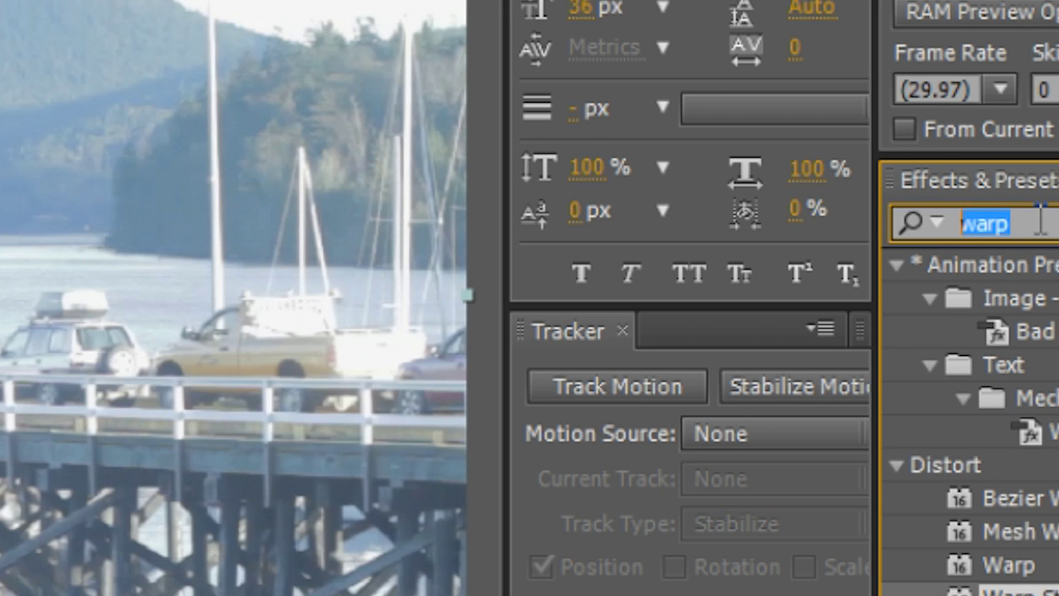
{"action": "type", "text": "chroma"}
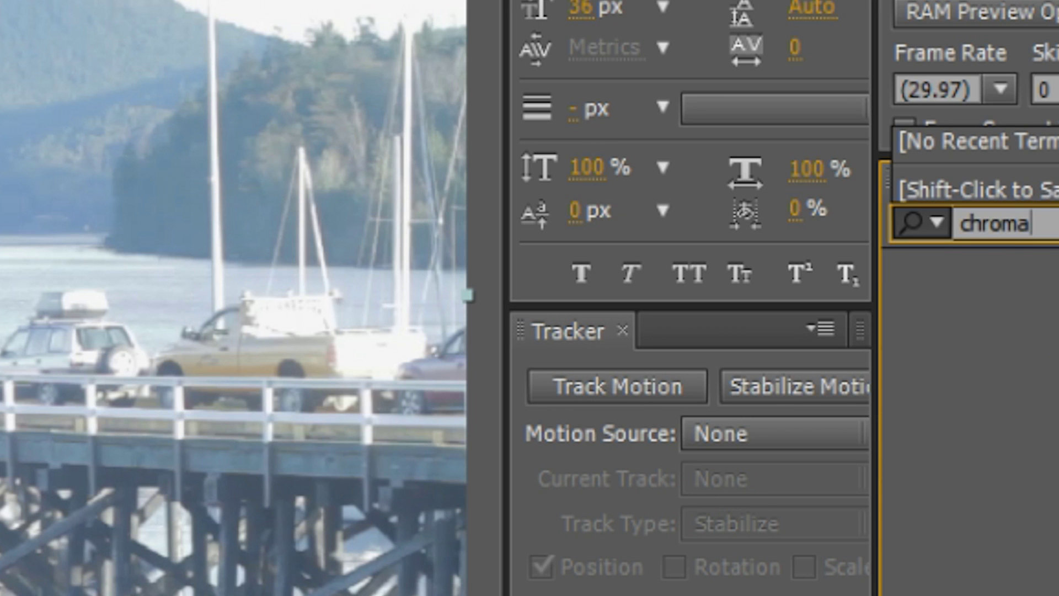
{"action": "key", "text": "BackSpace"}
{"action": "key", "text": "BackSpace"}
{"action": "key", "text": "BackSpace"}
{"action": "key", "text": "BackSpace"}
{"action": "key", "text": "BackSpace"}
{"action": "key", "text": "BackSpace"}
Search the effects for luma and apply Luma Key to the over layer.
{"action": "type", "text": "luma"}
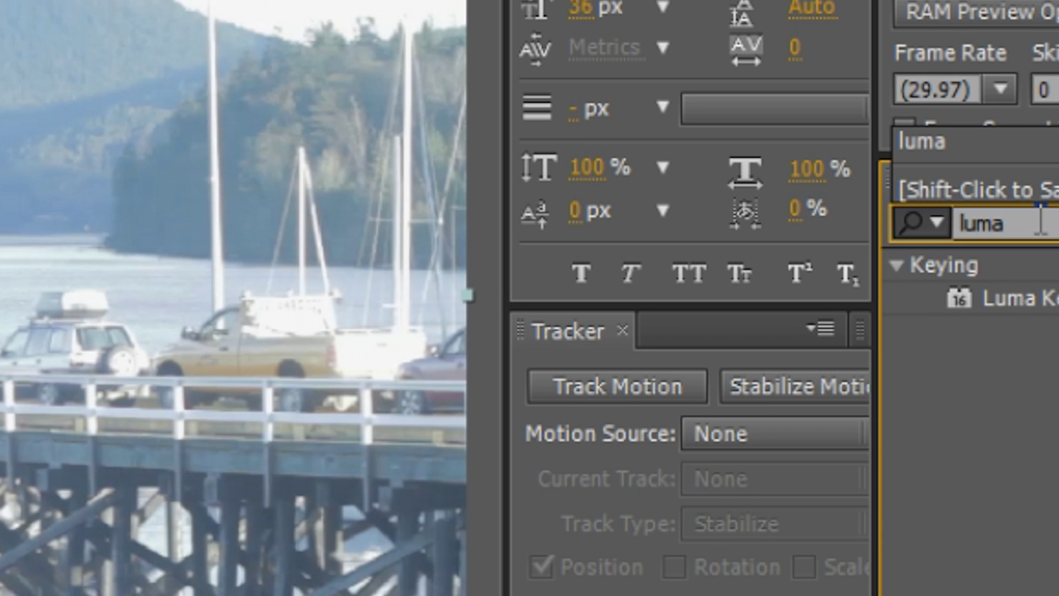
{"action": "left_click", "coordinate": [1041, 301]}
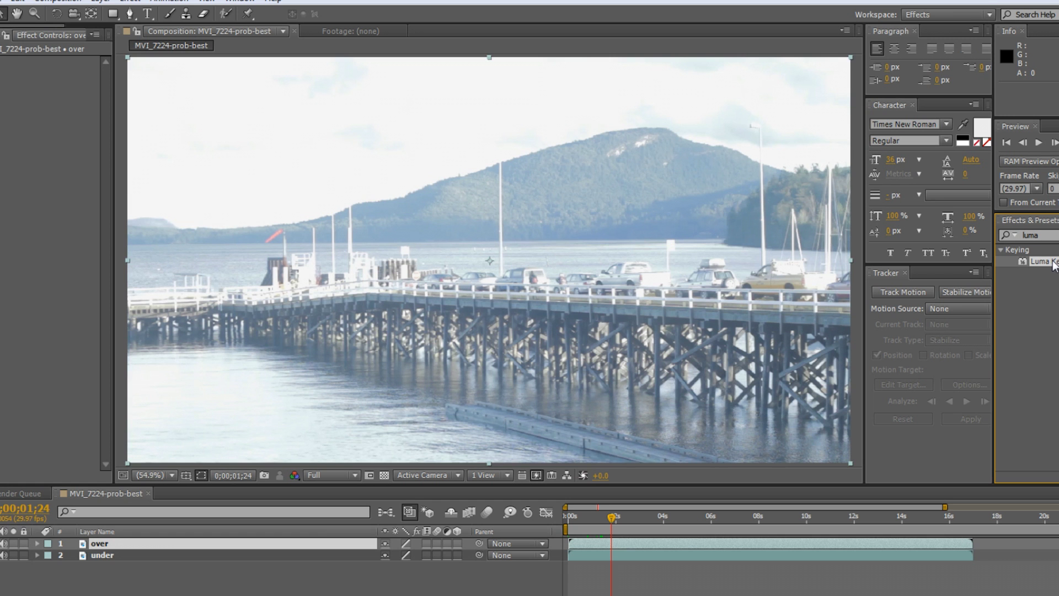
{"action": "left_click_drag", "start_coordinate": [1039, 302], "coordinate": [263, 549]}
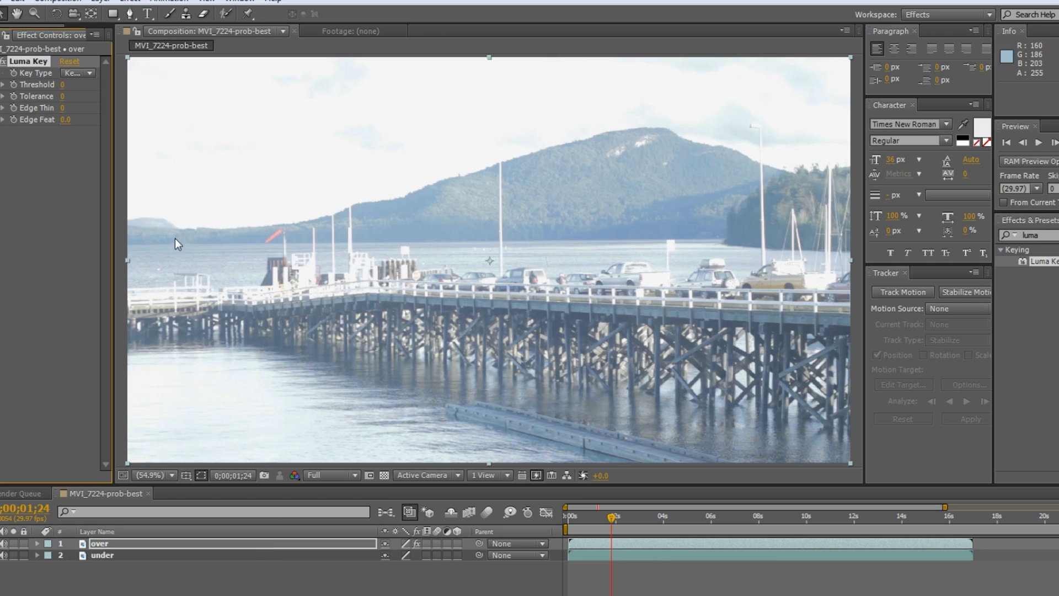
Widen the effect controls area and set the over layer's Luma Key to Key Out Brighter with a Threshold of 169.
{"action": "left_click_drag", "start_coordinate": [113, 106], "coordinate": [211, 106]}
{"action": "left_click", "coordinate": [150, 70]}
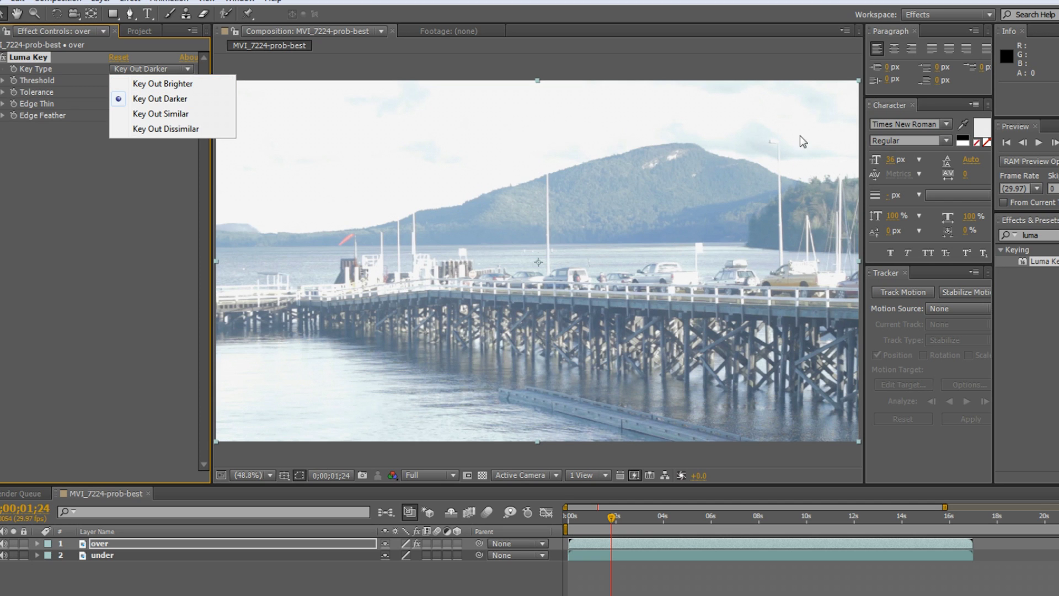
{"action": "left_click", "coordinate": [184, 83]}
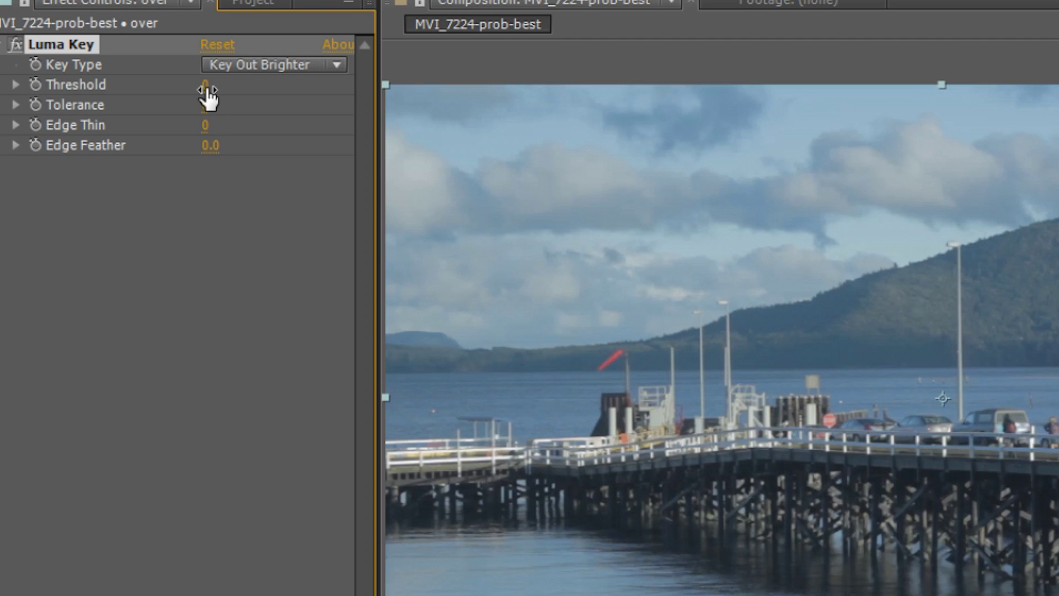
{"action": "mouse_move", "coordinate": [209, 88]}
{"action": "left_mouse_down"}
{"action": "mouse_move", "coordinate": [329, 93]}
{"action": "mouse_move", "coordinate": [416, 68]}
{"action": "mouse_move", "coordinate": [227, 81]}
{"action": "left_mouse_up"}
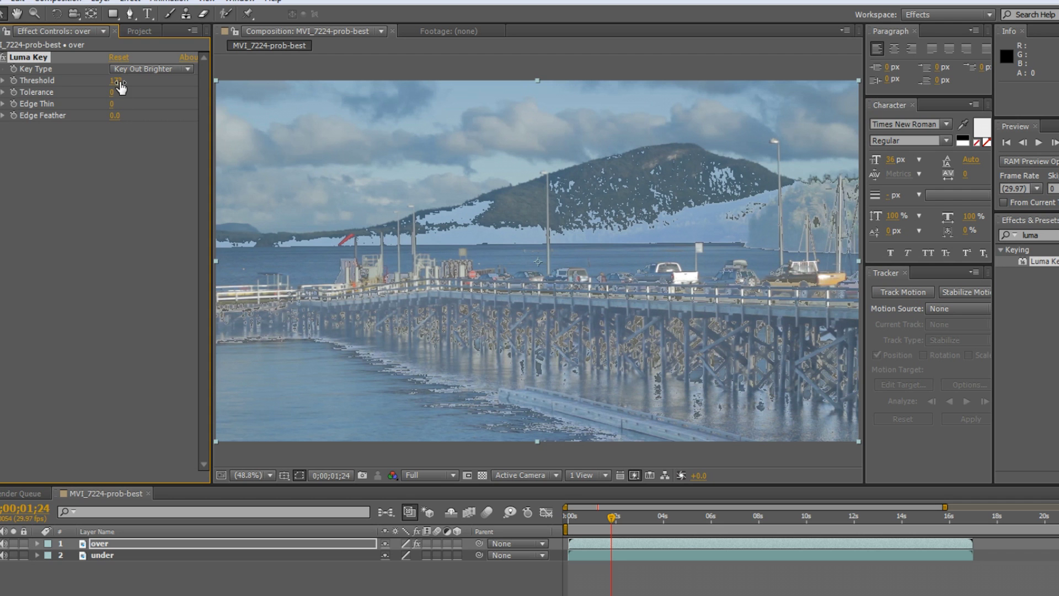
{"action": "left_click_drag", "start_coordinate": [120, 81], "coordinate": [116, 82]}
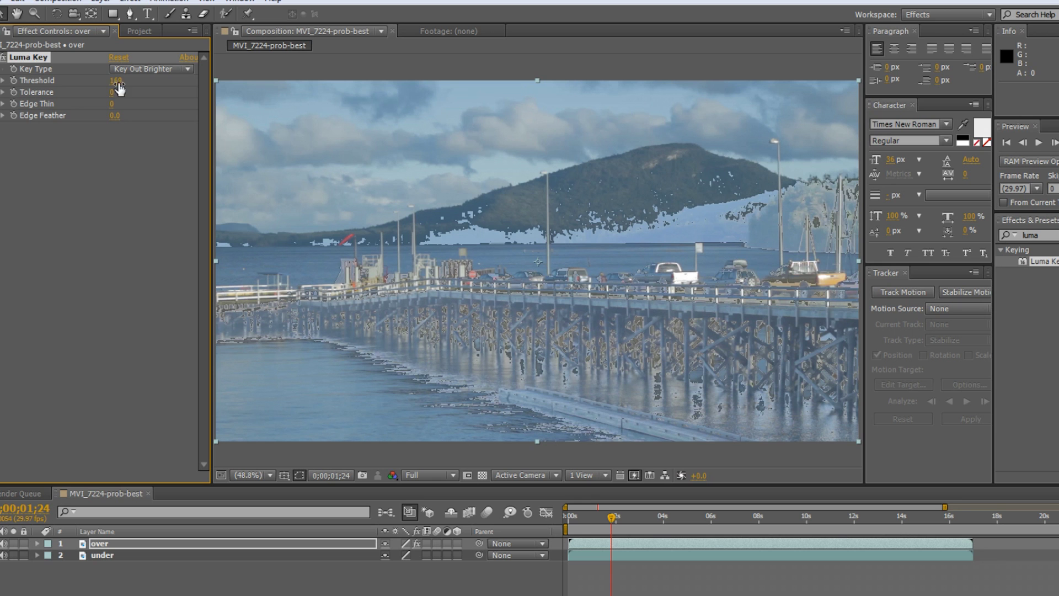
Set the Luma Key's Edge Feather to 100 and lower its Threshold to 133.
{"action": "left_click", "coordinate": [124, 123]}
{"action": "left_click_drag", "start_coordinate": [115, 116], "coordinate": [249, 116]}
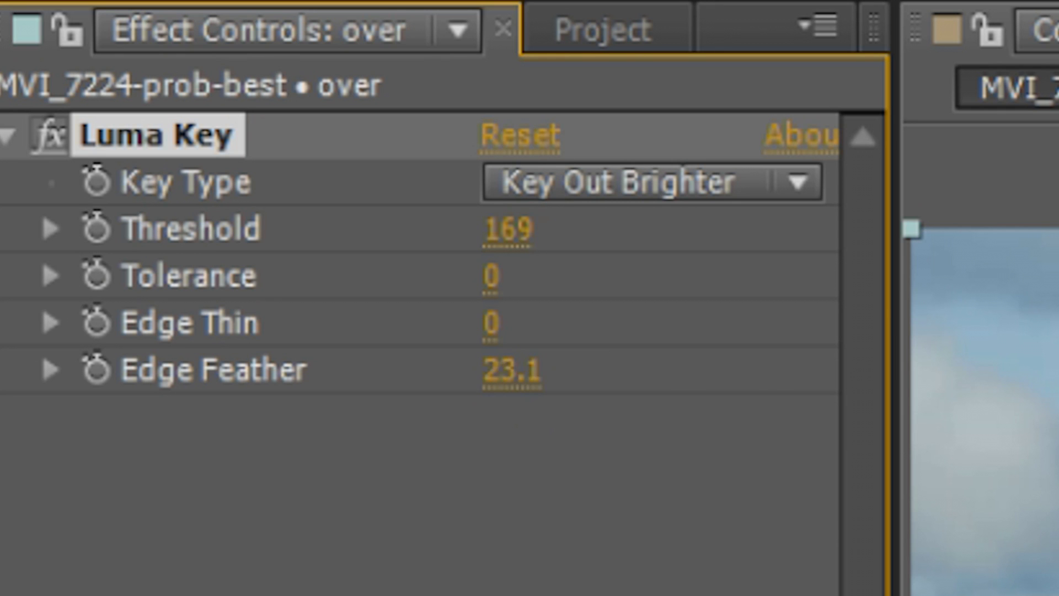
{"action": "left_click_drag", "start_coordinate": [1043, 370], "coordinate": [1058, 370]}
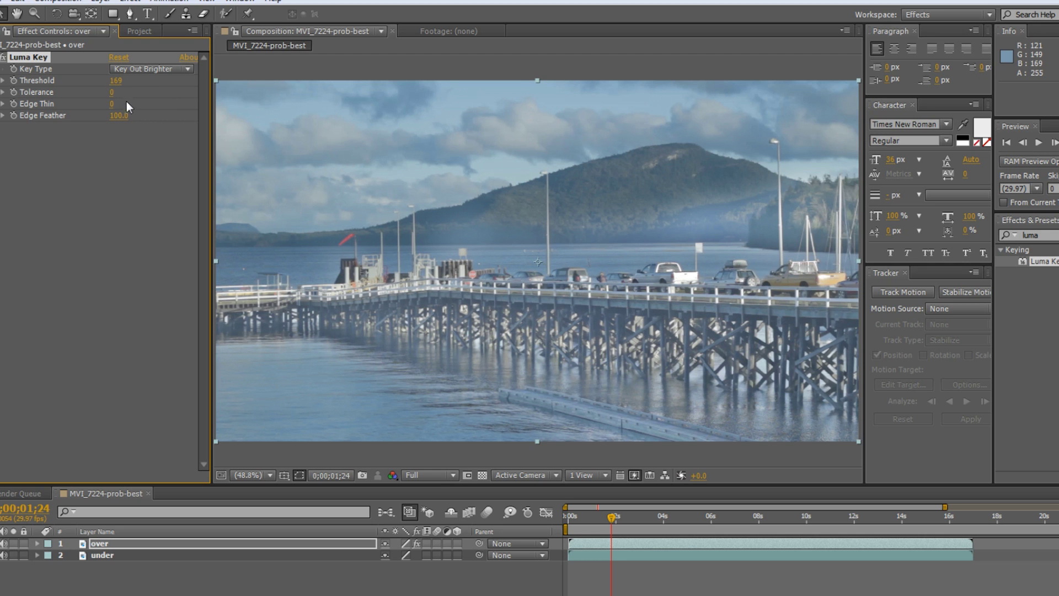
{"action": "left_click_drag", "start_coordinate": [115, 81], "coordinate": [101, 82]}
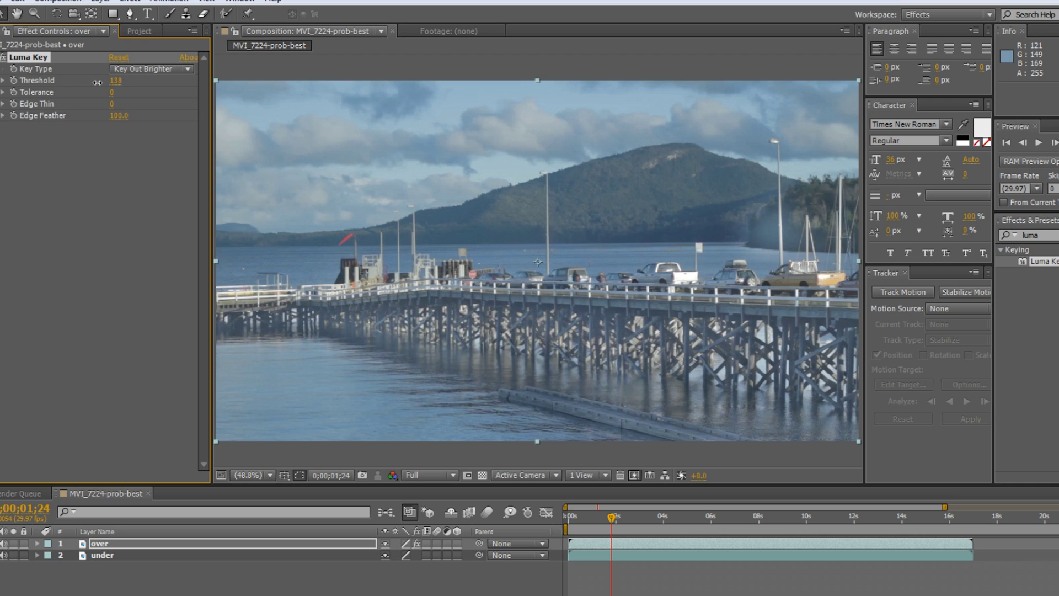
{"action": "left_click_drag", "start_coordinate": [97, 84], "coordinate": [95, 83]}
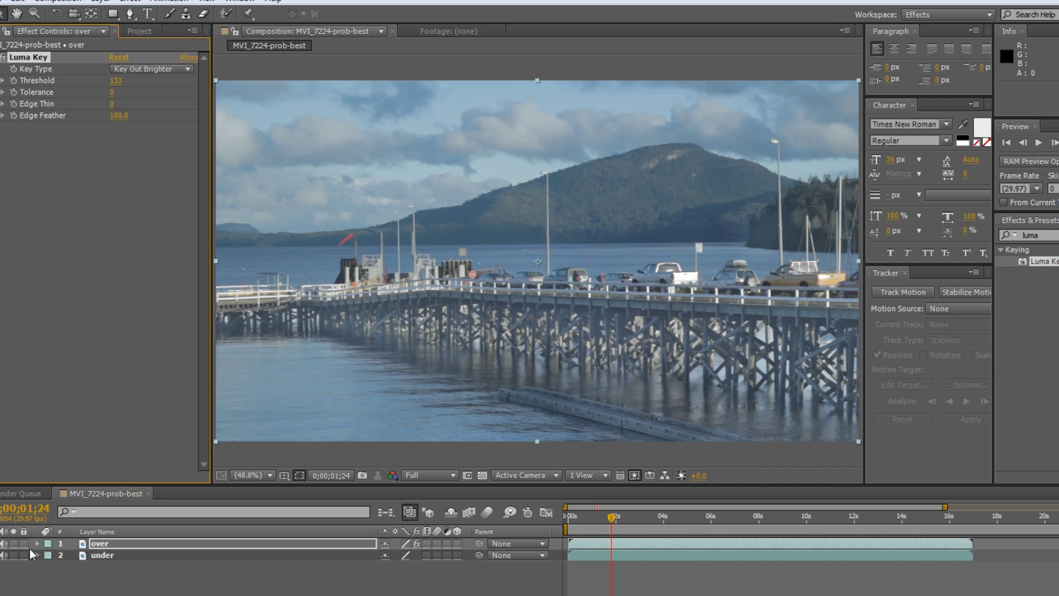
Solo the over layer, play it from the start at Quarter resolution to check the key, and end the solo view.
{"action": "left_click", "coordinate": [13, 542]}
{"action": "left_click_drag", "start_coordinate": [613, 517], "coordinate": [572, 519]}
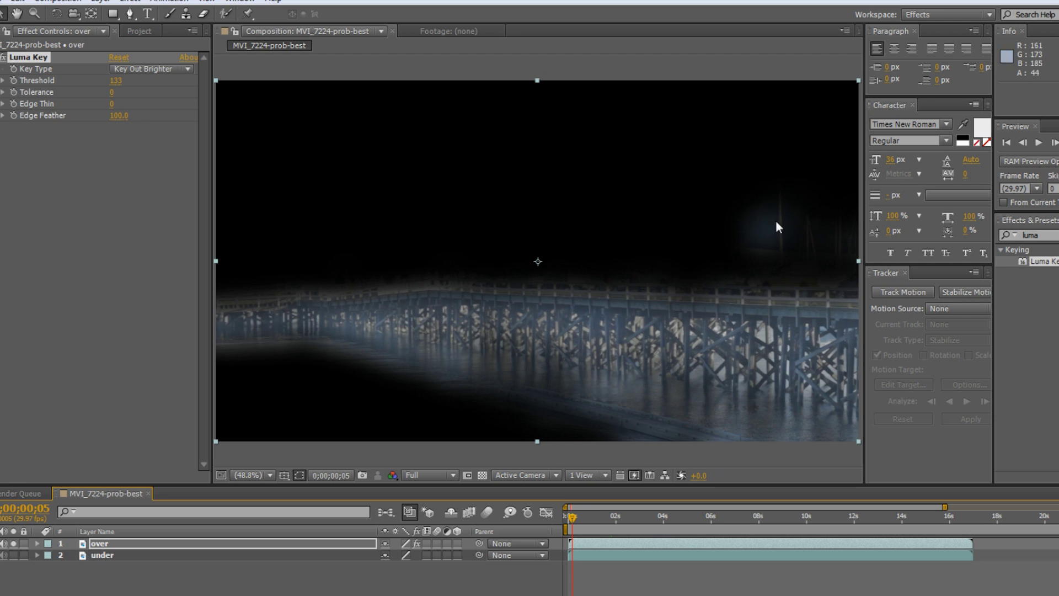
{"action": "key", "text": "space"}
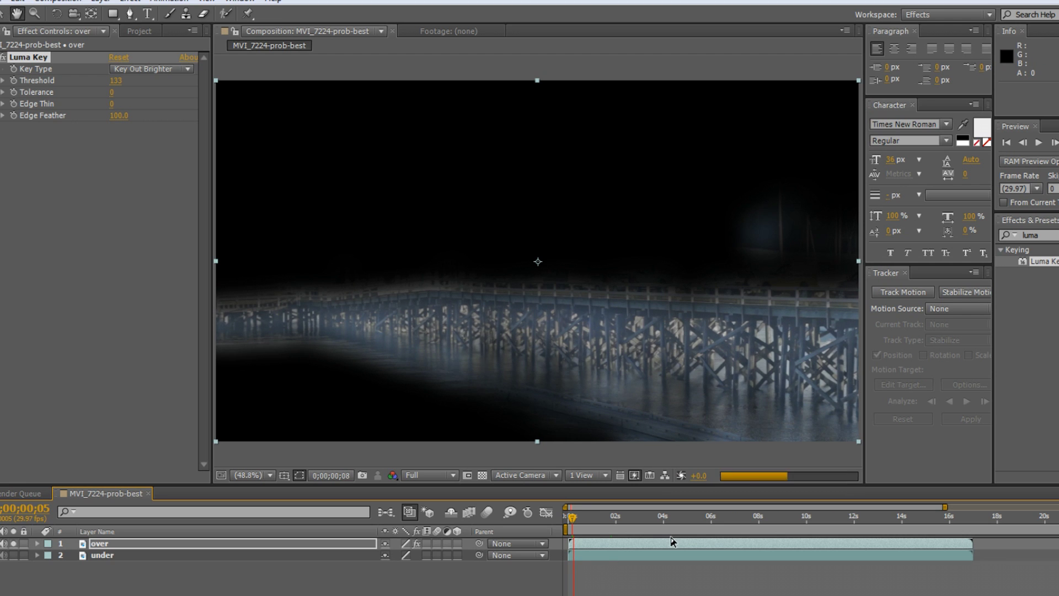
{"action": "left_click", "coordinate": [431, 475]}
{"action": "left_click", "coordinate": [439, 519]}
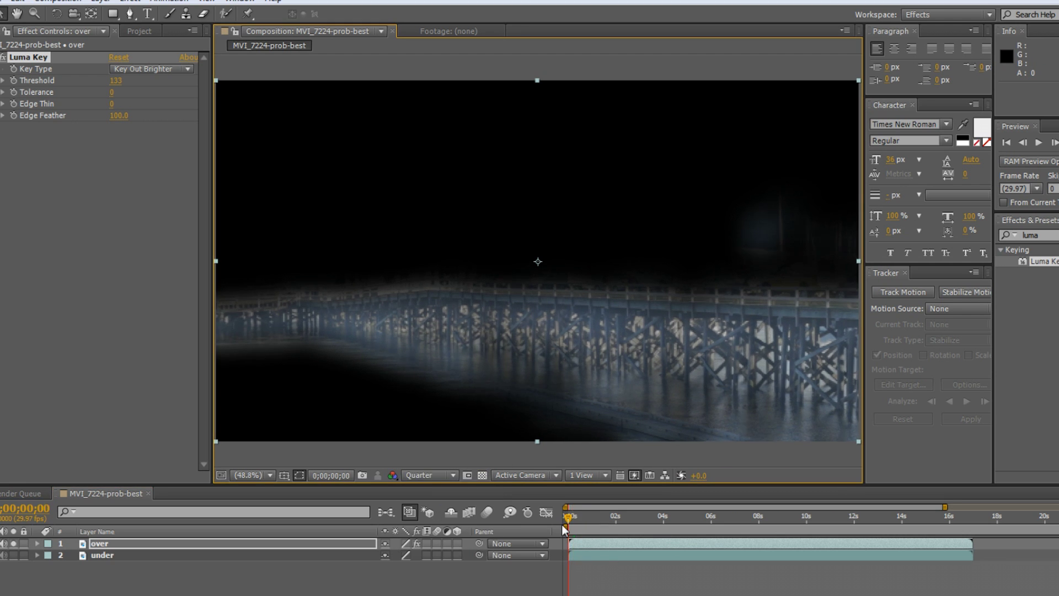
{"action": "key", "text": "space"}
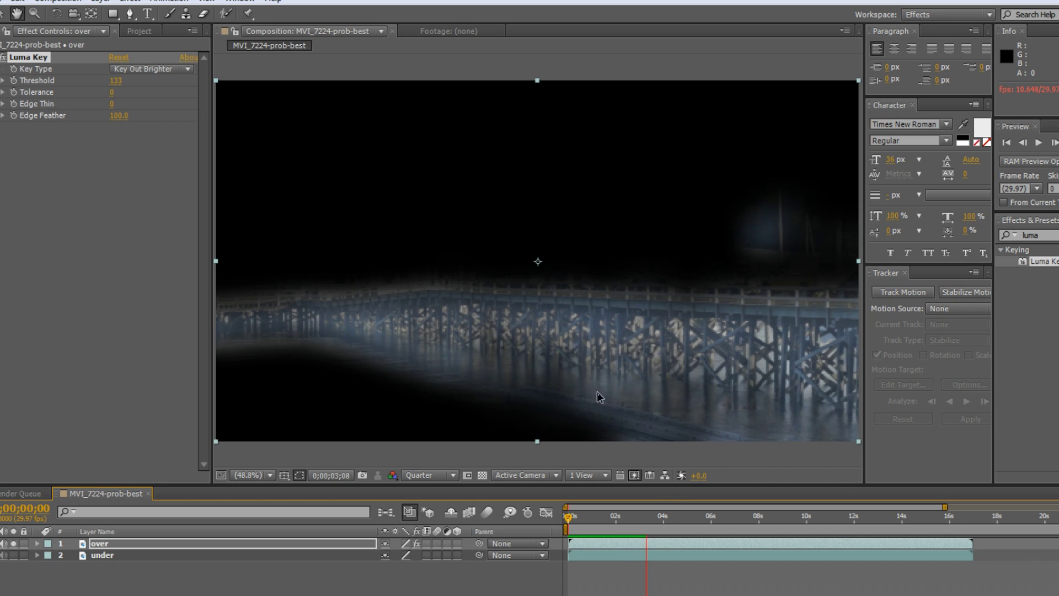
{"action": "key", "text": "space"}
{"action": "left_click", "coordinate": [417, 543]}
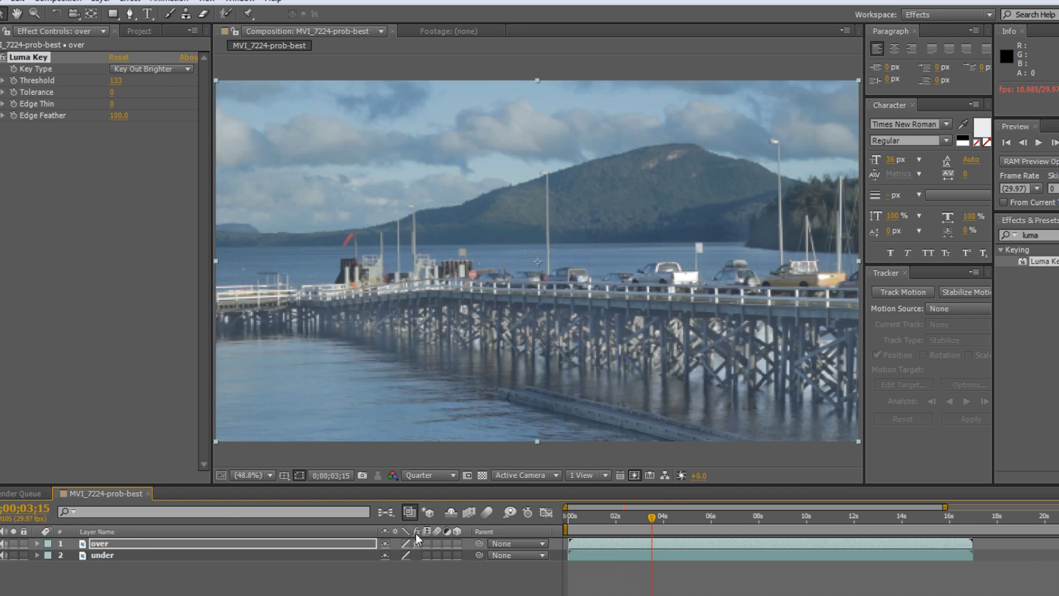
Play the combined layers from near the start and lower the over layer's Luma Key Threshold to 126.
{"action": "mouse_move", "coordinate": [576, 522]}
{"action": "left_mouse_down"}
{"action": "mouse_move", "coordinate": [560, 528]}
{"action": "mouse_move", "coordinate": [577, 518]}
{"action": "left_mouse_up"}
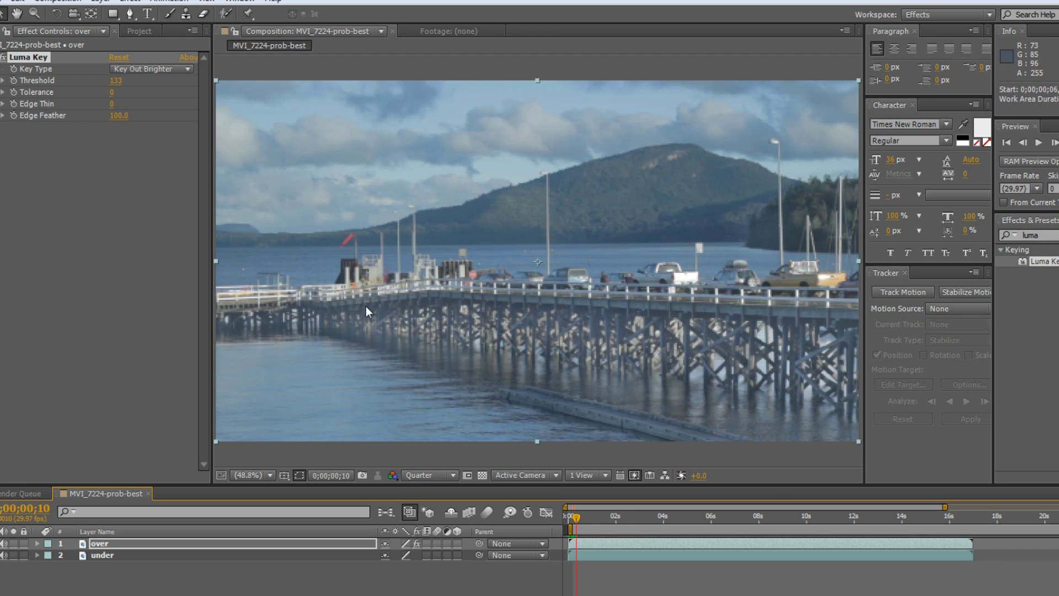
{"action": "key", "text": "space"}
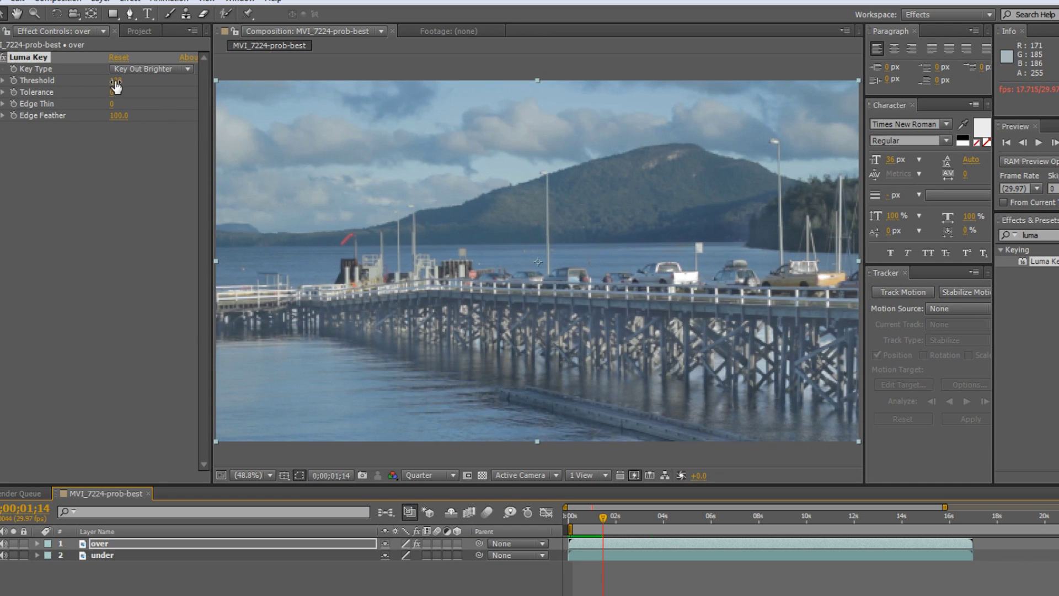
{"action": "left_click_drag", "start_coordinate": [114, 81], "coordinate": [113, 81]}
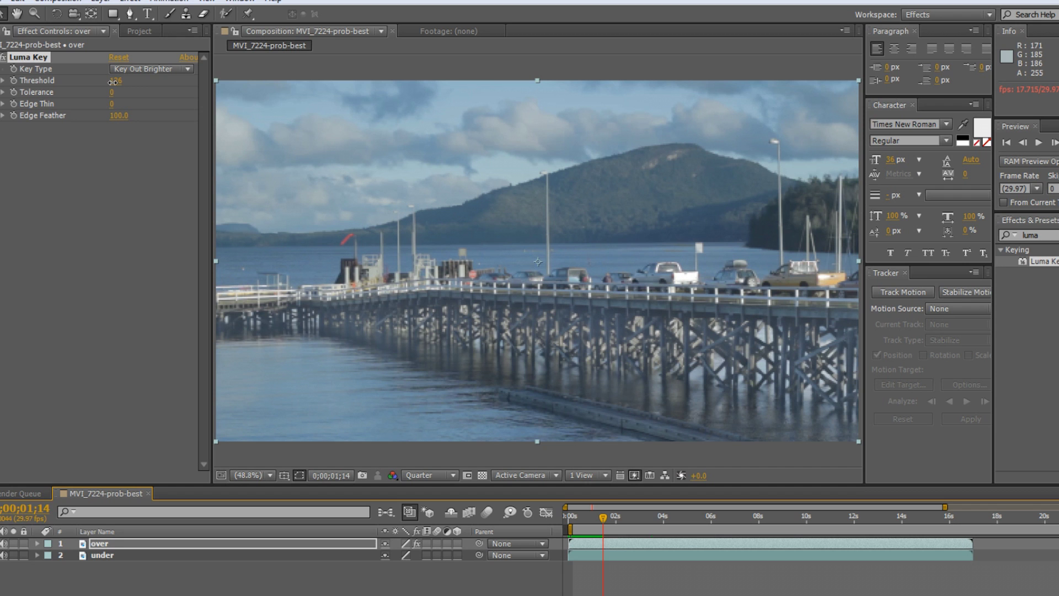
{"action": "key", "text": "space"}
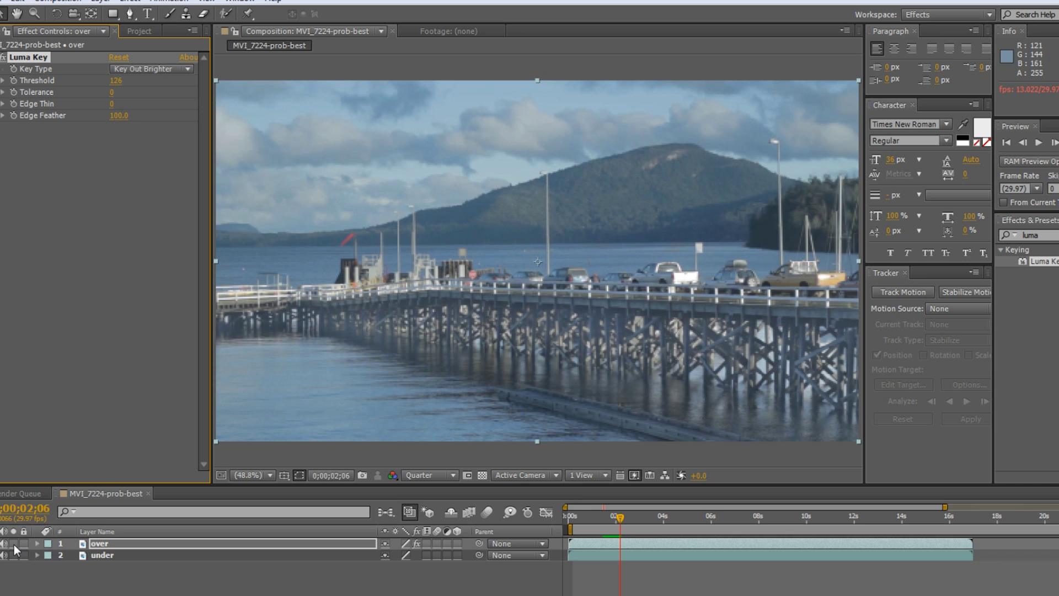
Compare the under layer, the keyed over layer and the combined image by toggling solo, moving the current time to 0;00;01;13.
{"action": "left_click", "coordinate": [128, 554]}
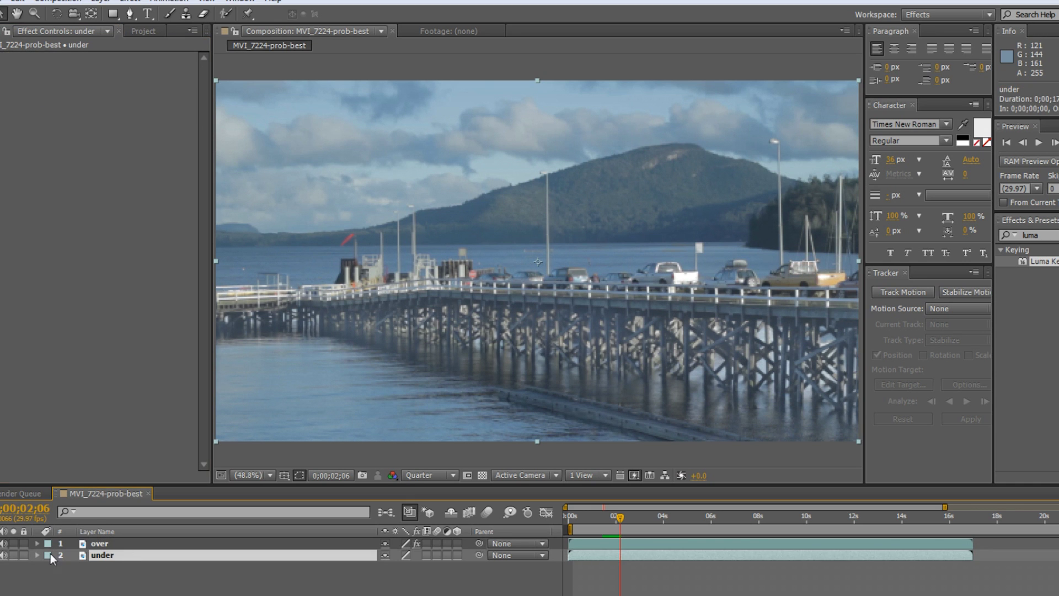
{"action": "left_click", "coordinate": [14, 555]}
{"action": "left_click", "coordinate": [13, 555]}
{"action": "left_click", "coordinate": [14, 555]}
{"action": "left_click", "coordinate": [14, 555]}
{"action": "left_click", "coordinate": [13, 555]}
{"action": "left_click", "coordinate": [13, 555]}
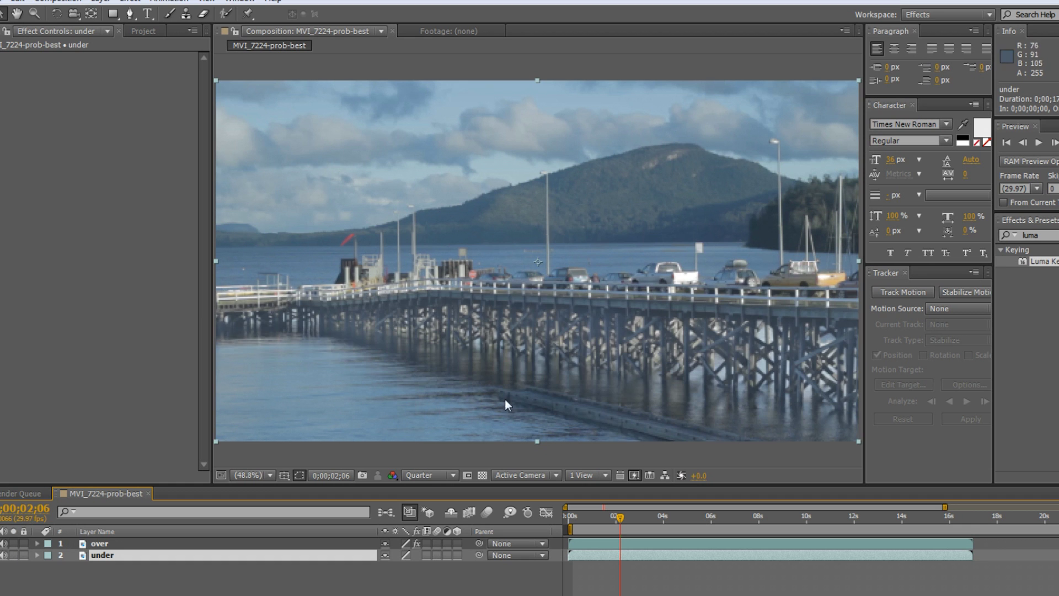
{"action": "left_click", "coordinate": [14, 555]}
{"action": "left_click", "coordinate": [13, 555]}
{"action": "left_click_drag", "start_coordinate": [620, 518], "coordinate": [603, 519]}
{"action": "left_click", "coordinate": [14, 544]}
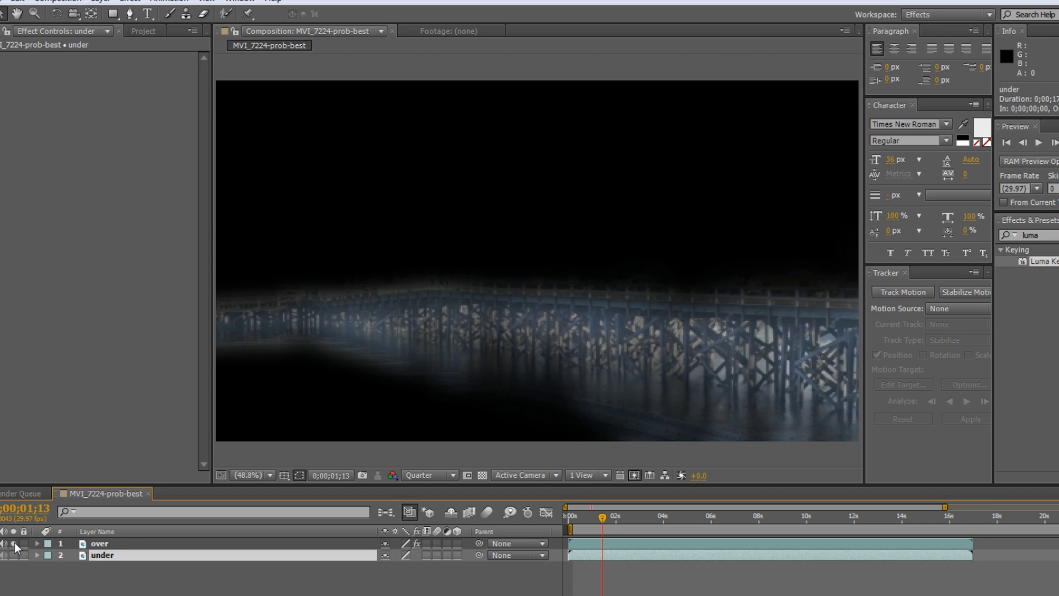
{"action": "left_click", "coordinate": [14, 543]}
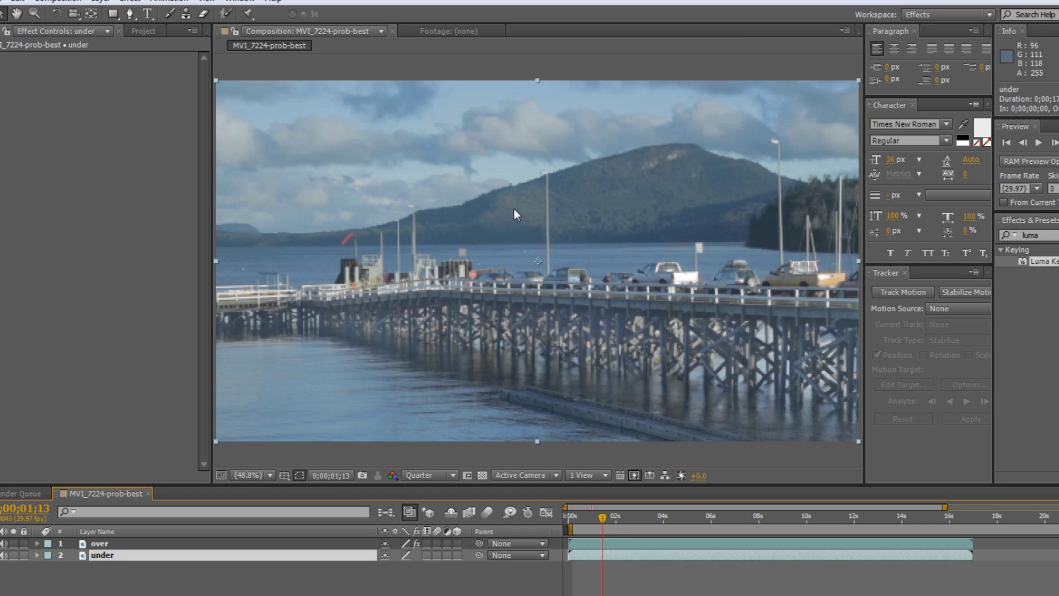
Set the composition preview to Full resolution and its magnification to 50%.
{"action": "left_click", "coordinate": [429, 475]}
{"action": "left_click", "coordinate": [438, 511]}
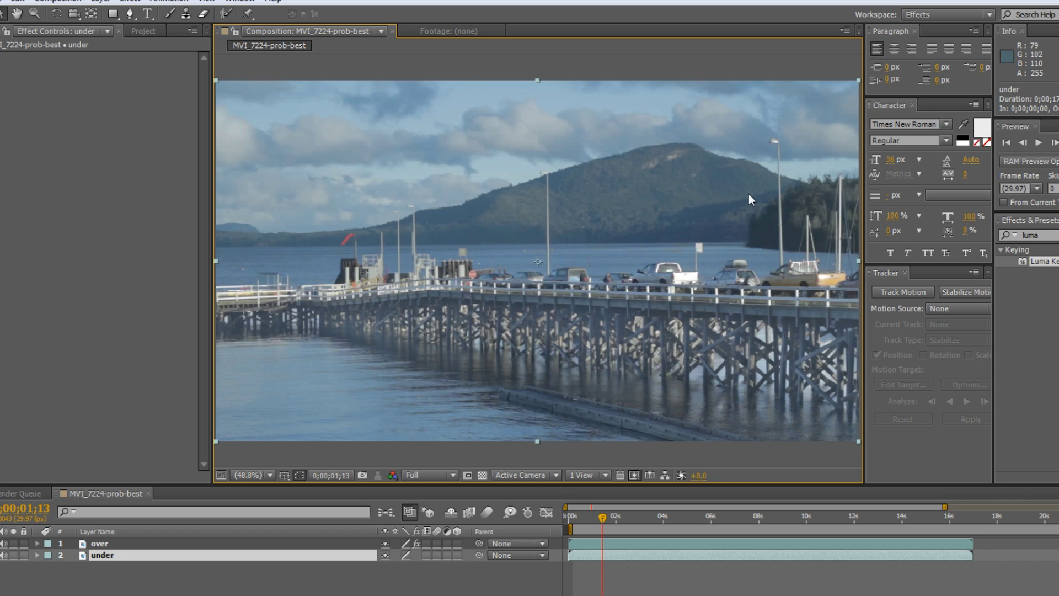
{"action": "scroll", "coordinate": [728, 185], "scroll_direction": "up", "scroll_amount": 1}
Solo the over layer, raise its Luma Key Threshold to 195, and show both layers together again.
{"action": "left_click", "coordinate": [124, 543]}
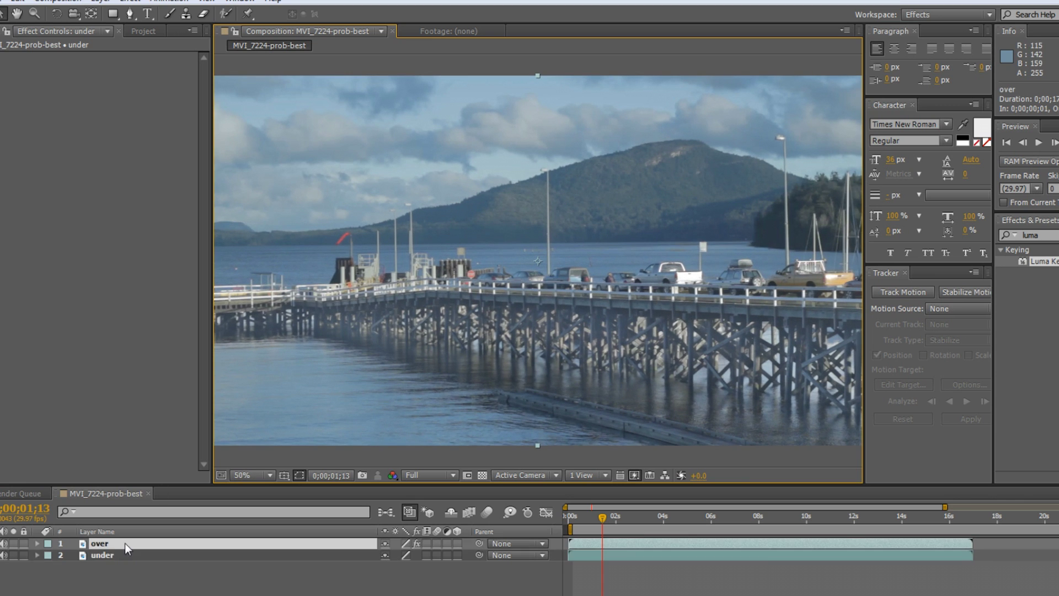
{"action": "left_click", "coordinate": [117, 555]}
{"action": "left_click", "coordinate": [100, 543]}
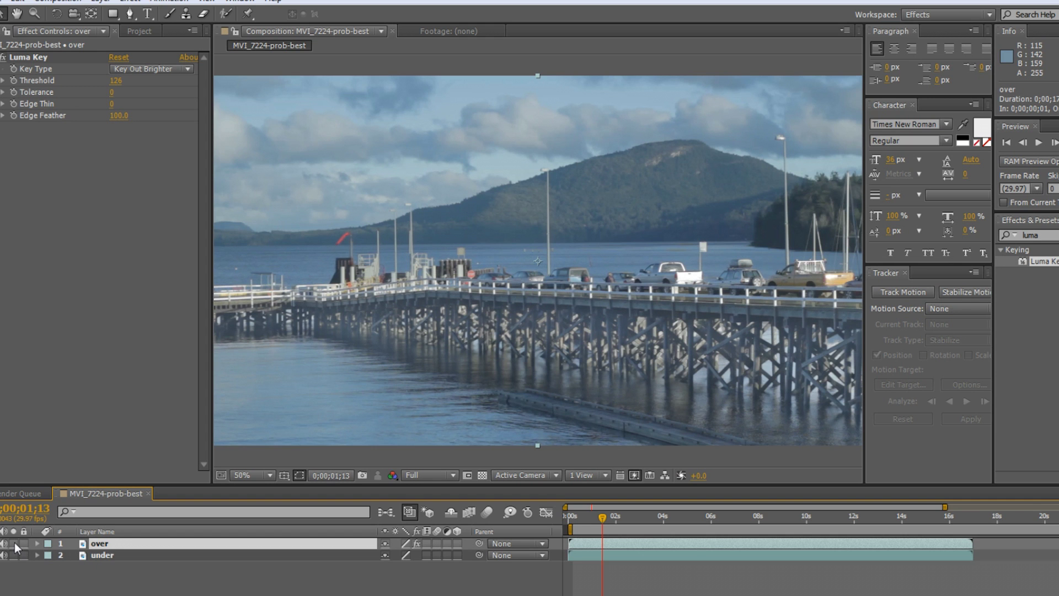
{"action": "left_click", "coordinate": [14, 543]}
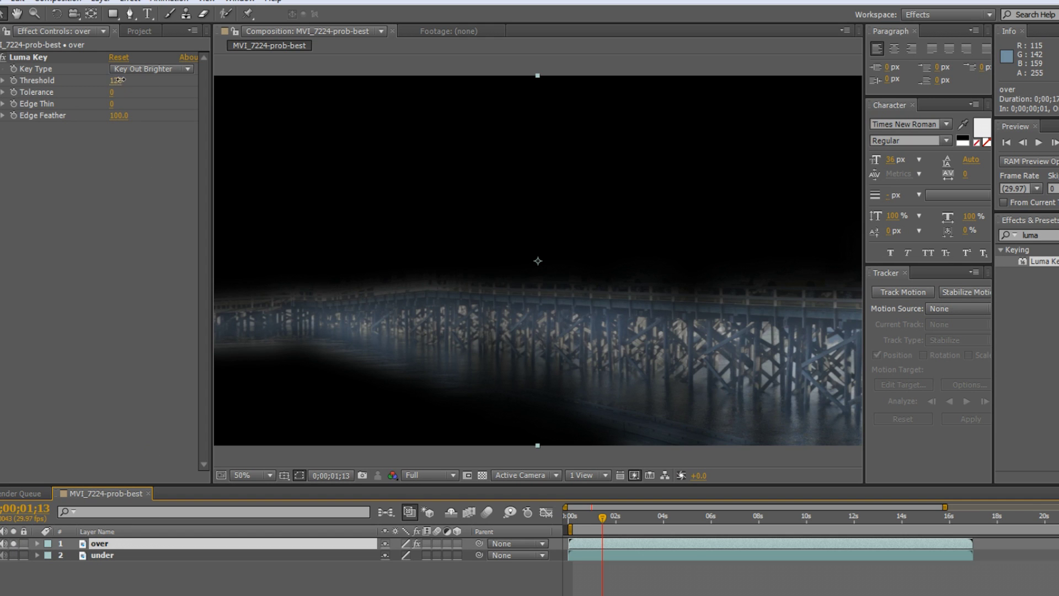
{"action": "left_click_drag", "start_coordinate": [116, 81], "coordinate": [157, 69]}
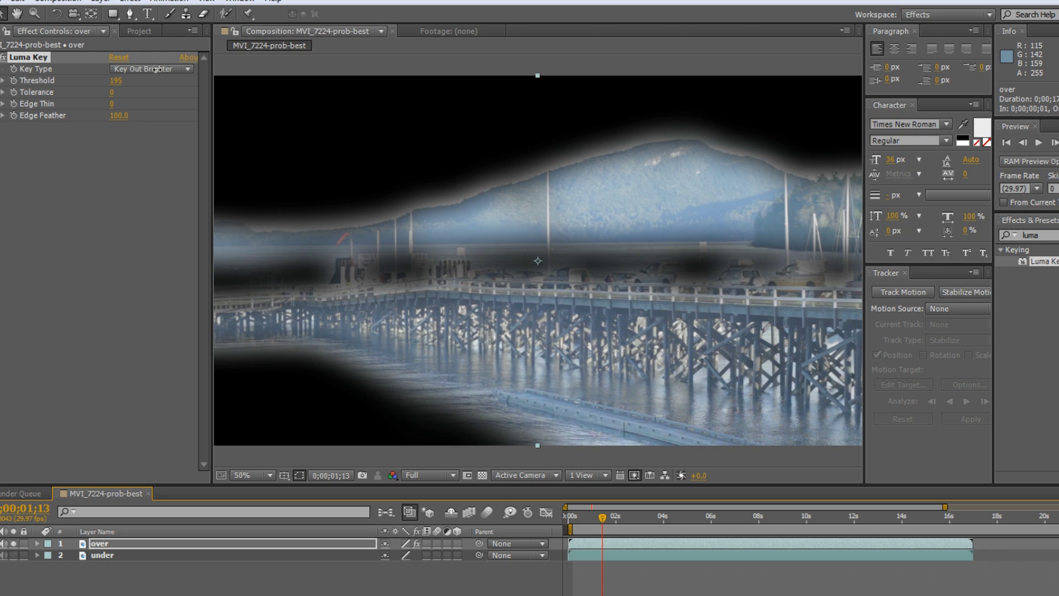
{"action": "left_click", "coordinate": [13, 543]}
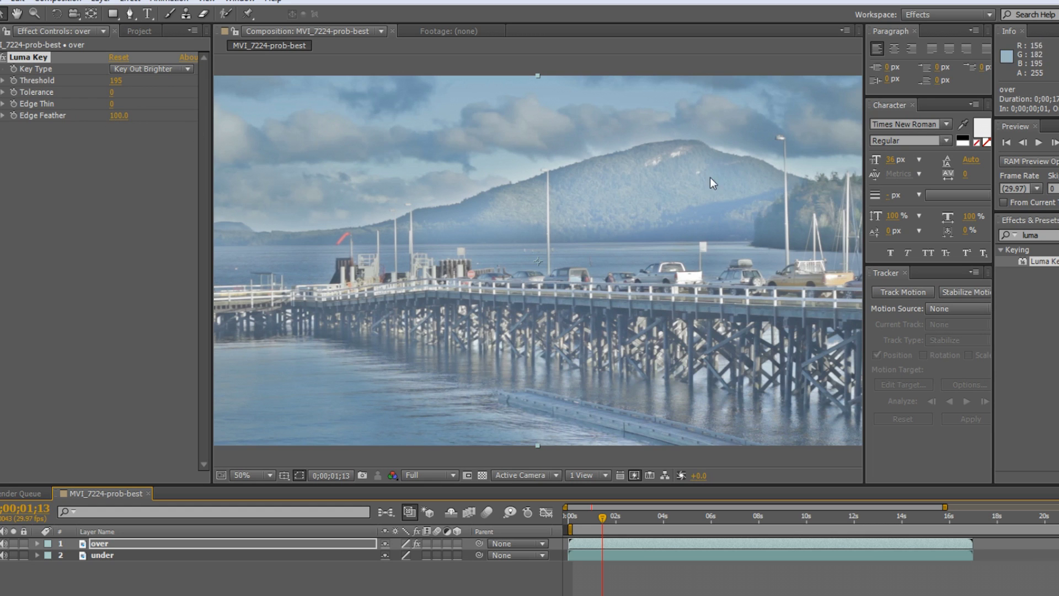
{"action": "left_click", "coordinate": [102, 3]}
{"action": "left_click", "coordinate": [103, 2]}
{"action": "left_click", "coordinate": [276, 591]}
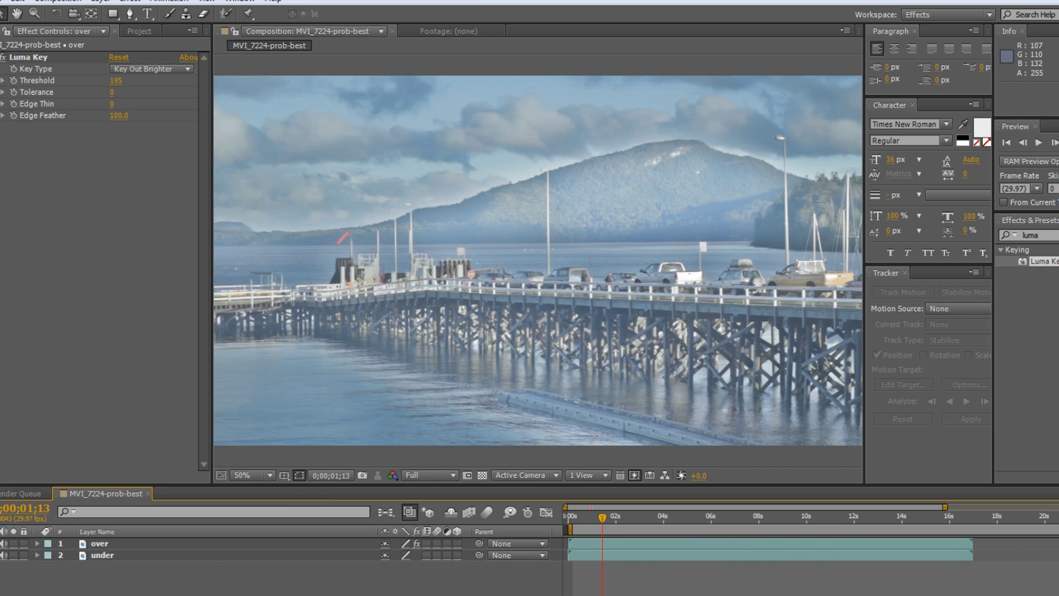
{"action": "left_click", "coordinate": [1031, 308]}
{"action": "left_click", "coordinate": [137, 543]}
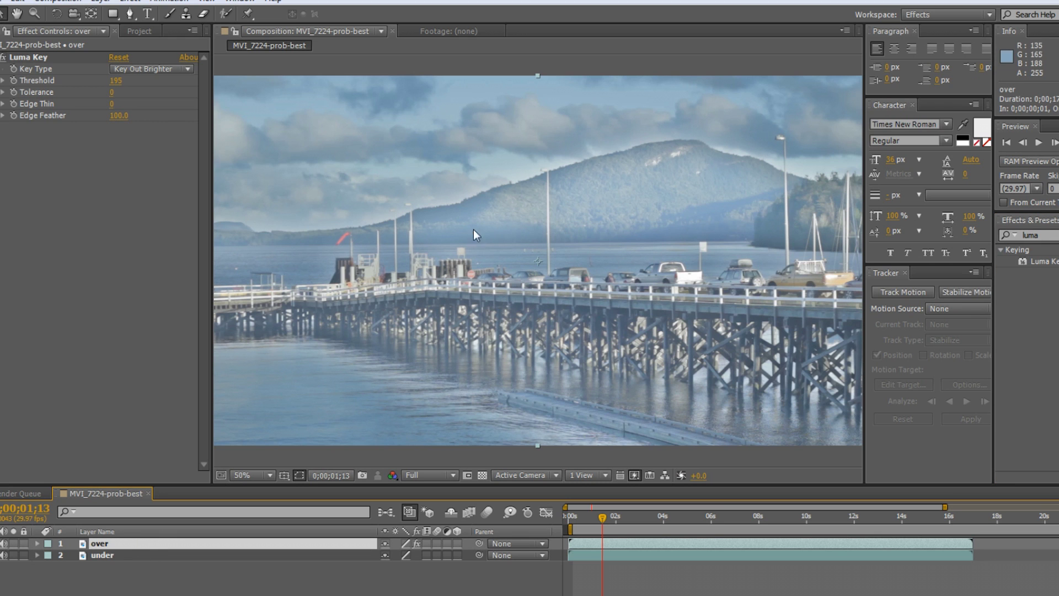
{"action": "left_click", "coordinate": [16, 544]}
{"action": "left_click", "coordinate": [17, 544]}
{"action": "left_click", "coordinate": [132, 2]}
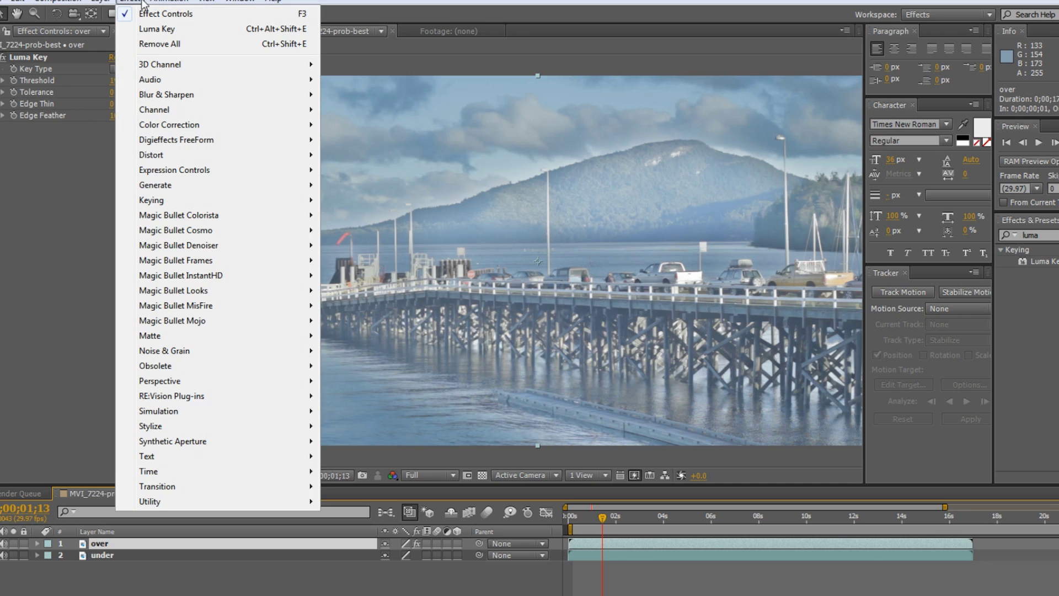
{"action": "left_click", "coordinate": [136, 2]}
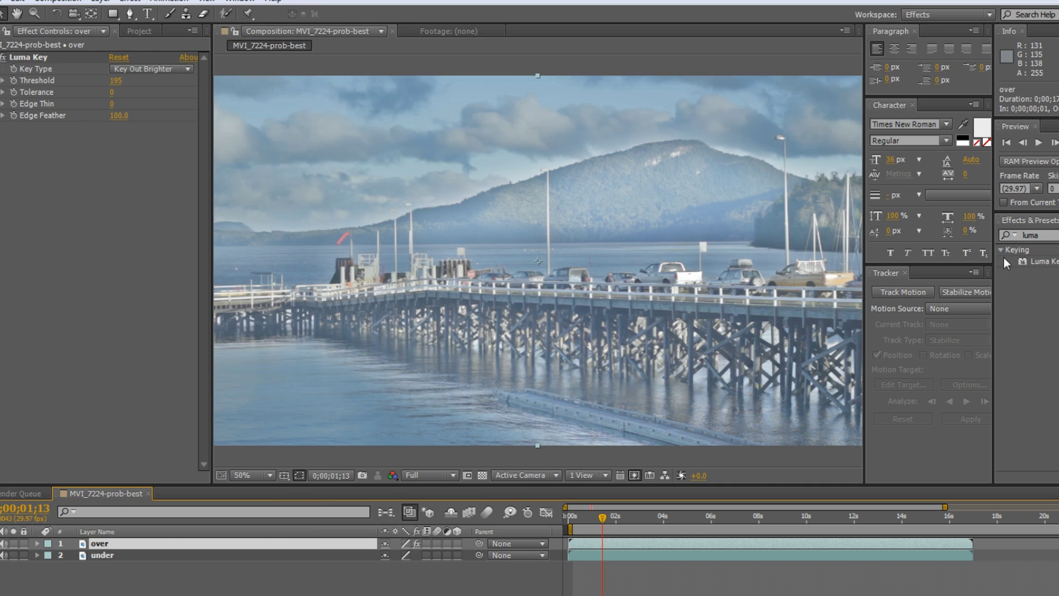
Search the effects for curve and apply Curves to the over layer.
{"action": "left_click", "coordinate": [1039, 235]}
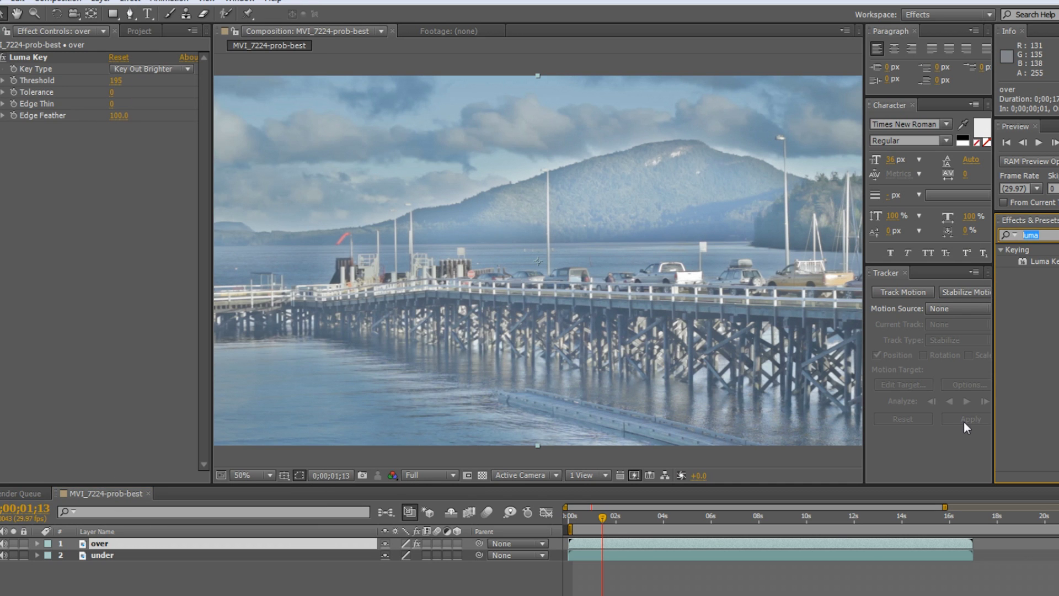
{"action": "type", "text": "curf"}
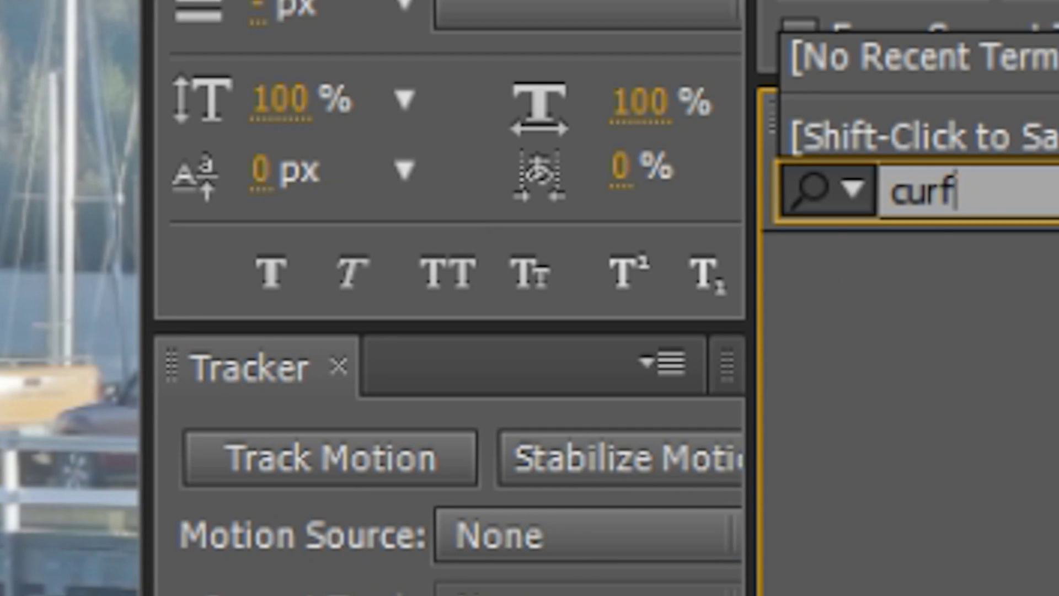
{"action": "key", "text": "BackSpace"}
{"action": "type", "text": "ve"}
{"action": "left_click", "coordinate": [995, 479]}
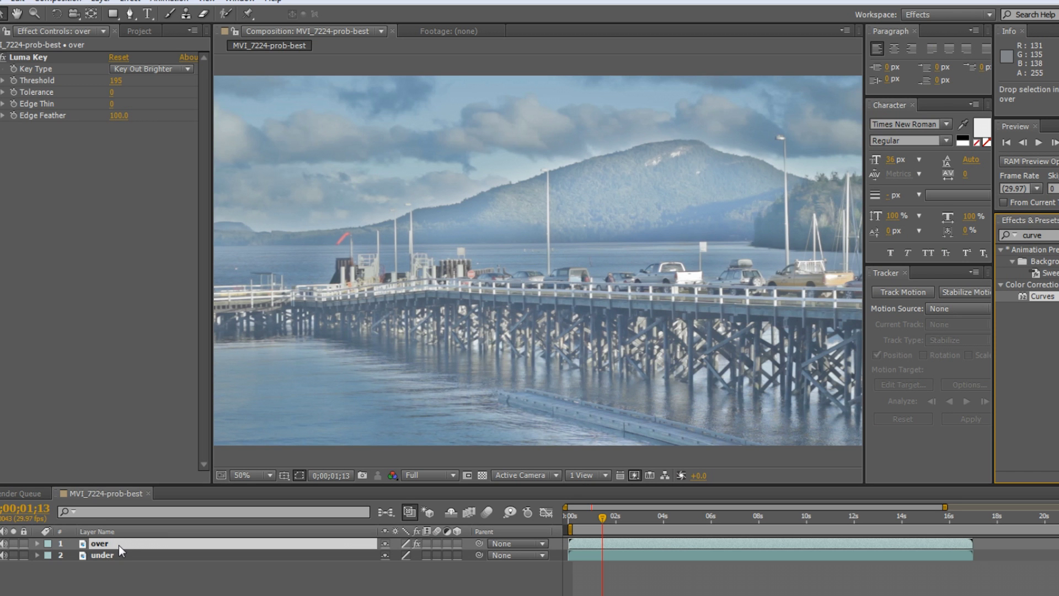
{"action": "left_click_drag", "start_coordinate": [118, 545], "coordinate": [118, 545]}
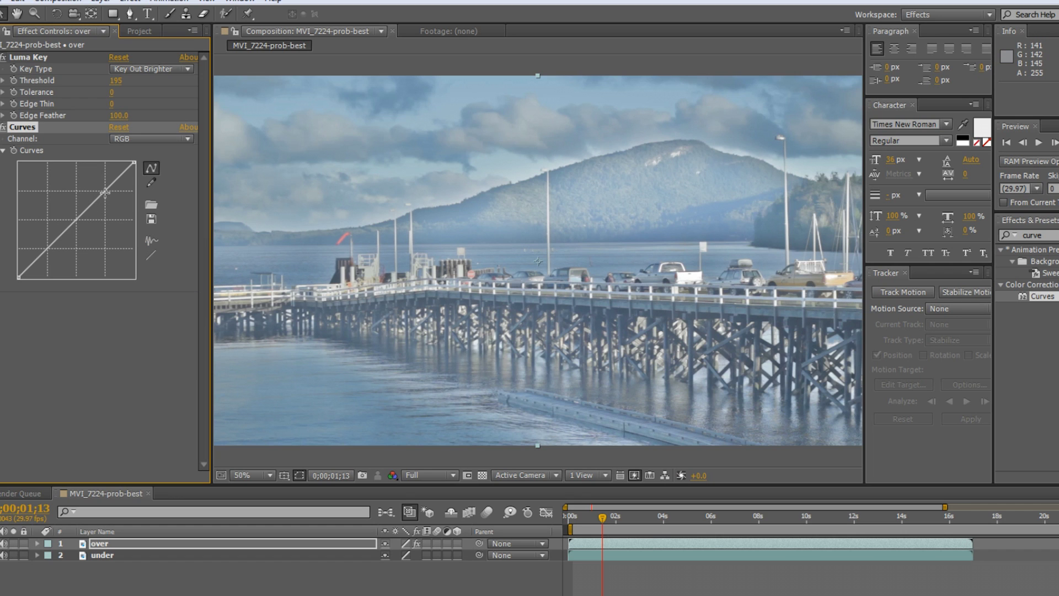
Darken the over layer by pulling down the upper part of its RGB curve and lifting a point in the shadows slightly.
{"action": "left_click_drag", "start_coordinate": [105, 192], "coordinate": [113, 207]}
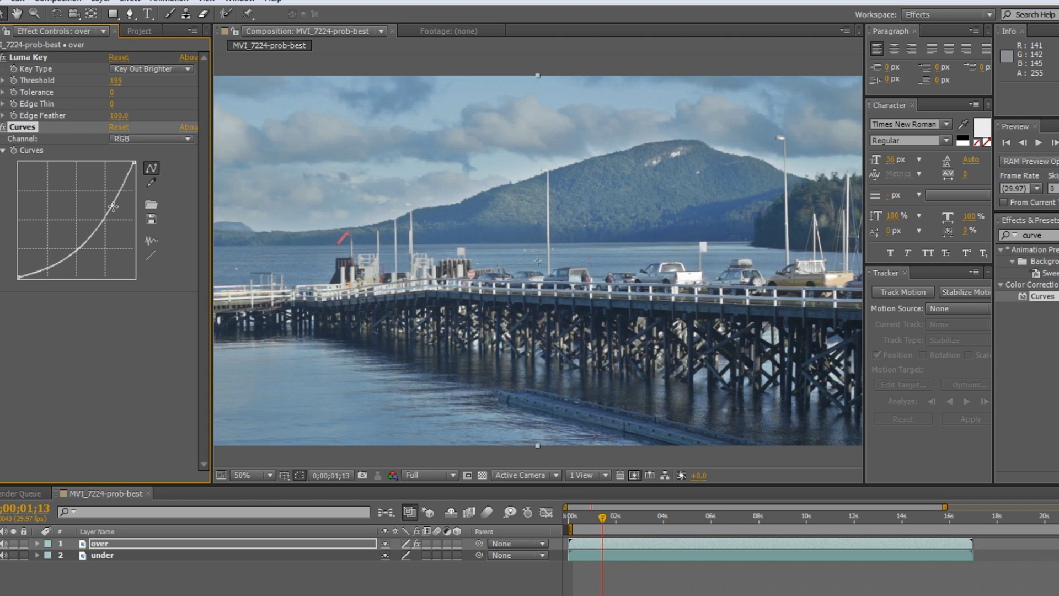
{"action": "left_click_drag", "start_coordinate": [39, 269], "coordinate": [38, 267]}
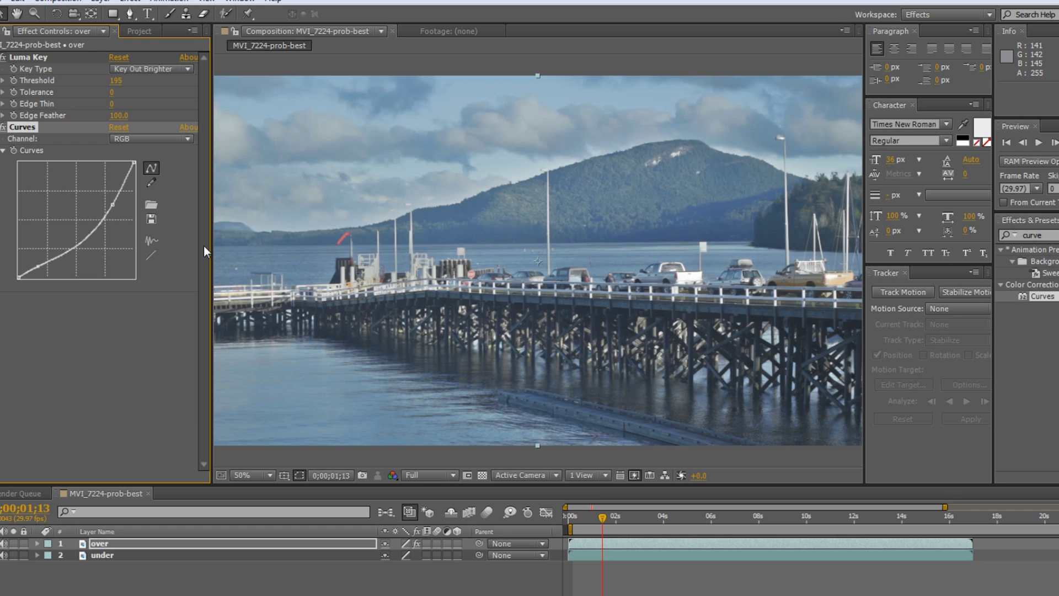
Toggle the over layer's Curves effect off and on to compare the image with and without it.
{"action": "left_click", "coordinate": [3, 128]}
{"action": "left_click", "coordinate": [2, 127]}
{"action": "left_click", "coordinate": [2, 128]}
{"action": "left_click", "coordinate": [3, 127]}
Apply Curves to the under layer and shape its RGB curve into a gentle S, lowering the shadows and raising the highlights.
{"action": "left_click", "coordinate": [108, 557]}
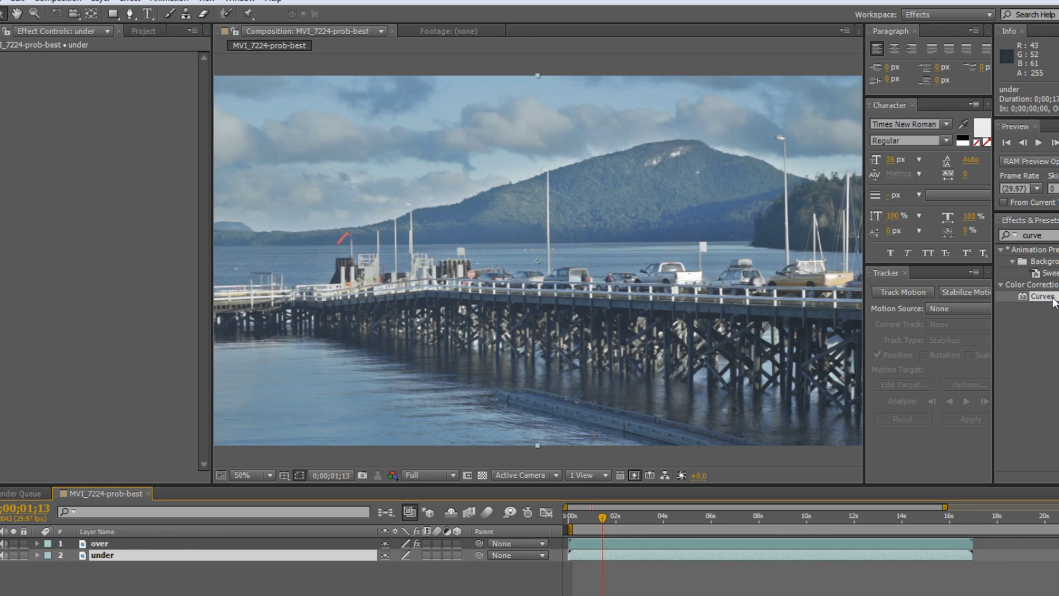
{"action": "left_click_drag", "start_coordinate": [1052, 299], "coordinate": [124, 557]}
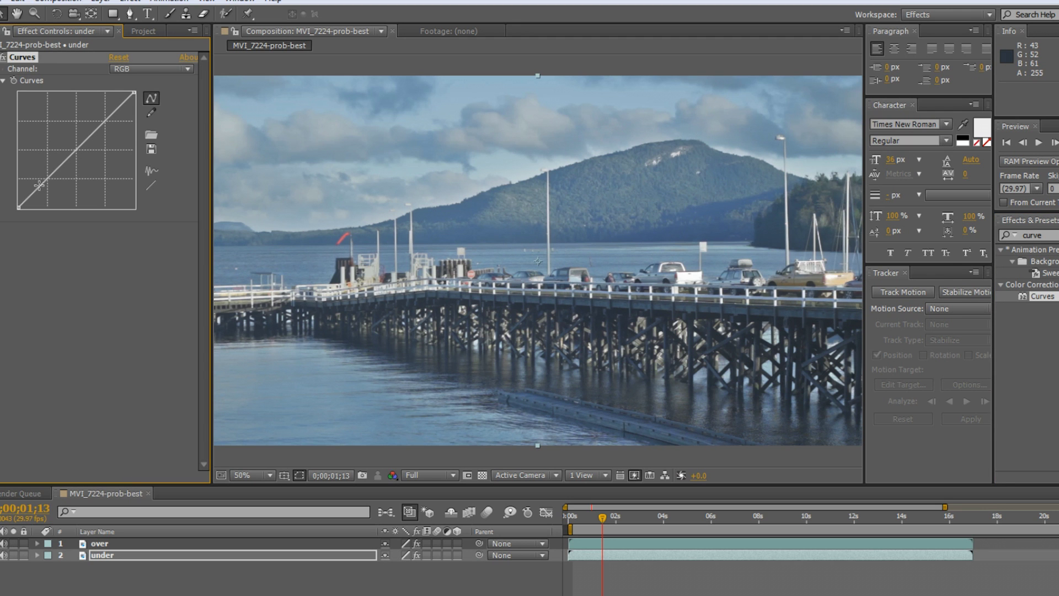
{"action": "left_click_drag", "start_coordinate": [39, 185], "coordinate": [49, 188]}
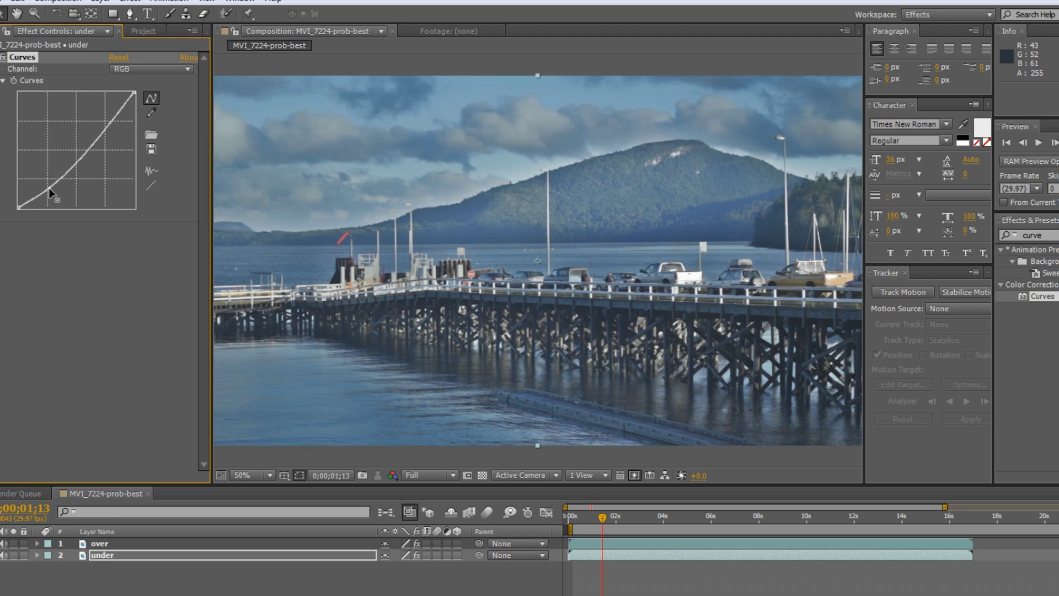
{"action": "left_click_drag", "start_coordinate": [106, 122], "coordinate": [103, 121]}
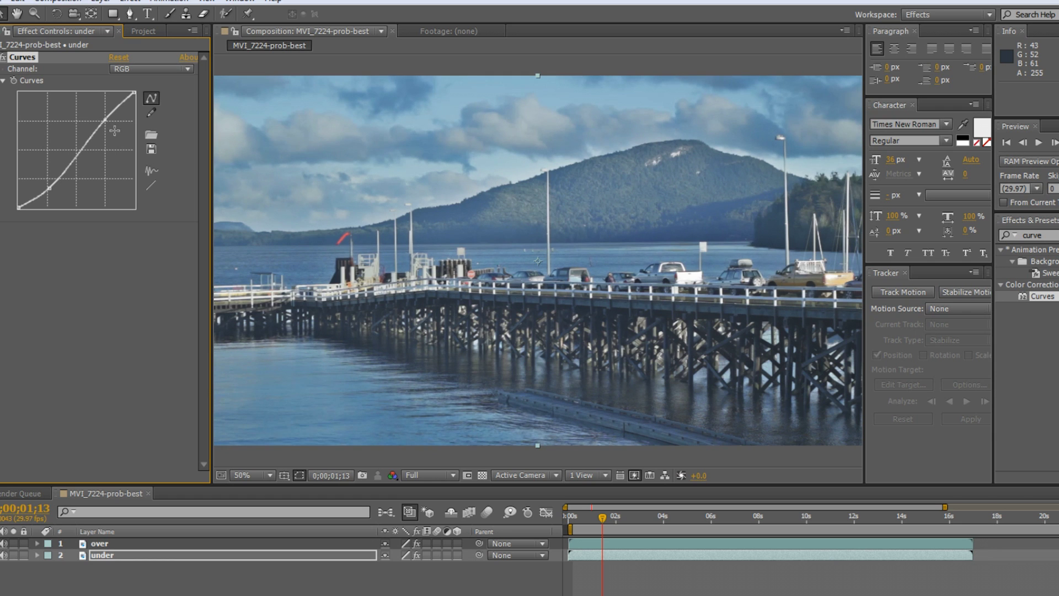
{"action": "left_click", "coordinate": [522, 574]}
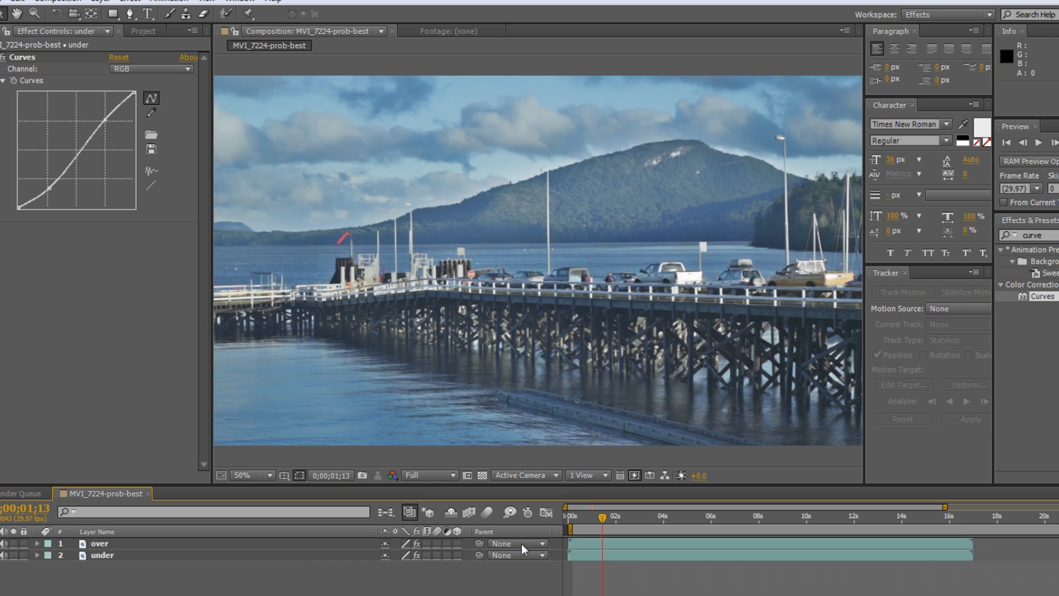
Reduce the preview resolution to Quarter and play the composition from near its start.
{"action": "left_click", "coordinate": [573, 514]}
{"action": "left_click", "coordinate": [422, 475]}
{"action": "left_click", "coordinate": [448, 557]}
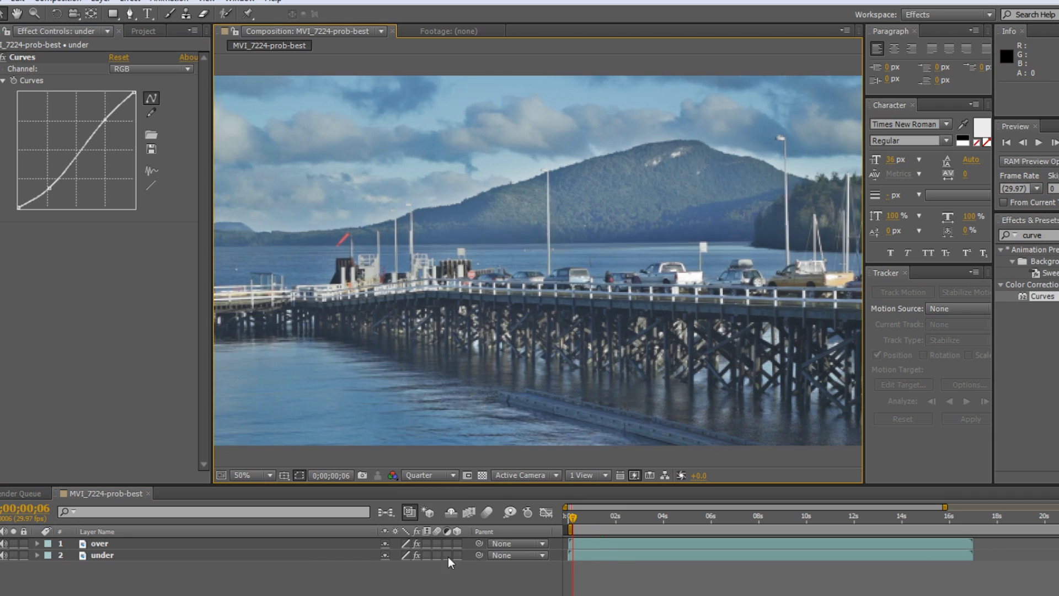
{"action": "key", "text": "space"}
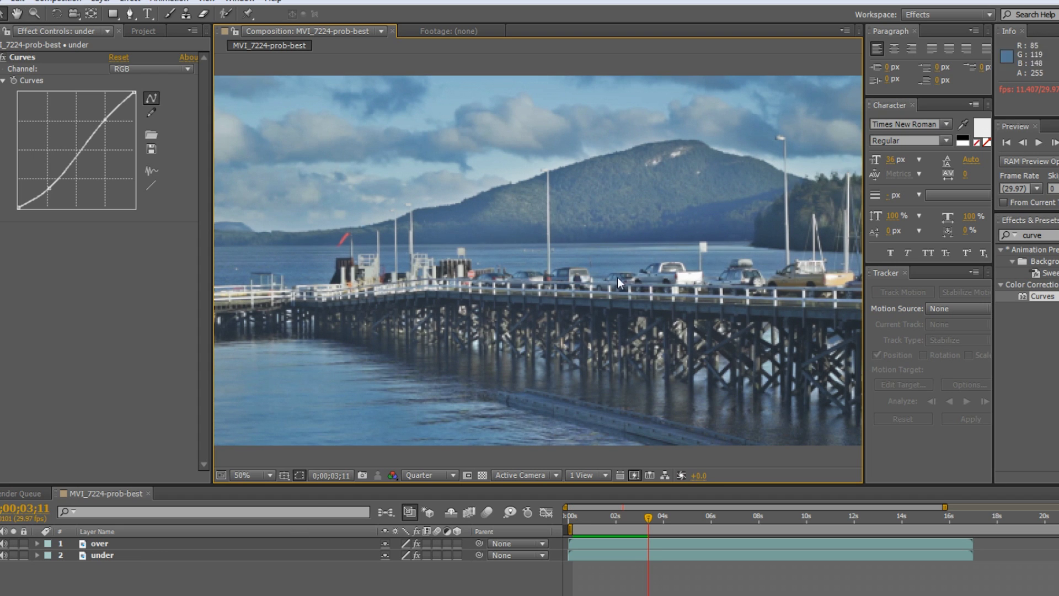
{"action": "left_click", "coordinate": [151, 34]}
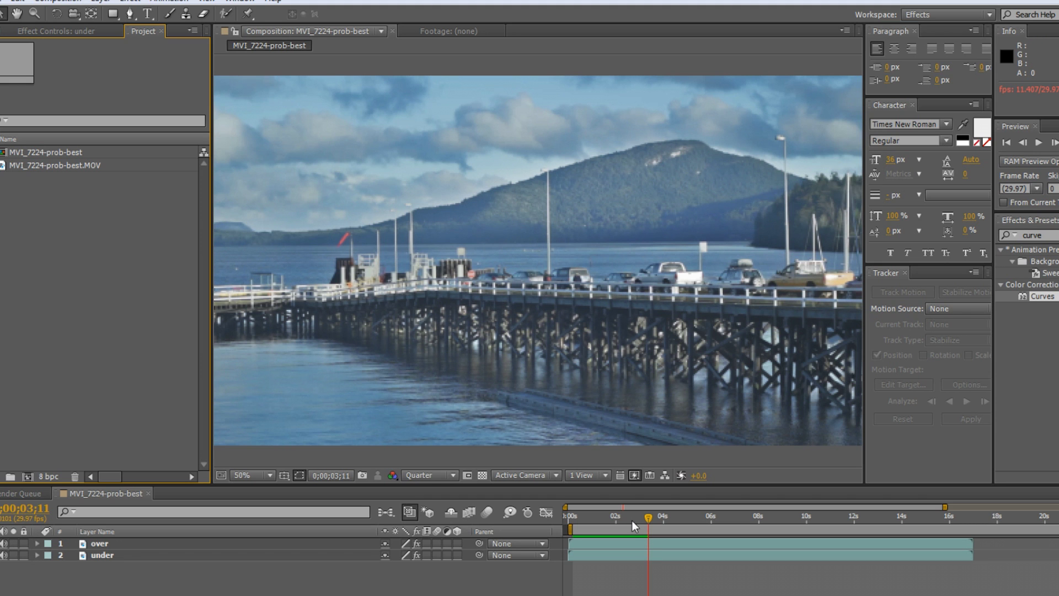
Inspect the people and cars on the pier at about two seconds, using Full resolution and 200% magnification.
{"action": "left_click_drag", "start_coordinate": [632, 520], "coordinate": [614, 521]}
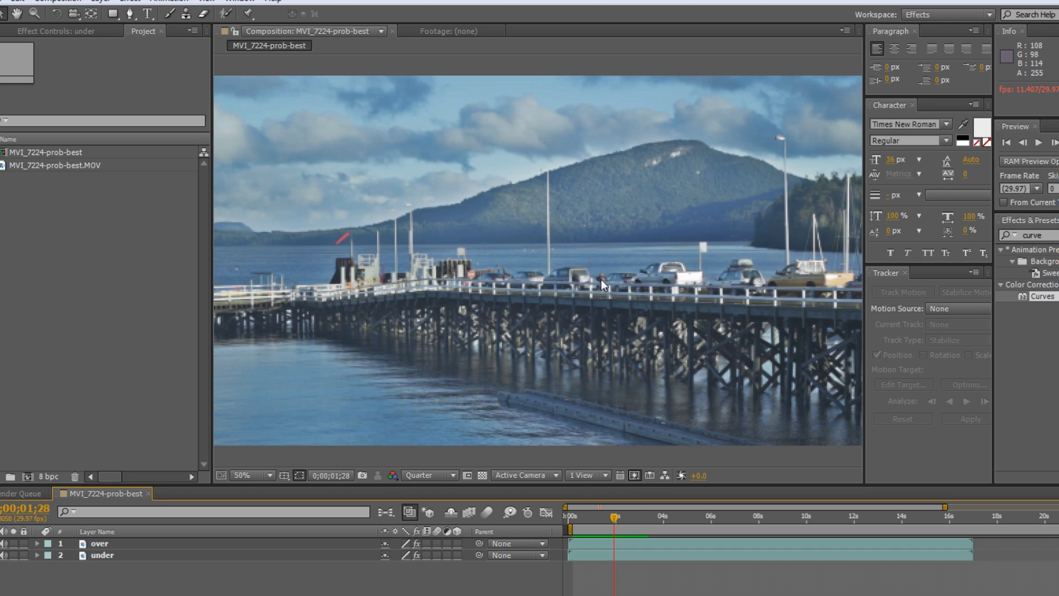
{"action": "left_click", "coordinate": [443, 475]}
{"action": "left_click", "coordinate": [433, 503]}
{"action": "scroll", "coordinate": [677, 320], "scroll_direction": "up", "scroll_amount": 2}
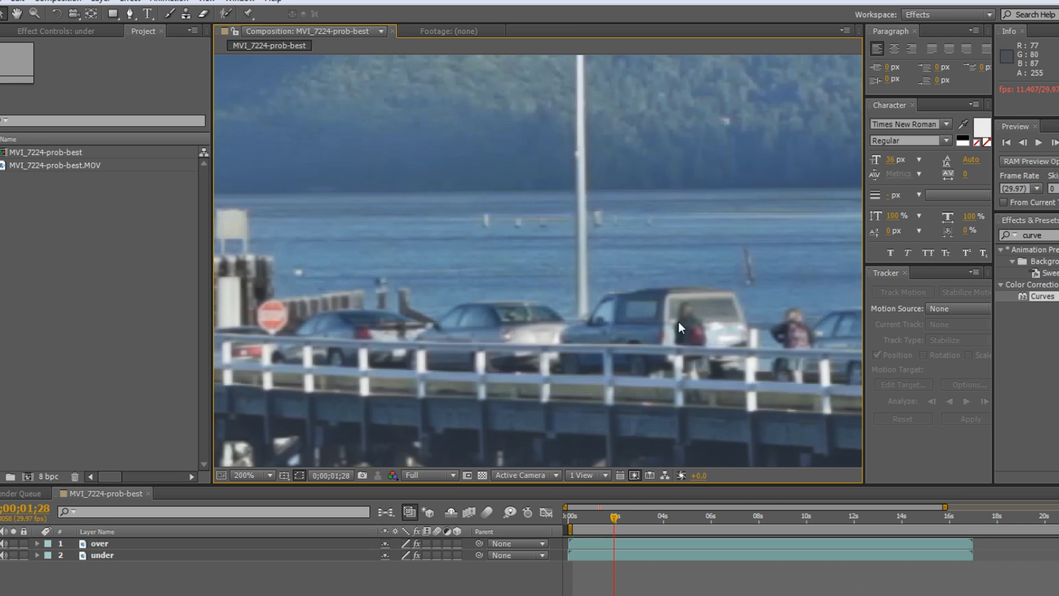
{"action": "key", "text": "space"}
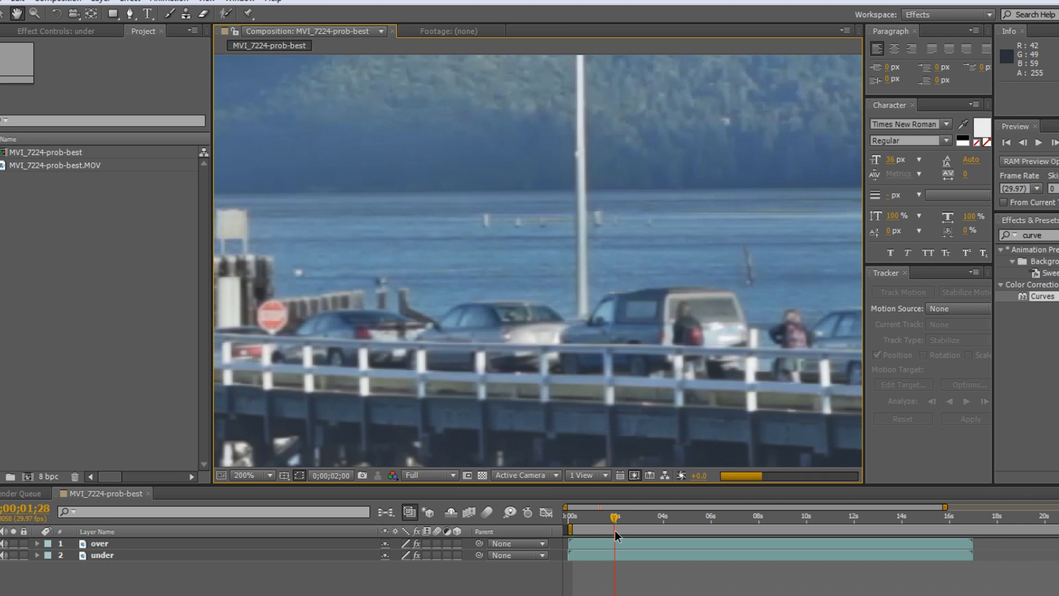
Set the preview resolution to Quarter and play the magnified view of the moving people, replaying it from near the start.
{"action": "left_click", "coordinate": [430, 475]}
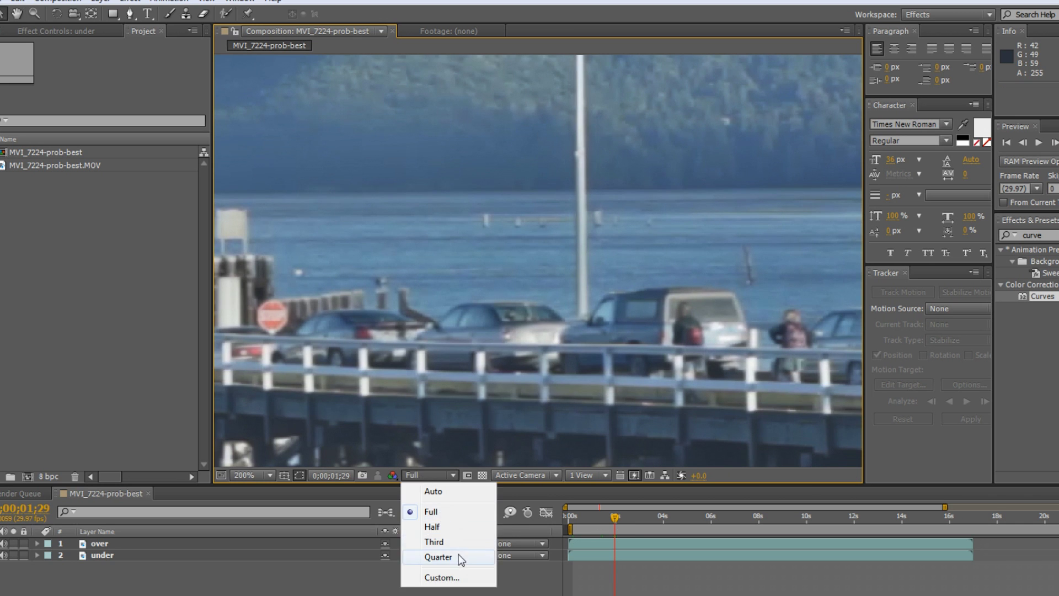
{"action": "left_click", "coordinate": [438, 557]}
{"action": "key", "text": "space"}
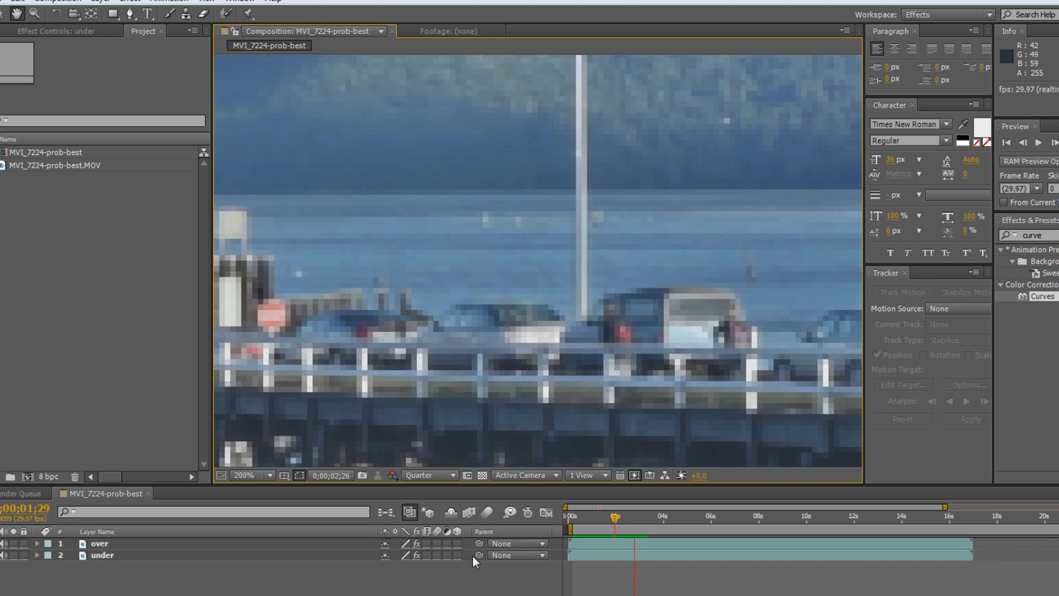
{"action": "key", "text": "space"}
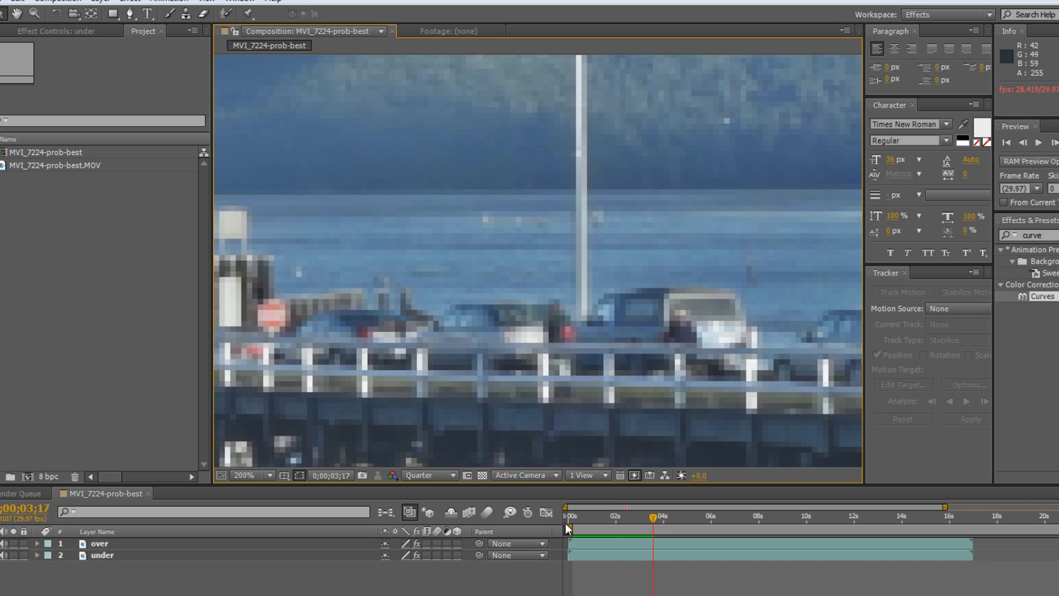
{"action": "left_click", "coordinate": [576, 517]}
{"action": "key", "text": "space"}
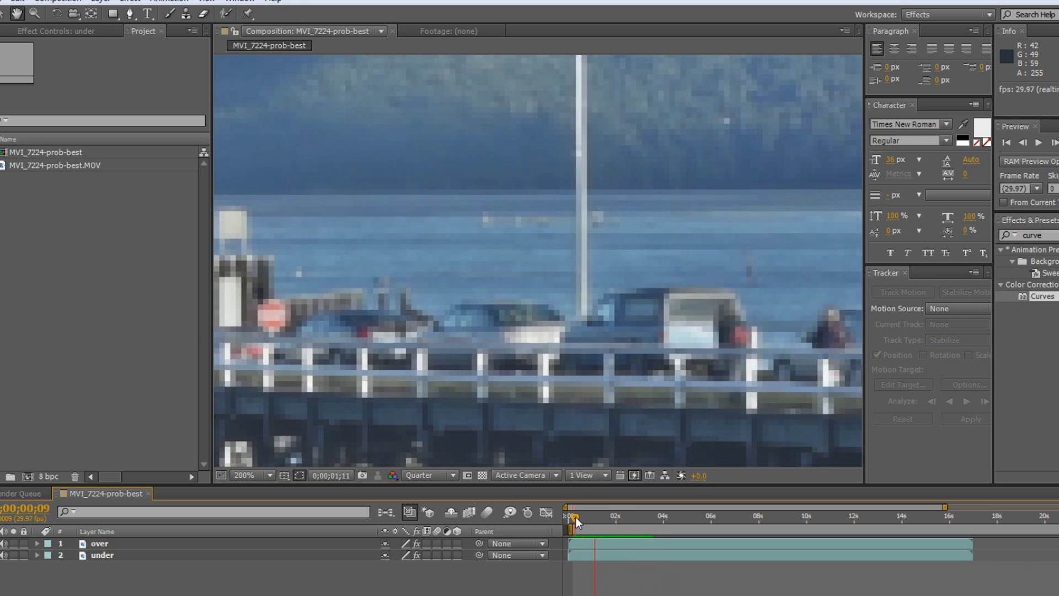
{"action": "left_click", "coordinate": [417, 476]}
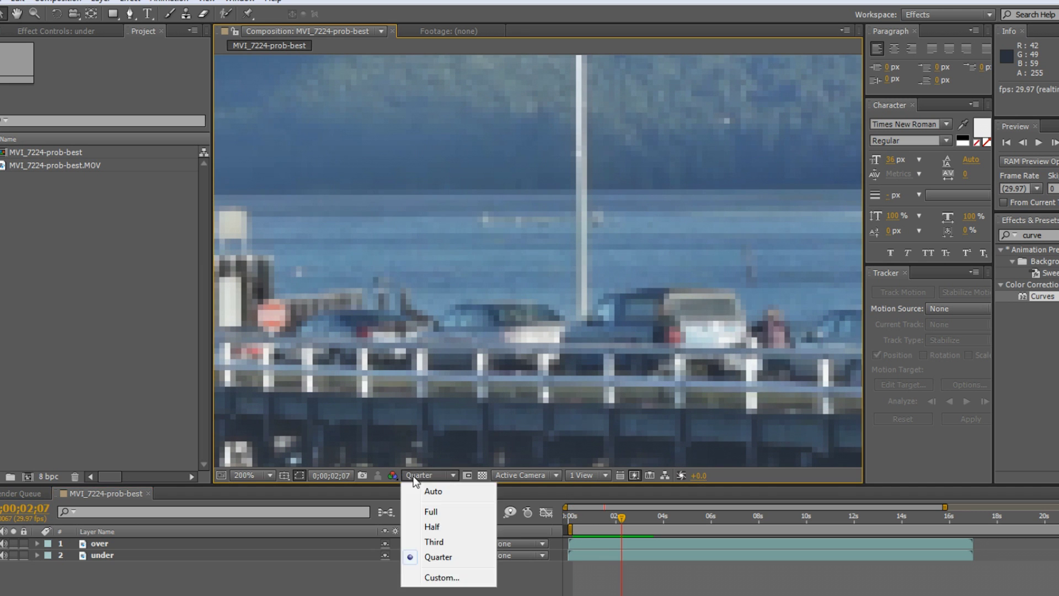
{"action": "left_click", "coordinate": [415, 479]}
Fit the whole composition in the viewer and preview it from near the start.
{"action": "scroll", "coordinate": [545, 390], "scroll_direction": "down", "scroll_amount": 2}
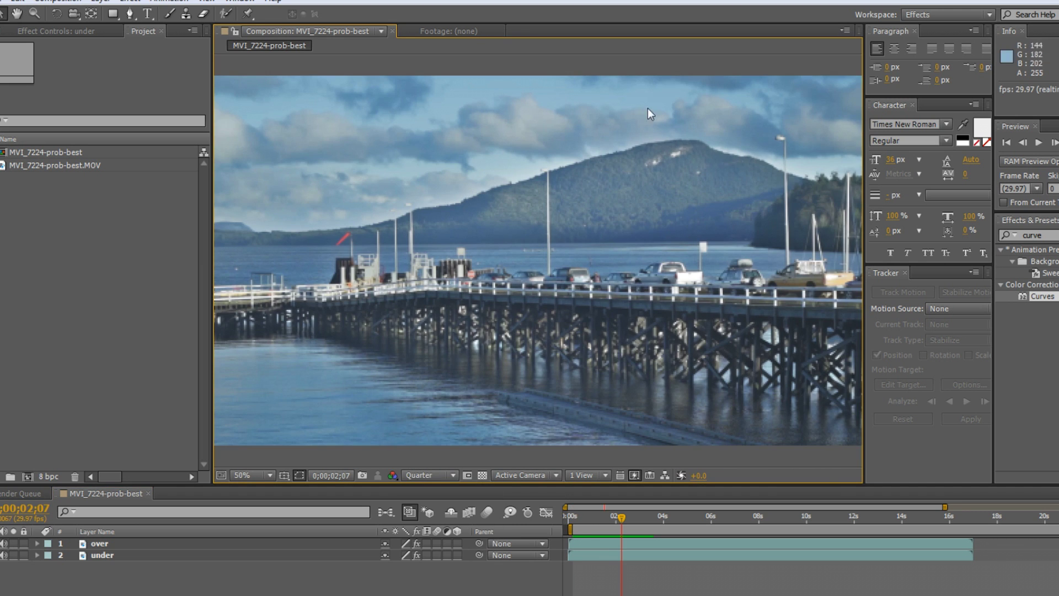
{"action": "left_click", "coordinate": [249, 474]}
{"action": "left_click", "coordinate": [298, 240]}
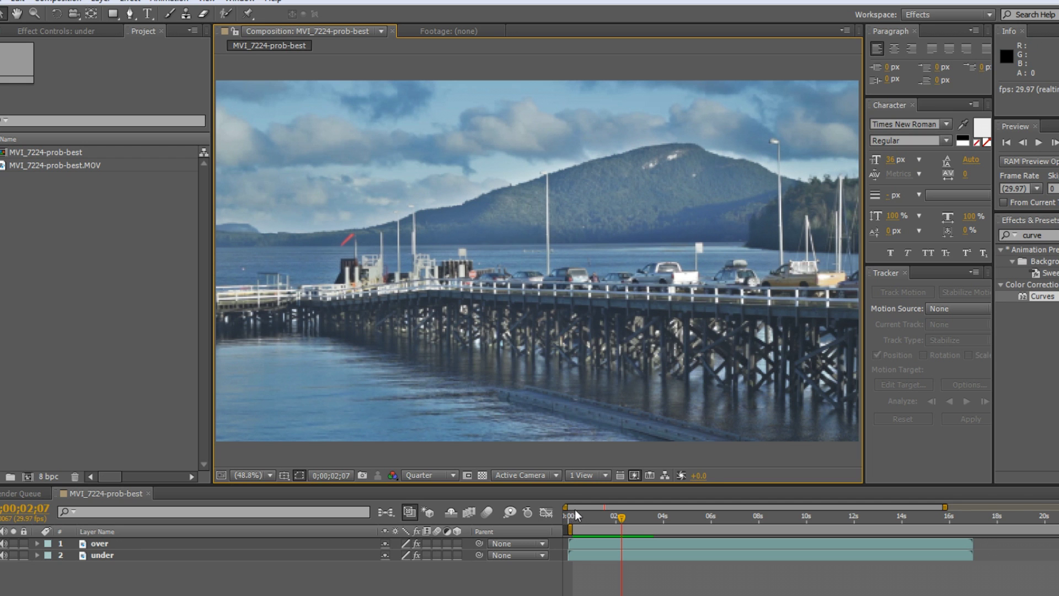
{"action": "left_click_drag", "start_coordinate": [575, 510], "coordinate": [577, 513]}
{"action": "key", "text": "space"}
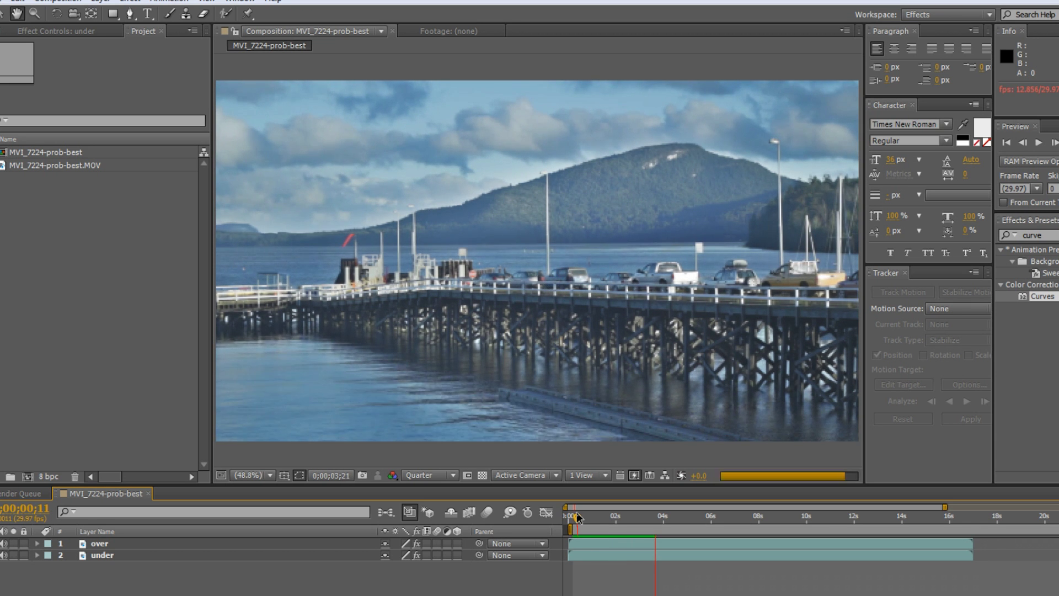
{"action": "key", "text": "space"}
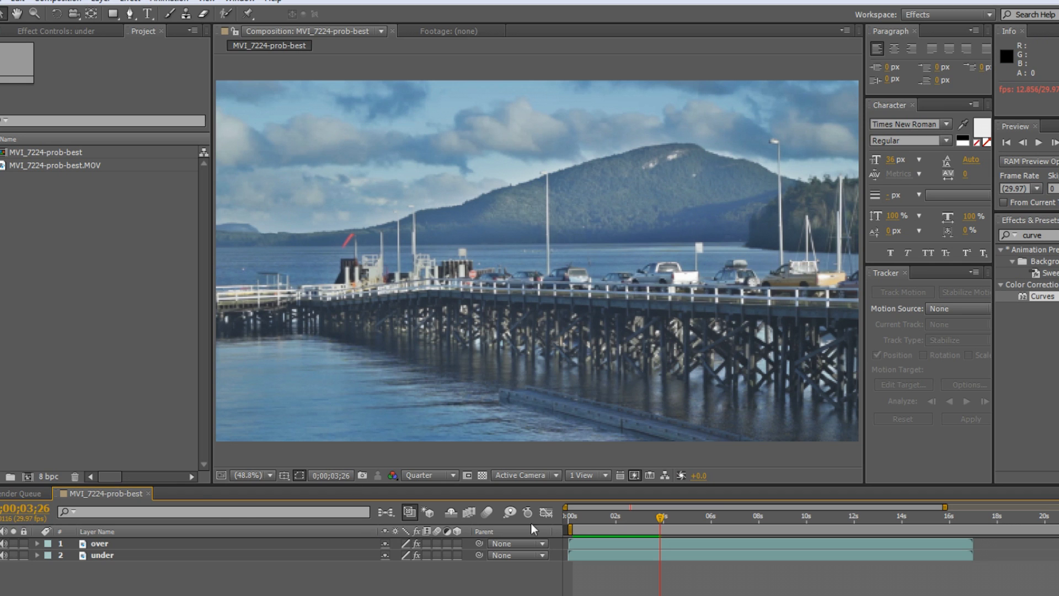
Add the original MVI_7224-prob-best.MOV footage as a new layer above the over and under layers.
{"action": "left_click", "coordinate": [138, 555]}
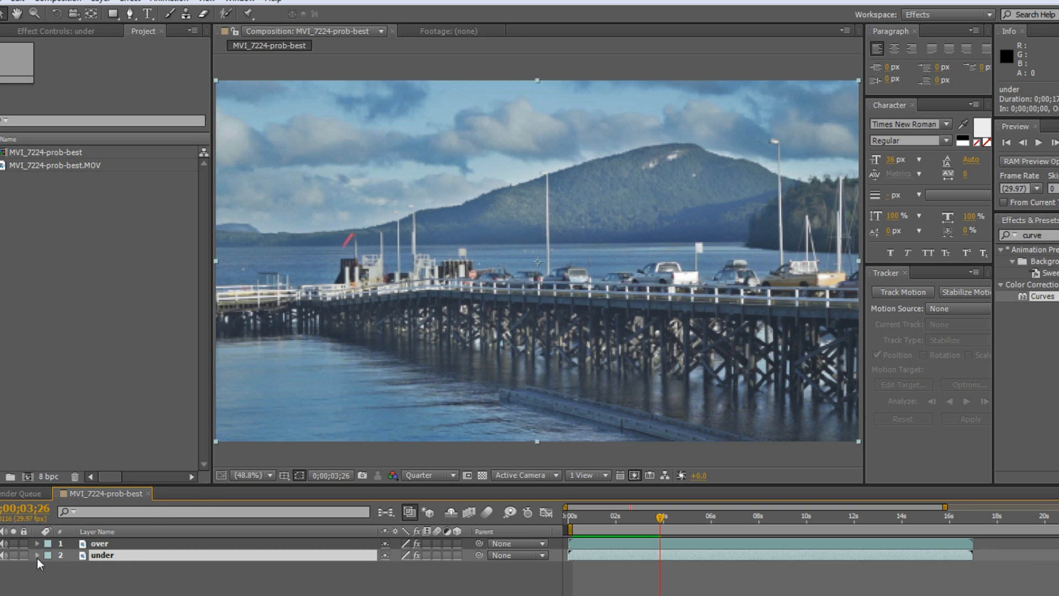
{"action": "left_click", "coordinate": [86, 31]}
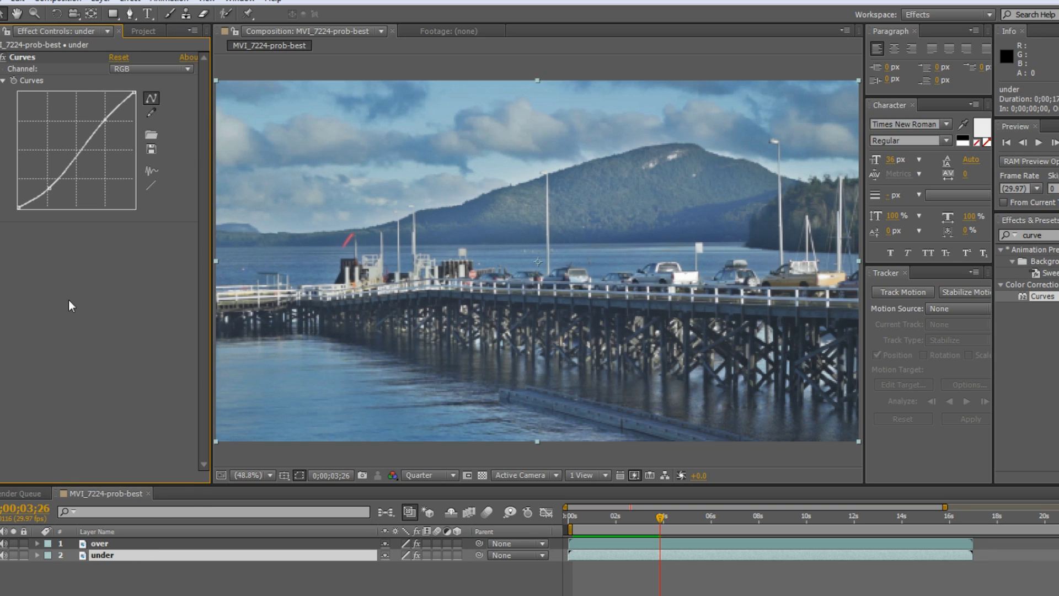
{"action": "left_click", "coordinate": [134, 33]}
{"action": "left_click", "coordinate": [58, 150]}
{"action": "left_click", "coordinate": [101, 164]}
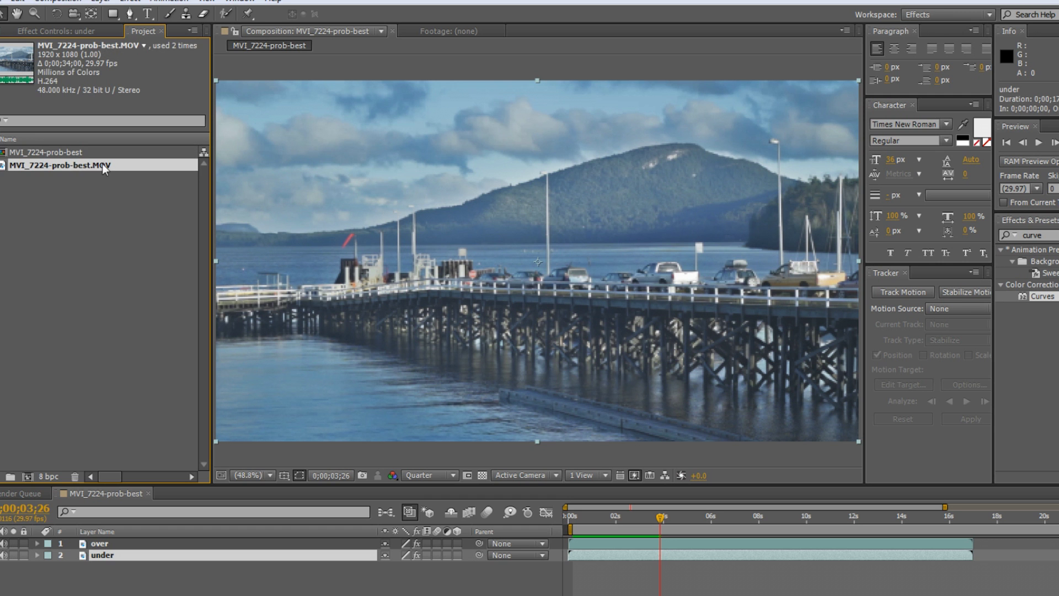
{"action": "left_click_drag", "start_coordinate": [152, 402], "coordinate": [270, 536]}
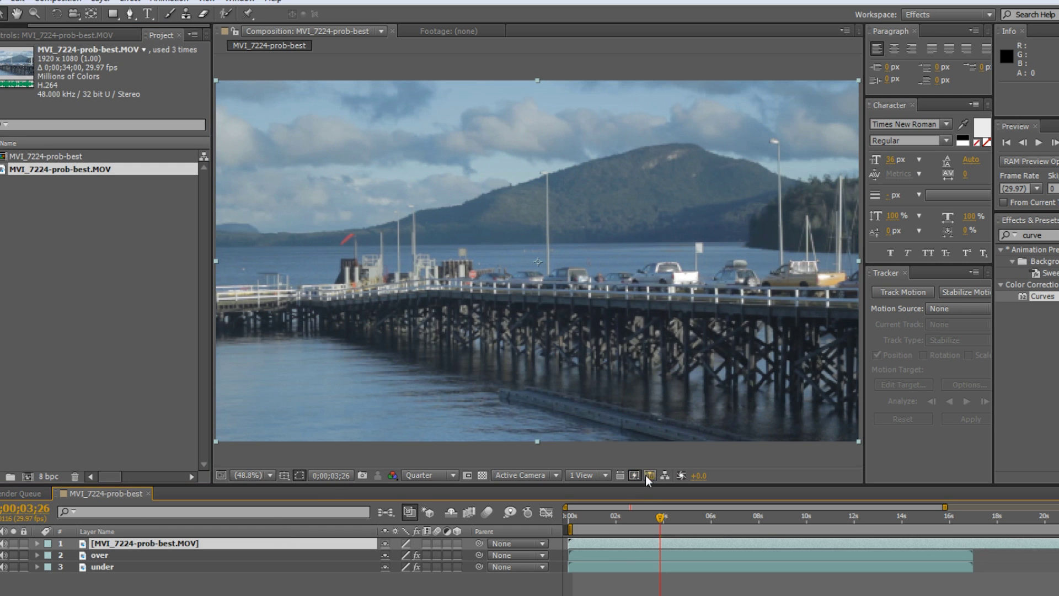
{"action": "left_click_drag", "start_coordinate": [661, 517], "coordinate": [658, 517]}
Toggle the original footage layer's visibility repeatedly to compare it with the HDR blend, and delete that layer.
{"action": "left_click", "coordinate": [0, 543]}
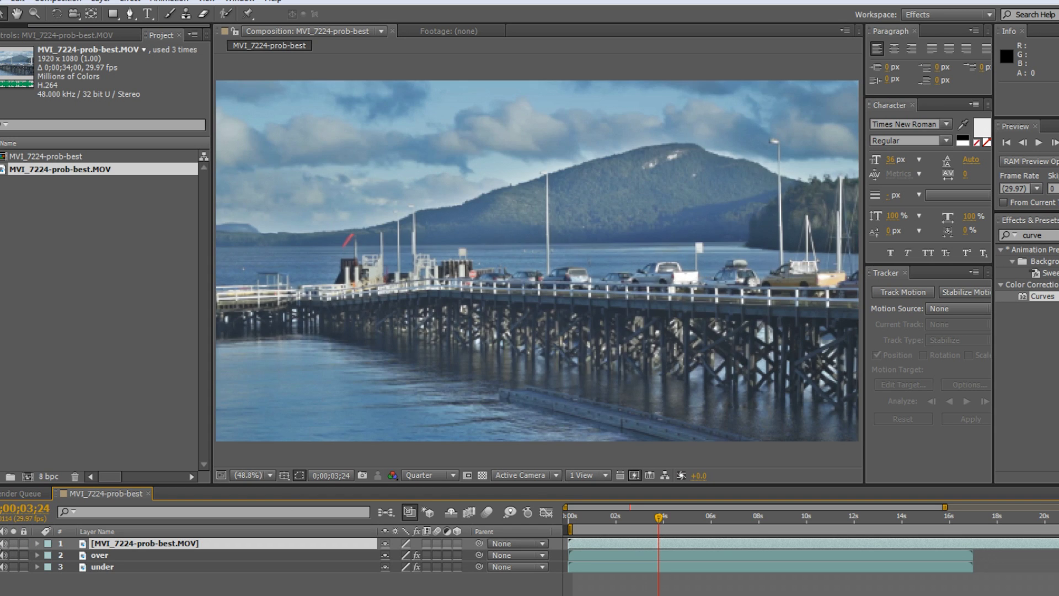
{"action": "left_click", "coordinate": [0, 543]}
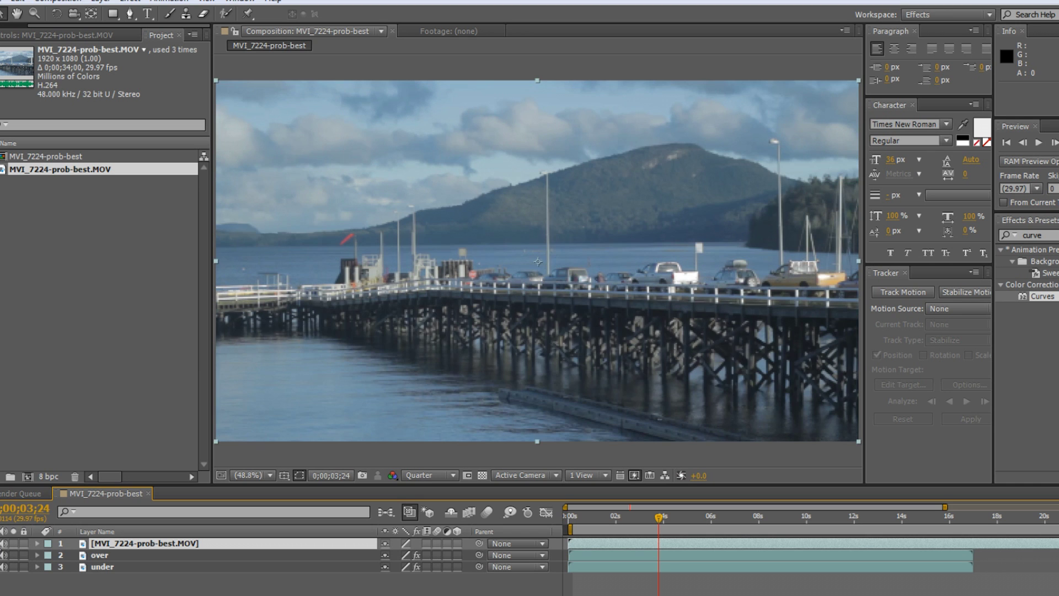
{"action": "left_click", "coordinate": [0, 544]}
{"action": "left_click", "coordinate": [0, 543]}
{"action": "left_click", "coordinate": [0, 543]}
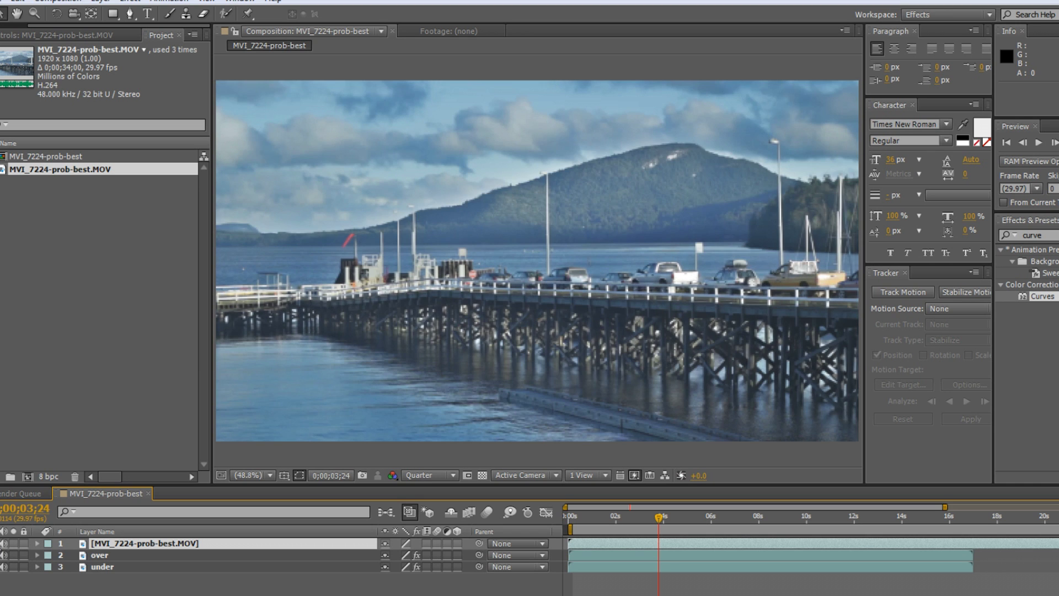
{"action": "left_click", "coordinate": [0, 543]}
{"action": "left_click", "coordinate": [0, 543]}
{"action": "left_click", "coordinate": [0, 543]}
{"action": "left_click", "coordinate": [0, 543]}
{"action": "left_click", "coordinate": [0, 544]}
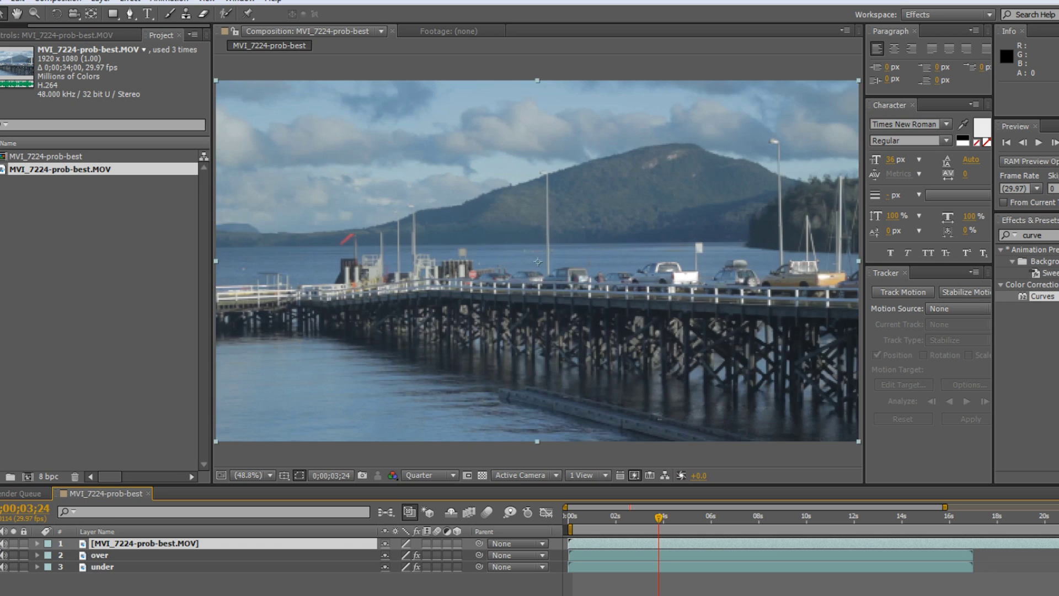
{"action": "left_click", "coordinate": [0, 543]}
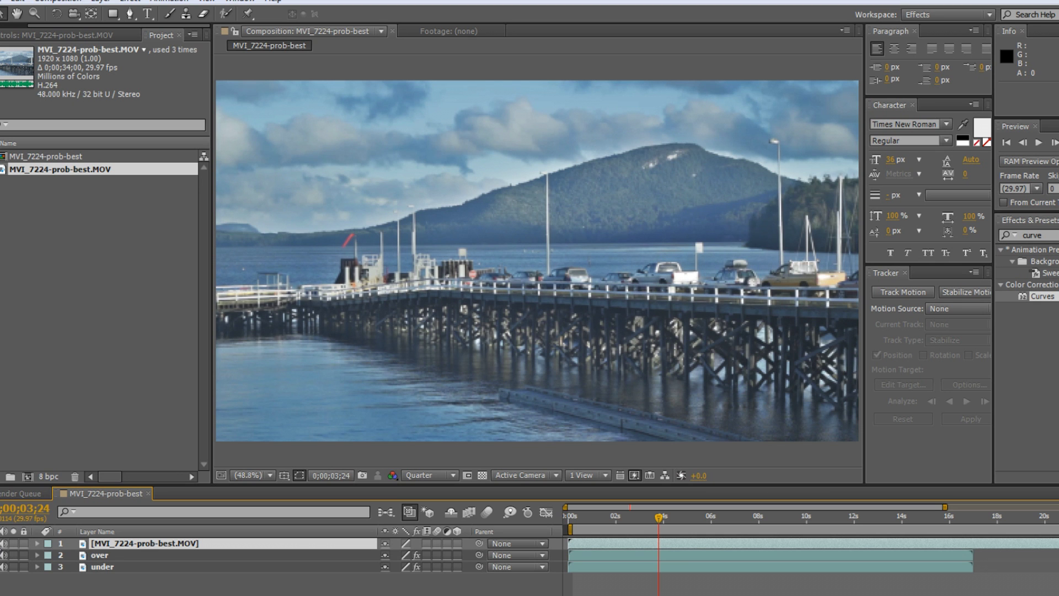
{"action": "left_click", "coordinate": [0, 544]}
{"action": "left_click", "coordinate": [0, 543]}
{"action": "left_click", "coordinate": [0, 543]}
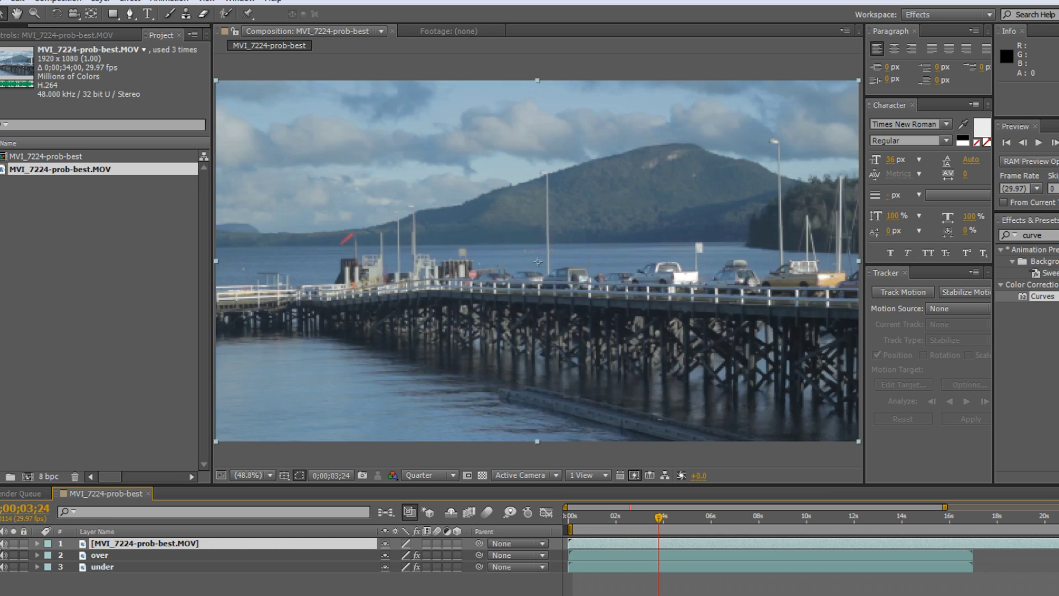
{"action": "left_click", "coordinate": [0, 543]}
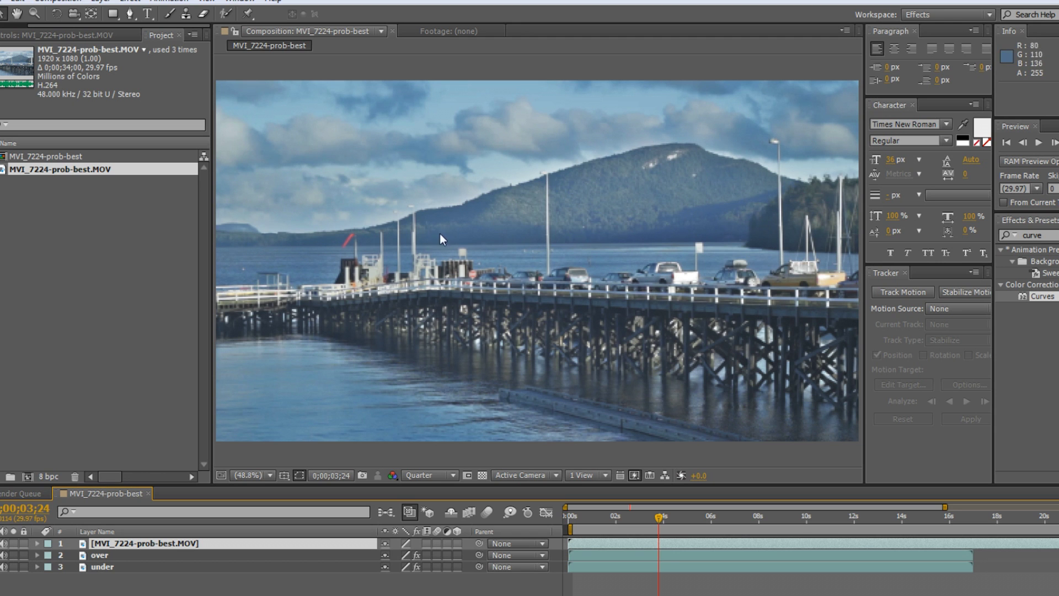
{"action": "left_click", "coordinate": [0, 543]}
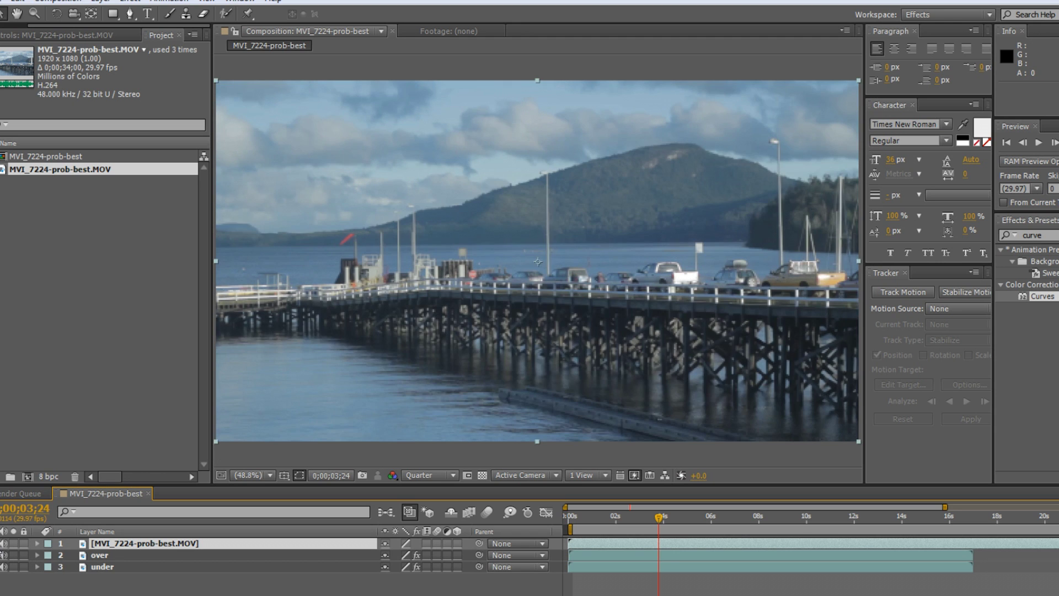
{"action": "left_click", "coordinate": [0, 544]}
{"action": "left_click", "coordinate": [0, 543]}
{"action": "left_click", "coordinate": [0, 543]}
{"action": "left_click", "coordinate": [0, 543]}
{"action": "key", "text": "Delete"}
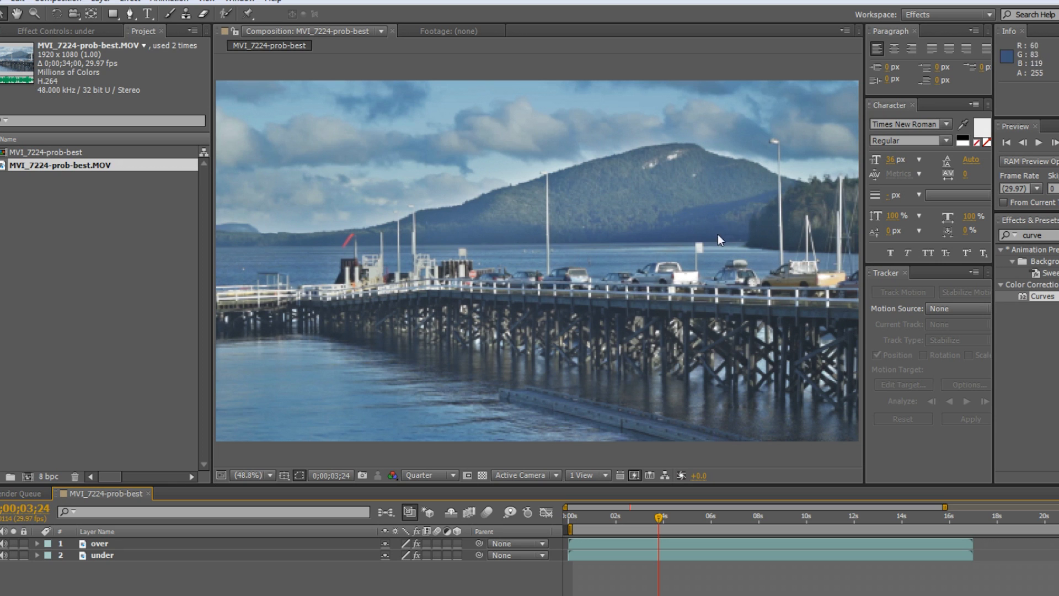
Set the viewer magnification to 50% and show the under layer's effect settings.
{"action": "key", "text": "."}
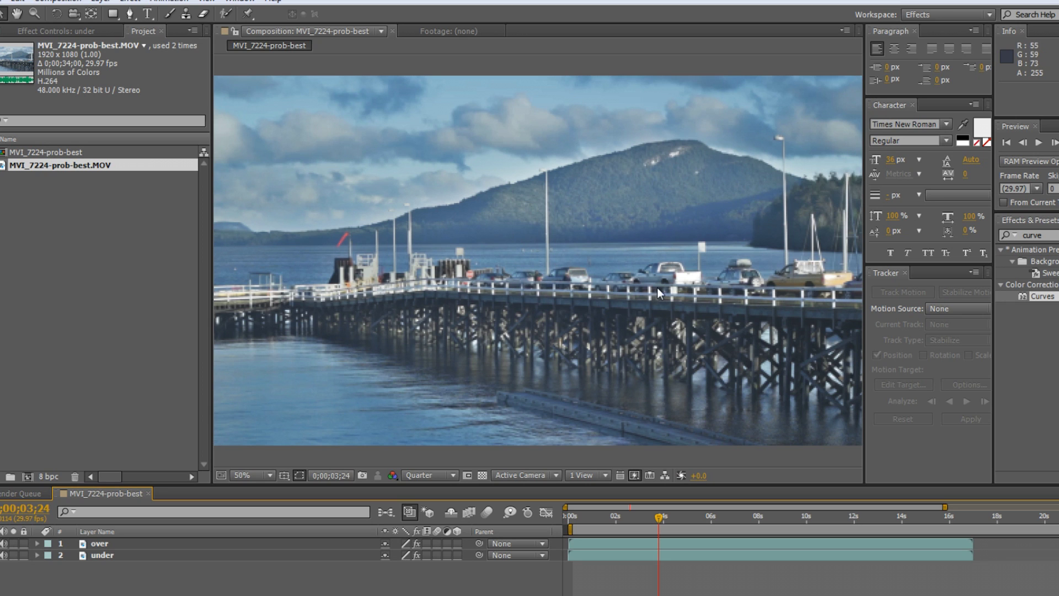
{"action": "left_click", "coordinate": [621, 457]}
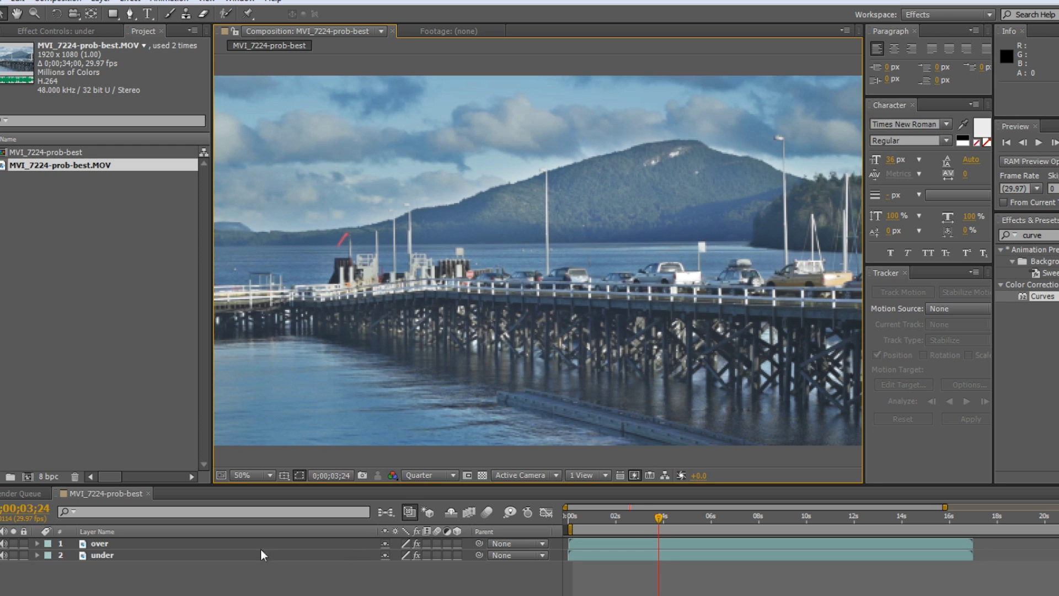
{"action": "left_click", "coordinate": [100, 32]}
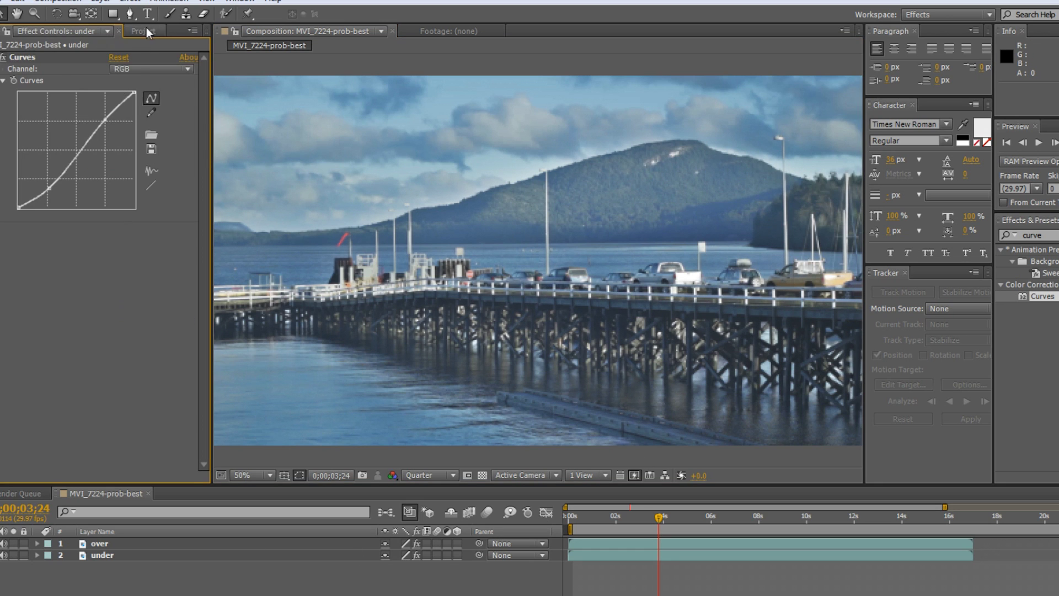